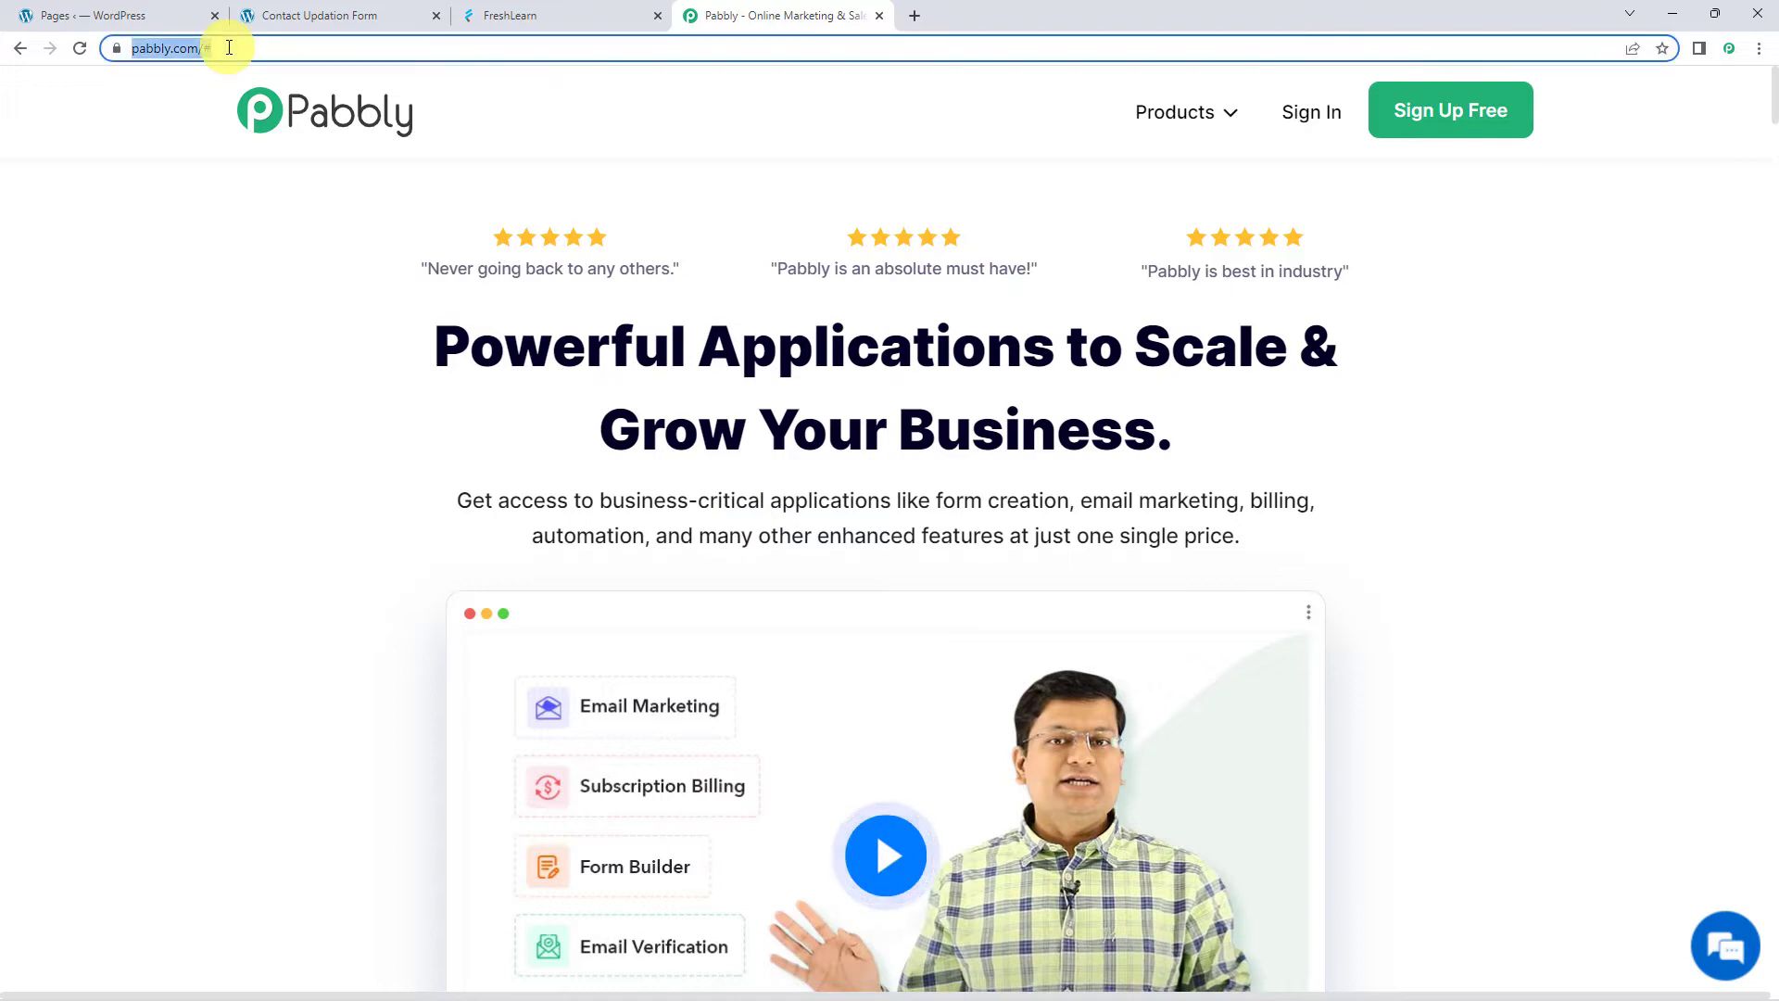
Sign in to Pabbly and open the Pabbly Connect dashboard to create a new workflow
click(897, 562)
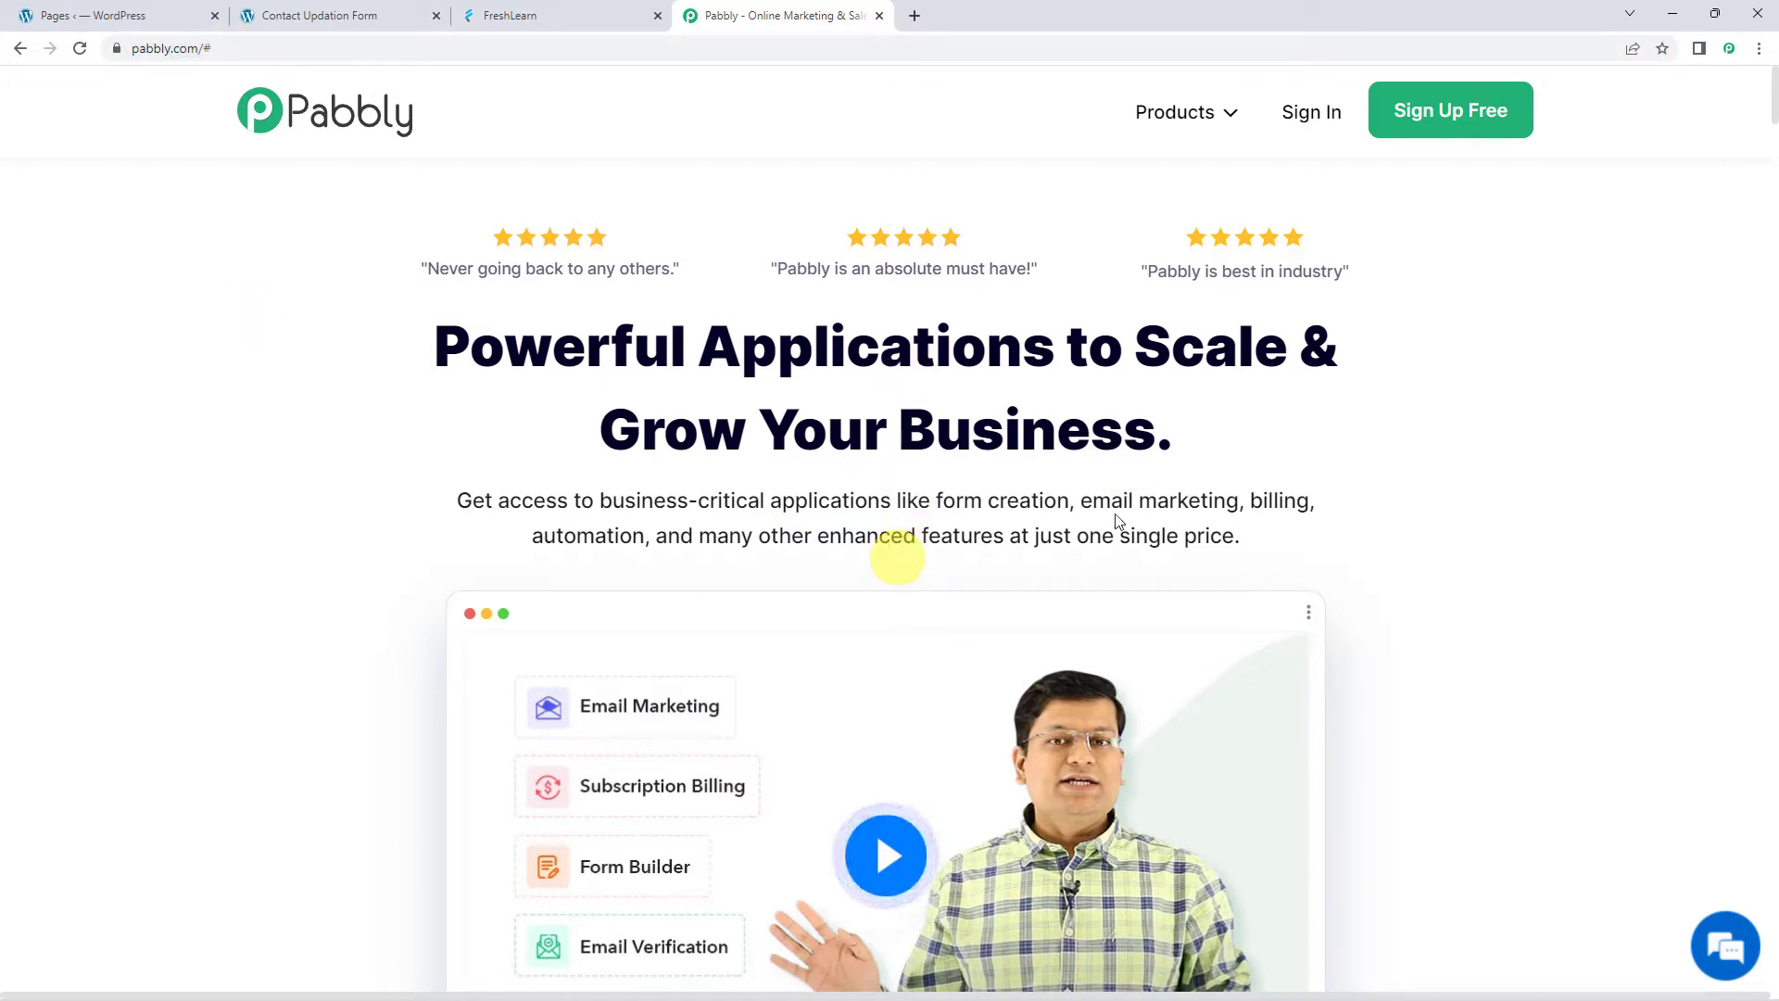
click(1439, 113)
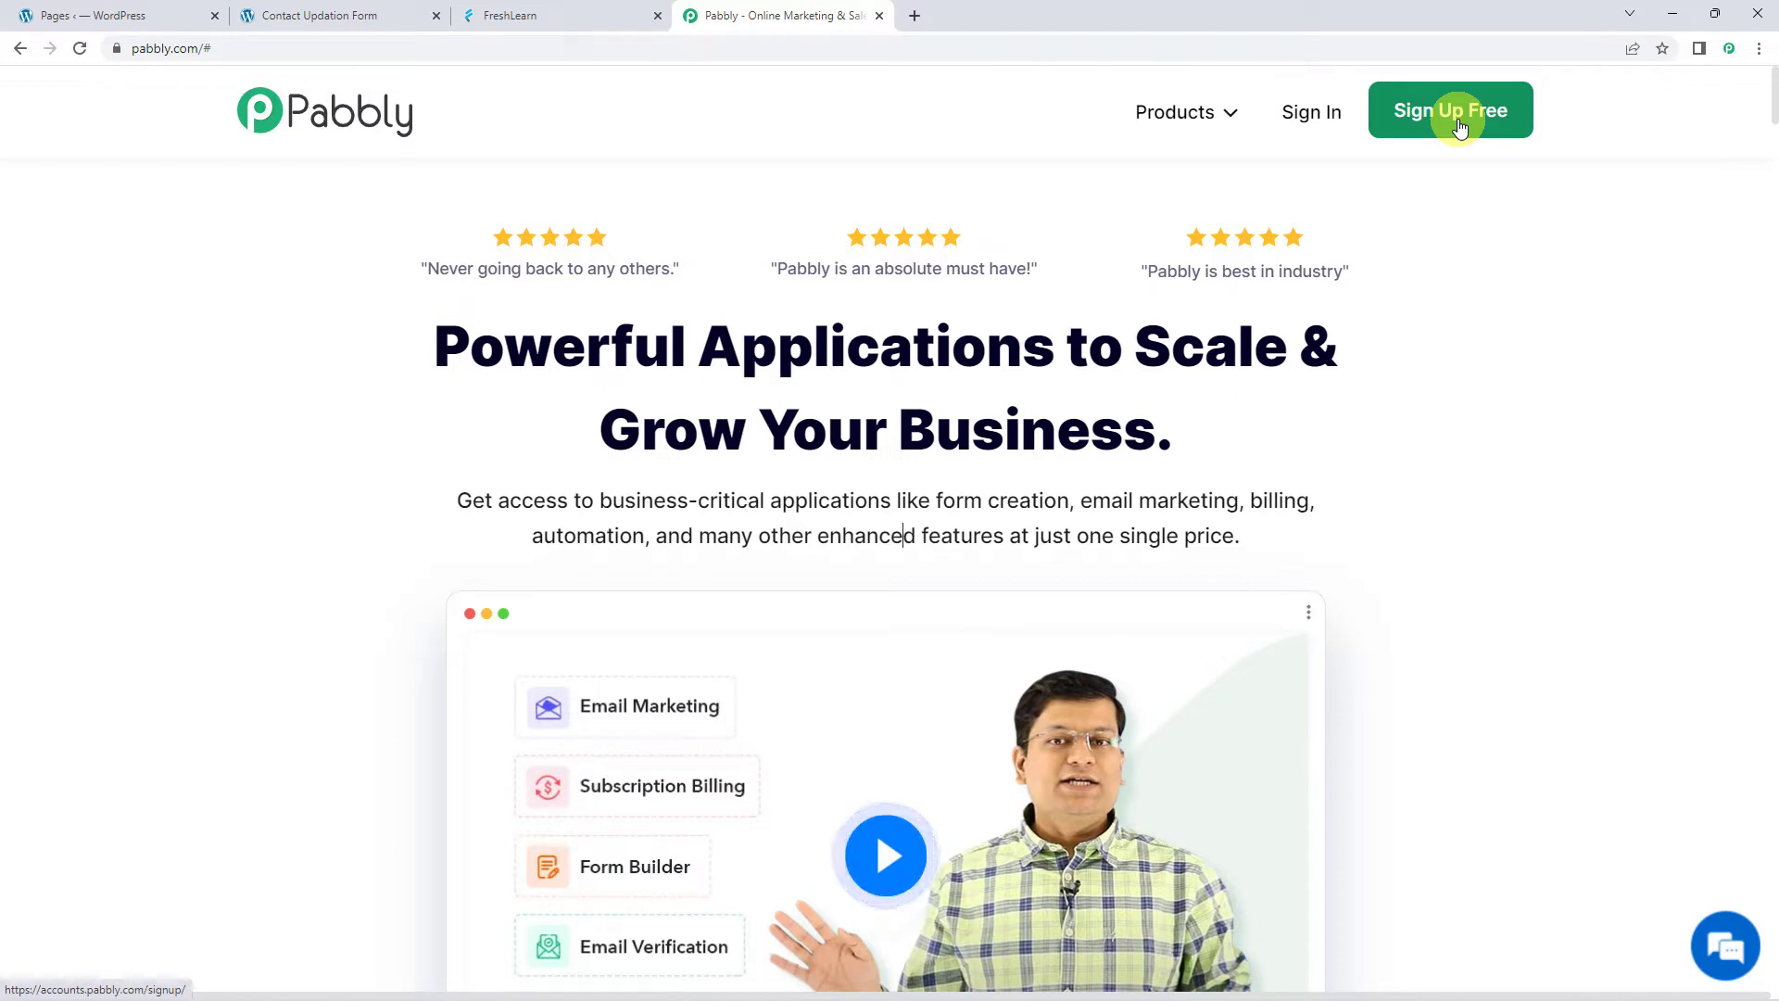
click(1313, 120)
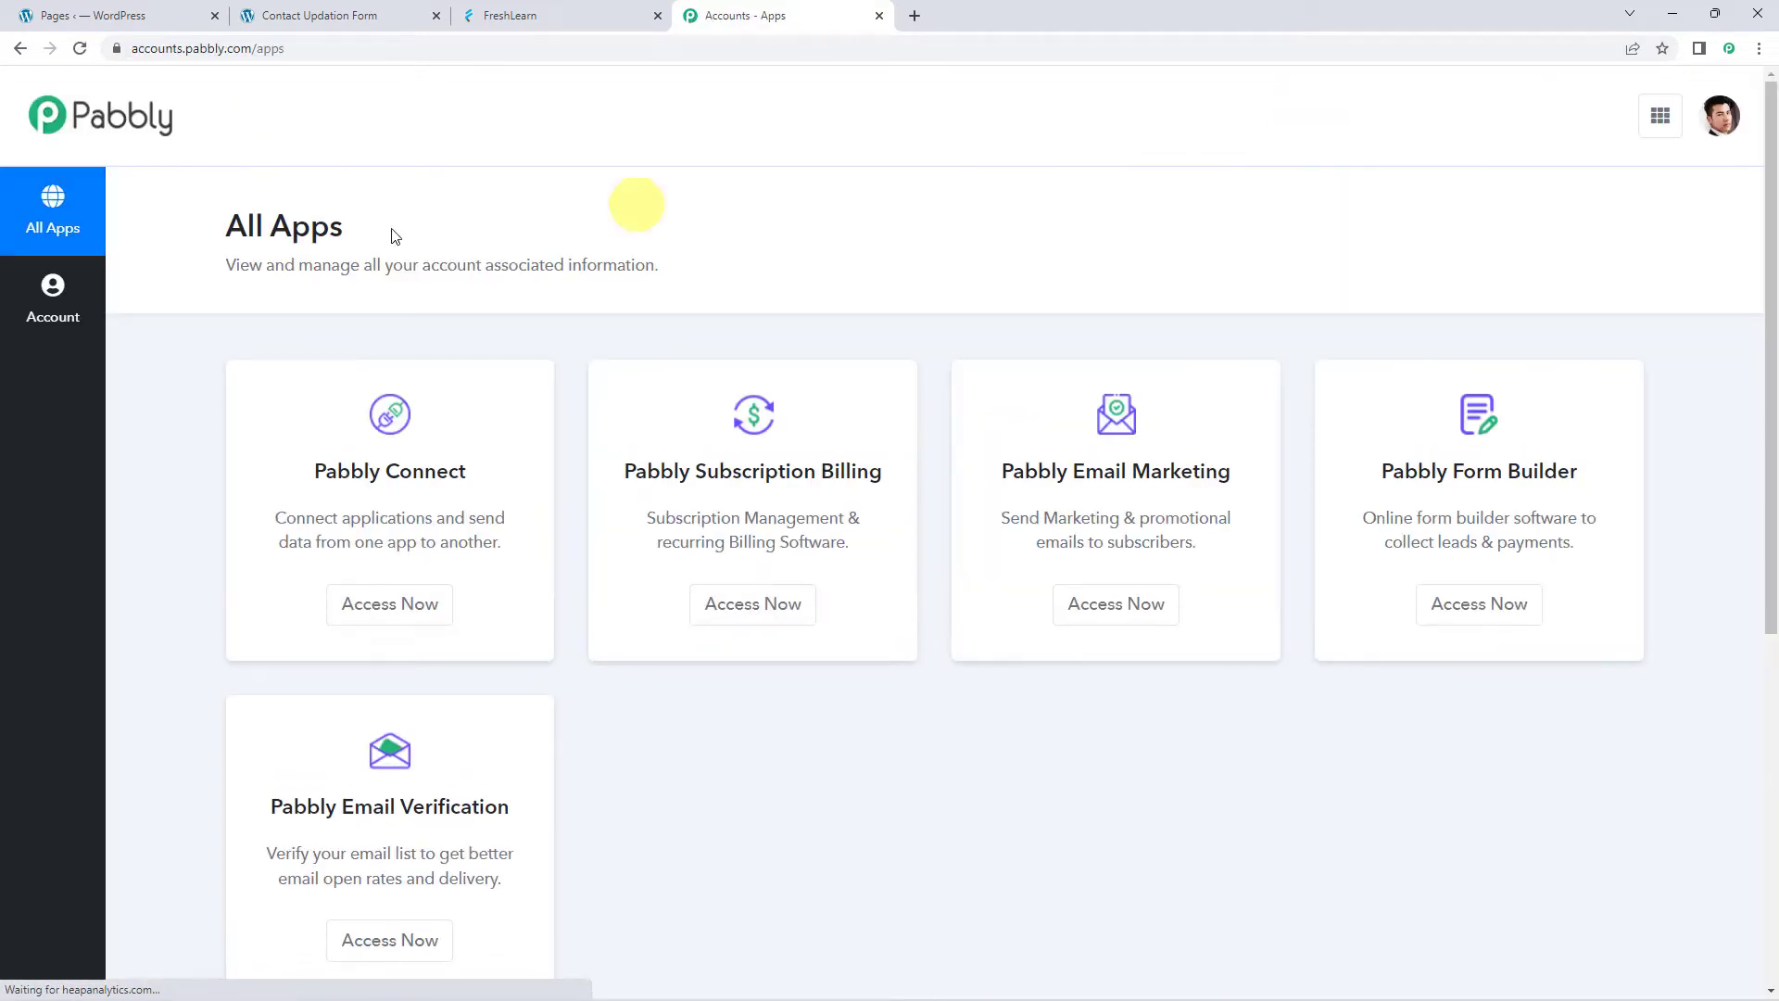
click(412, 619)
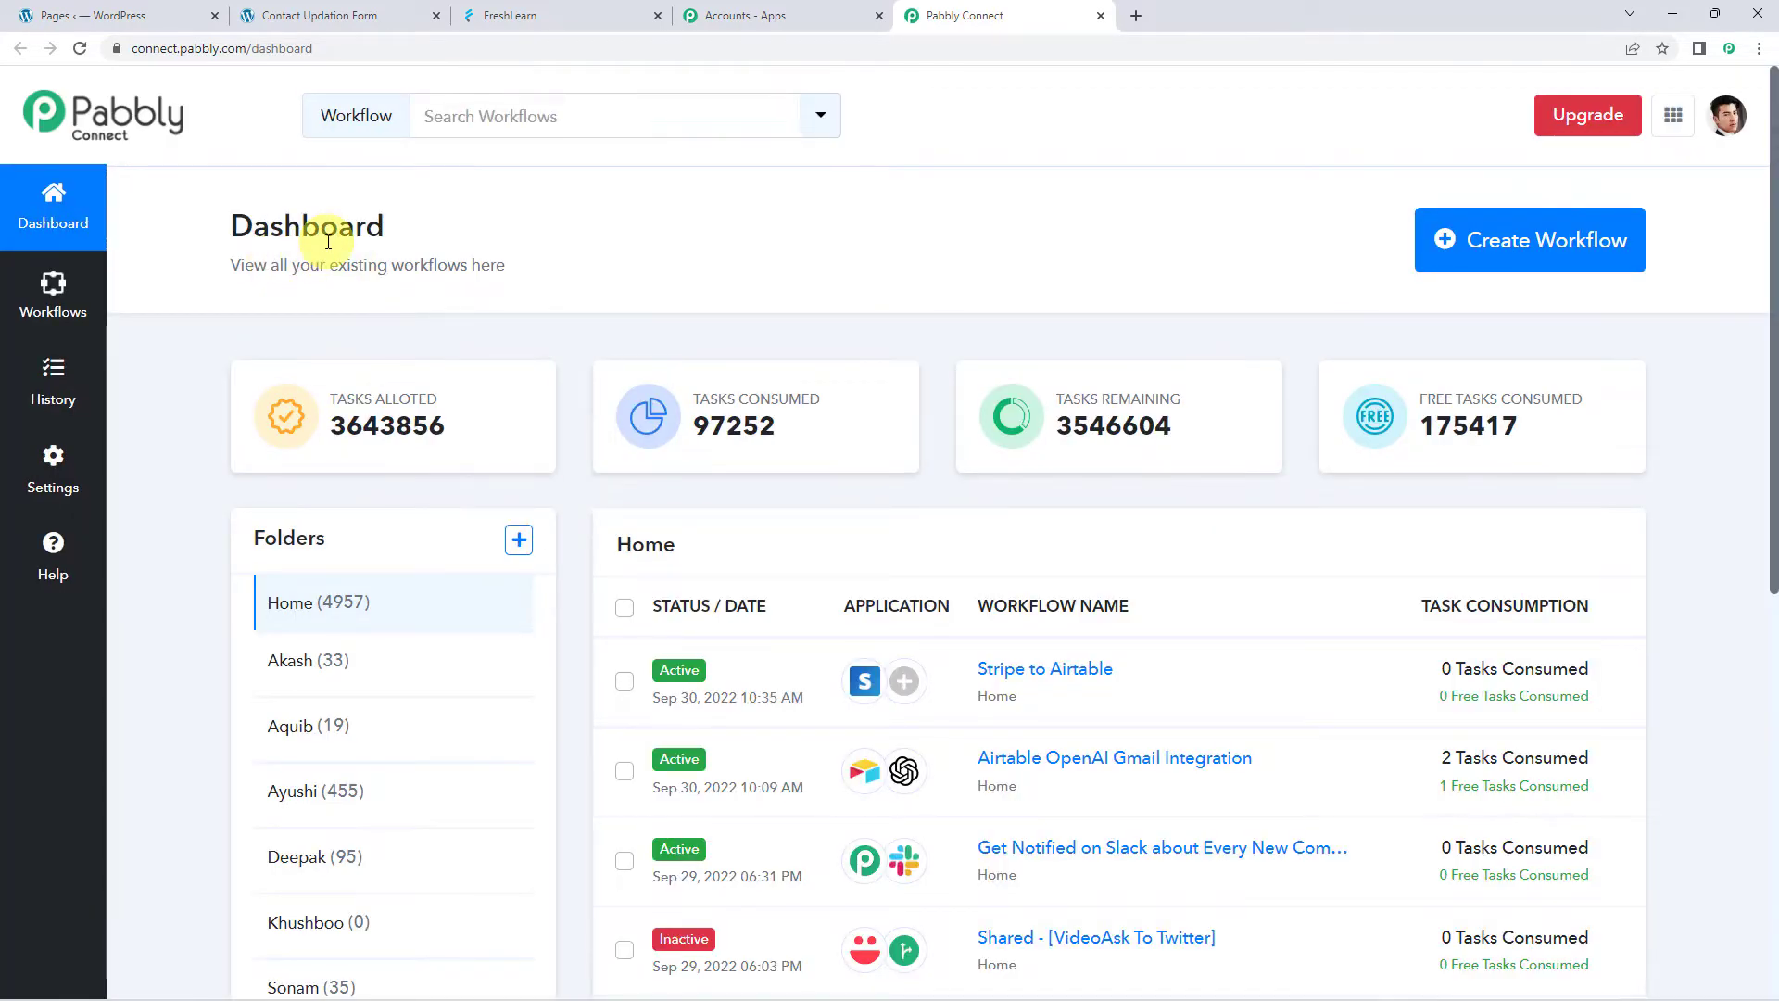
scroll(917, 621, down, 5)
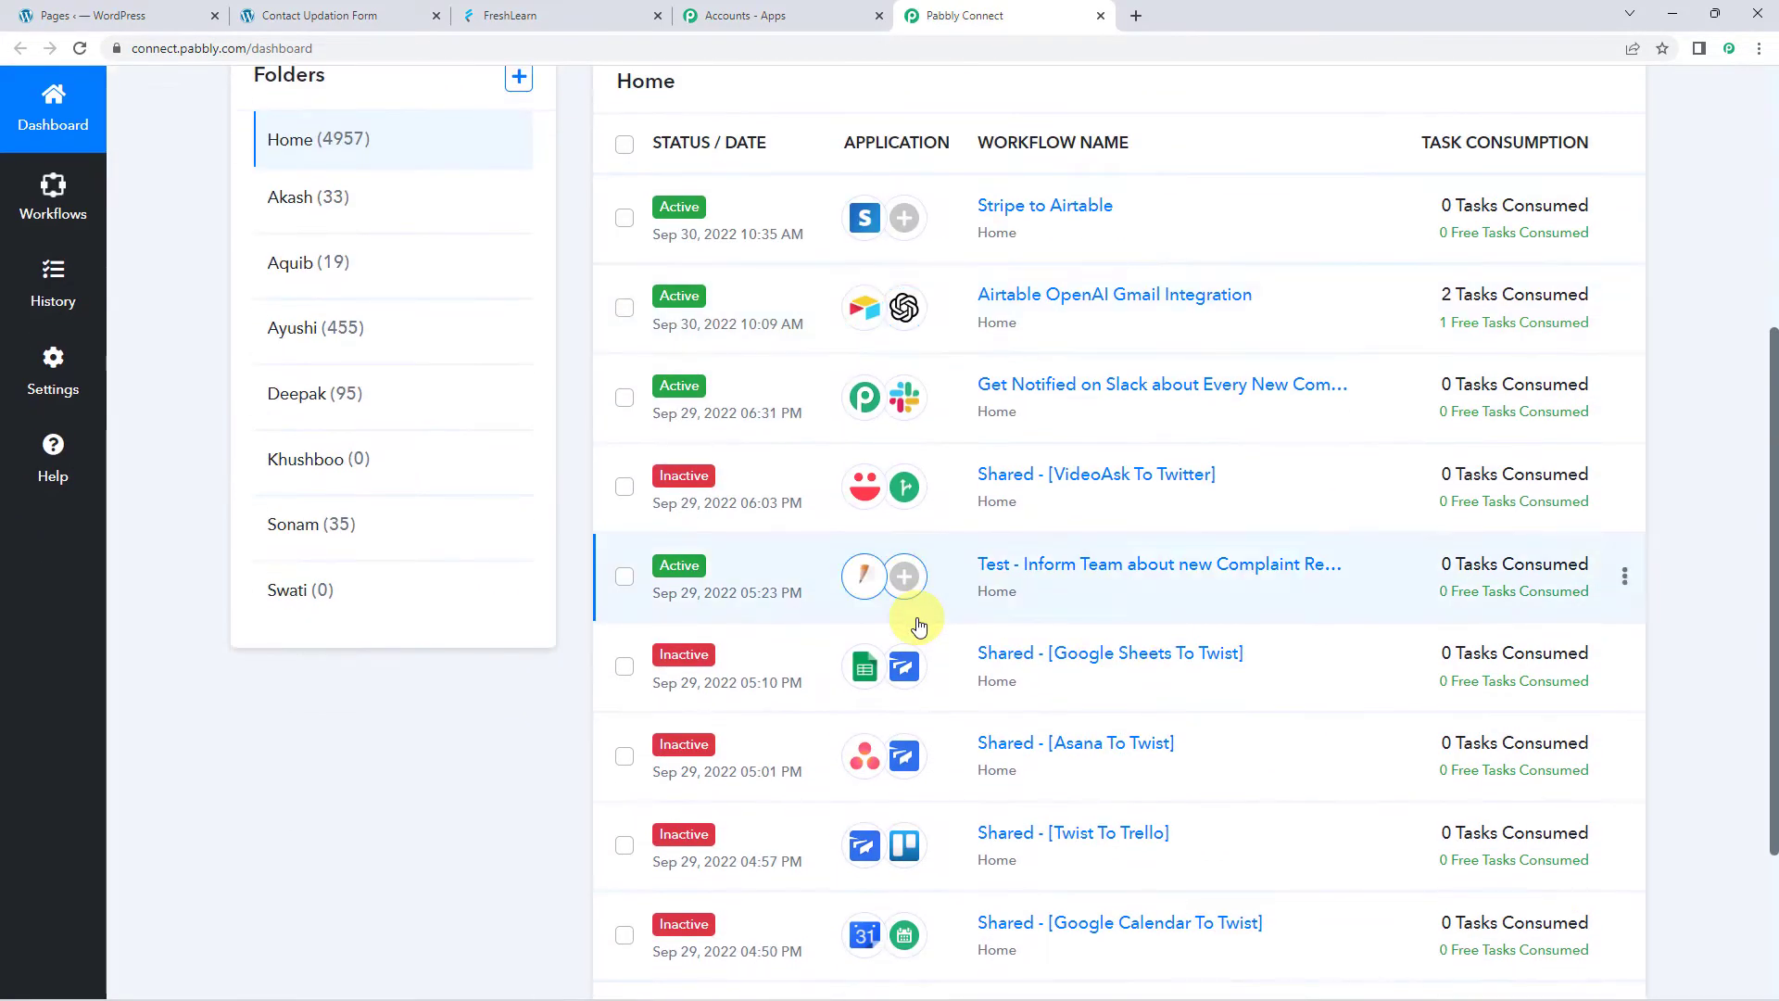
scroll(916, 615, up, 5)
click(1507, 239)
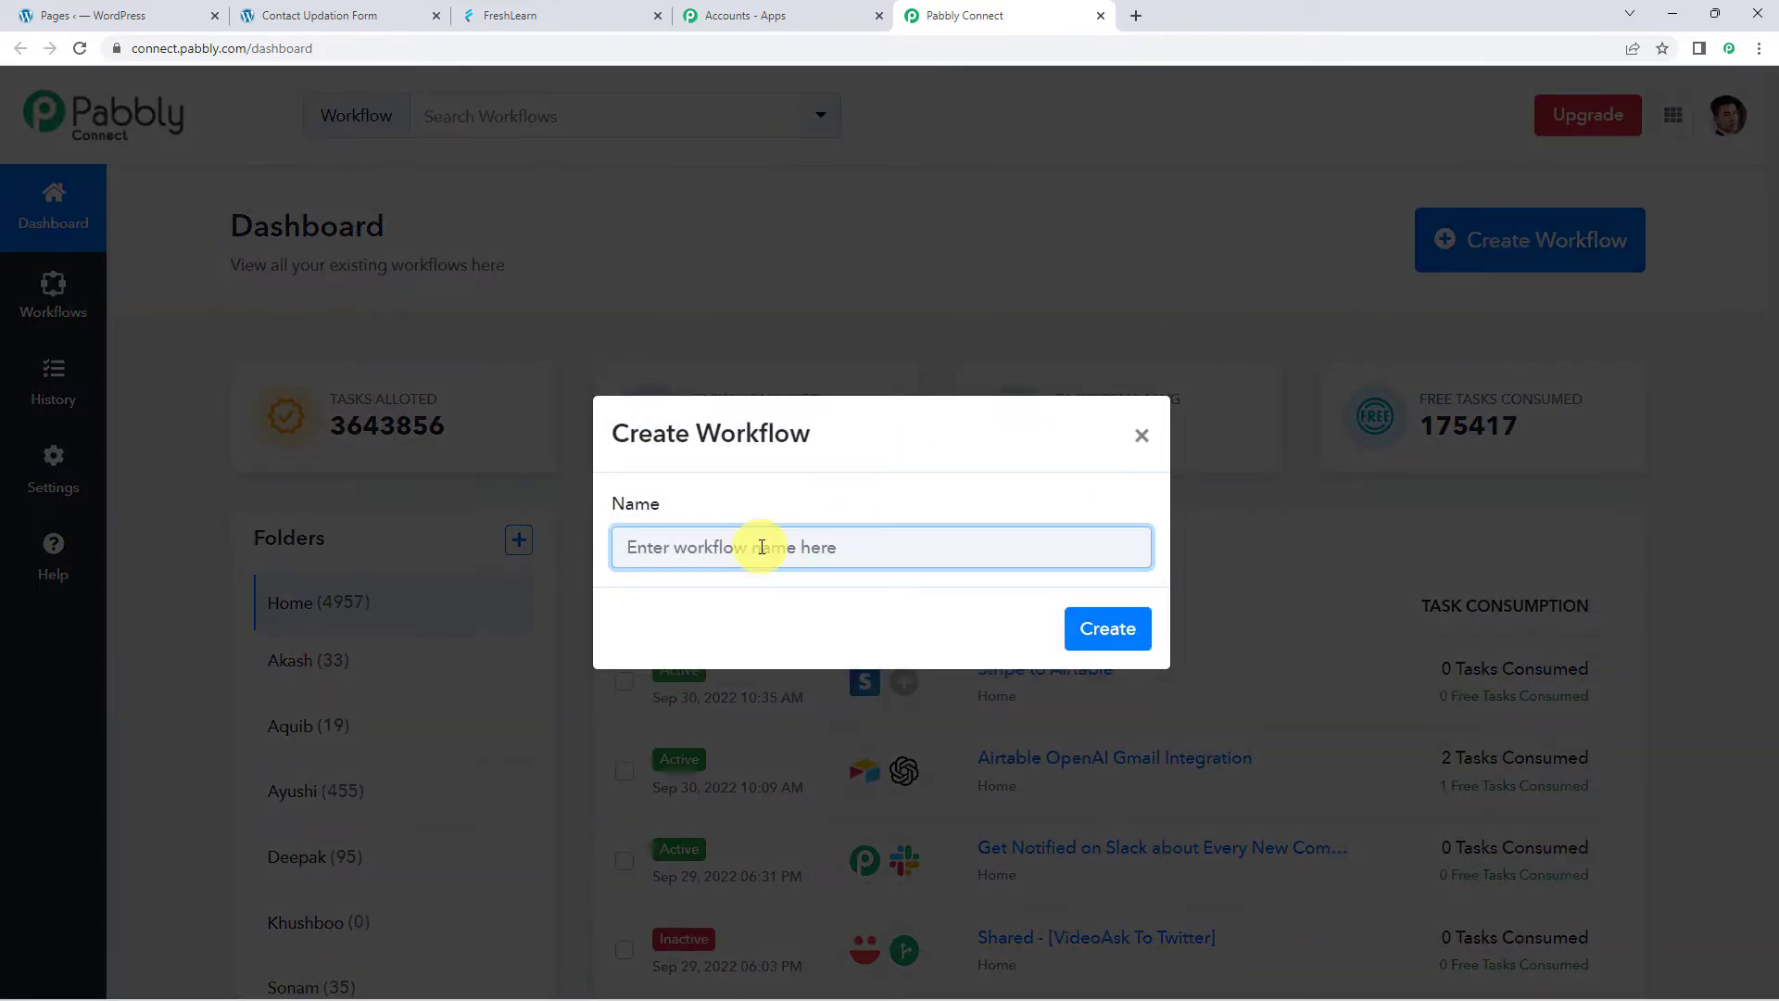
Create the workflow 'Update Members in FreshLearn from Elementor Form Submissions'
text(Update Members in FreshLearn from Elementor Form Submissions)
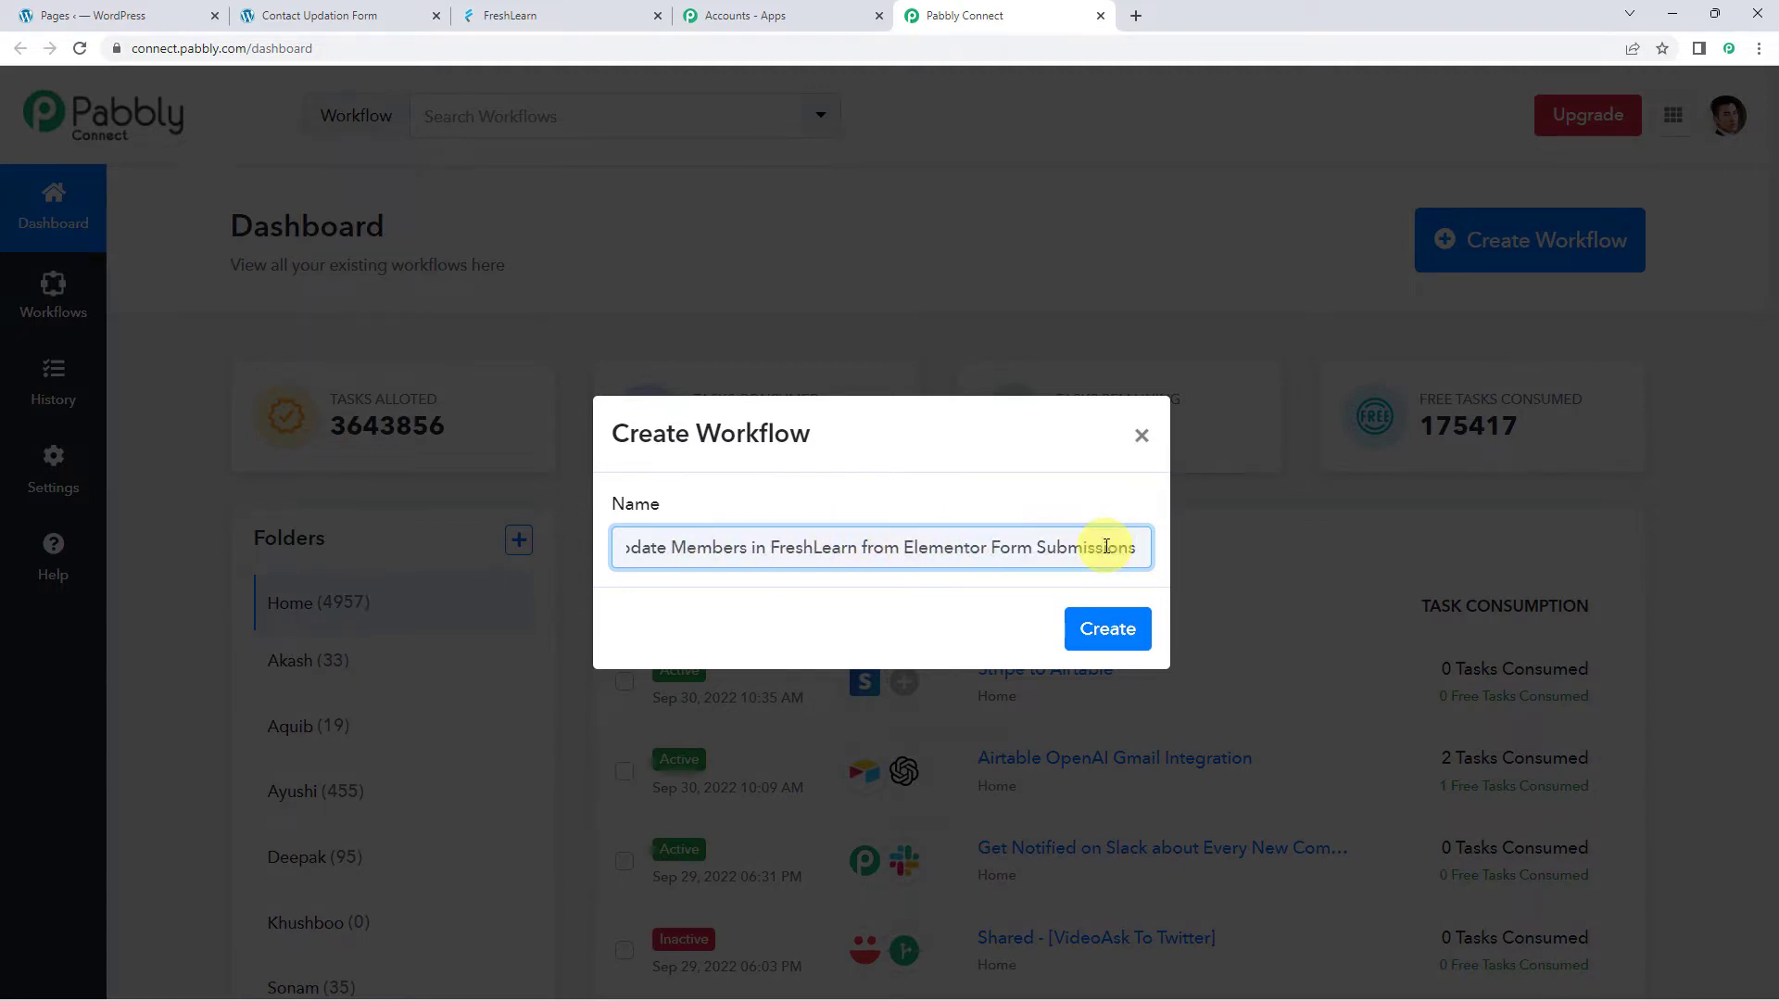
click(1108, 629)
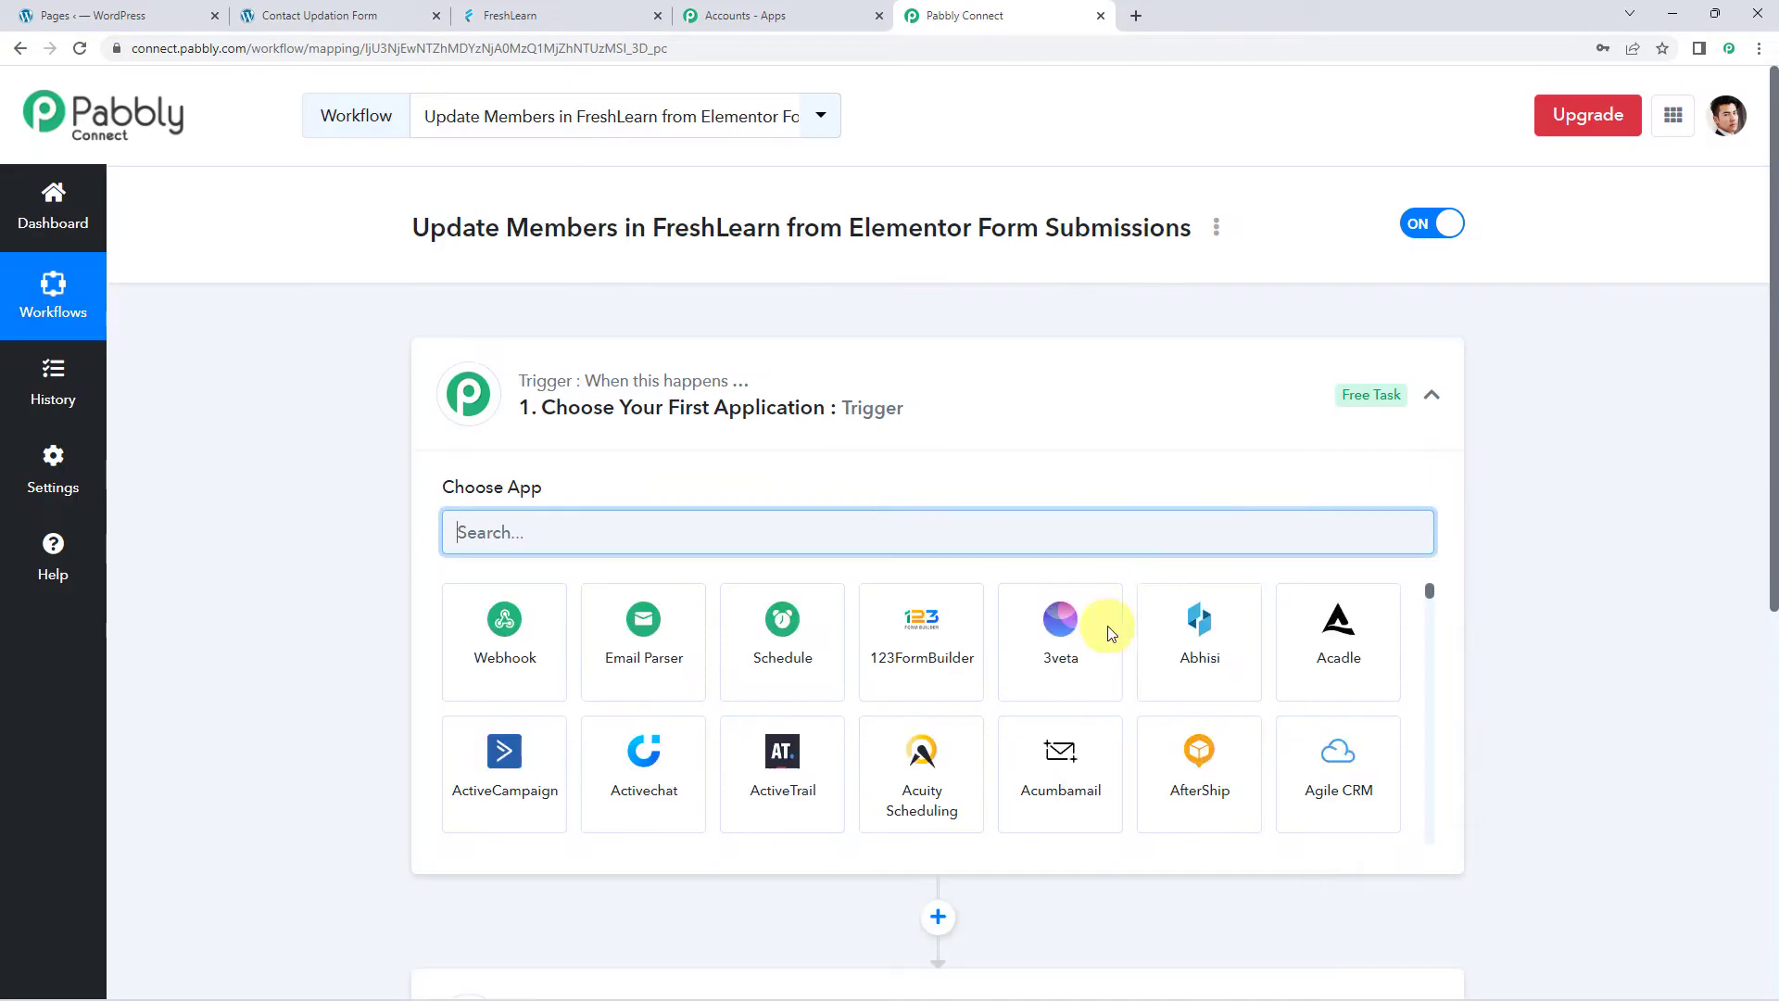
click(906, 415)
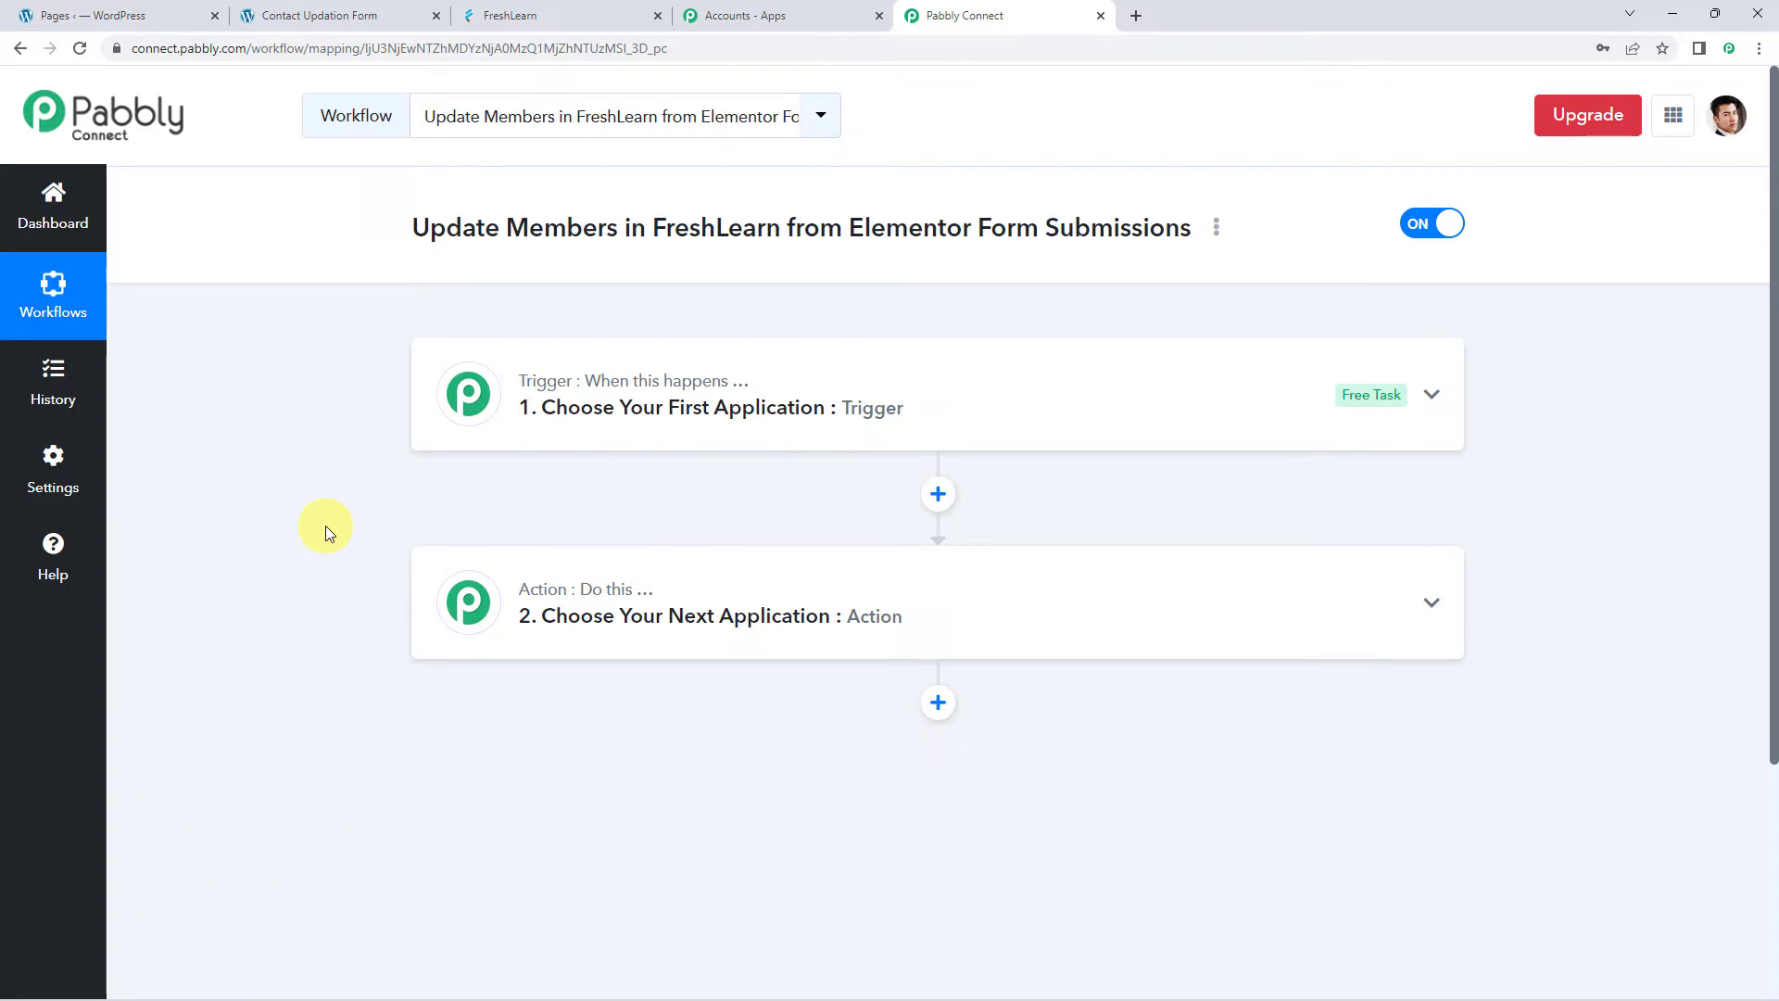
Set the trigger to Elementor New Form Submission and copy its webhook URL
click(925, 413)
click(638, 524)
text(ele)
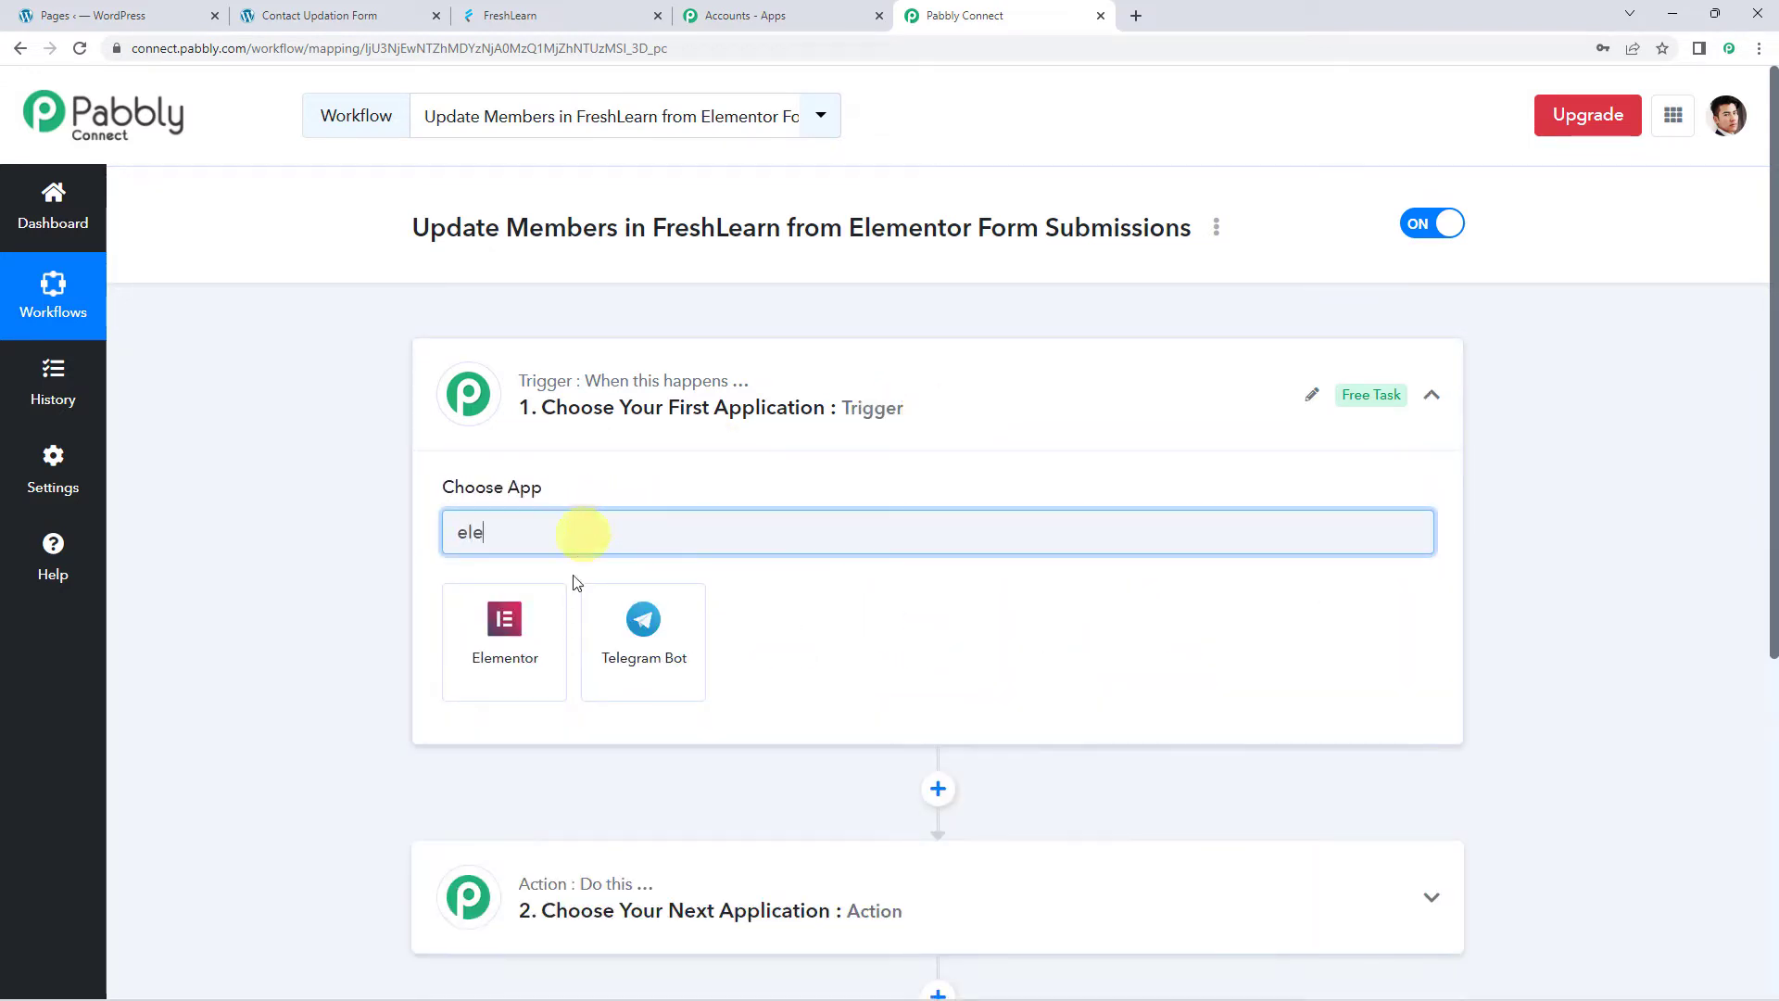
click(538, 644)
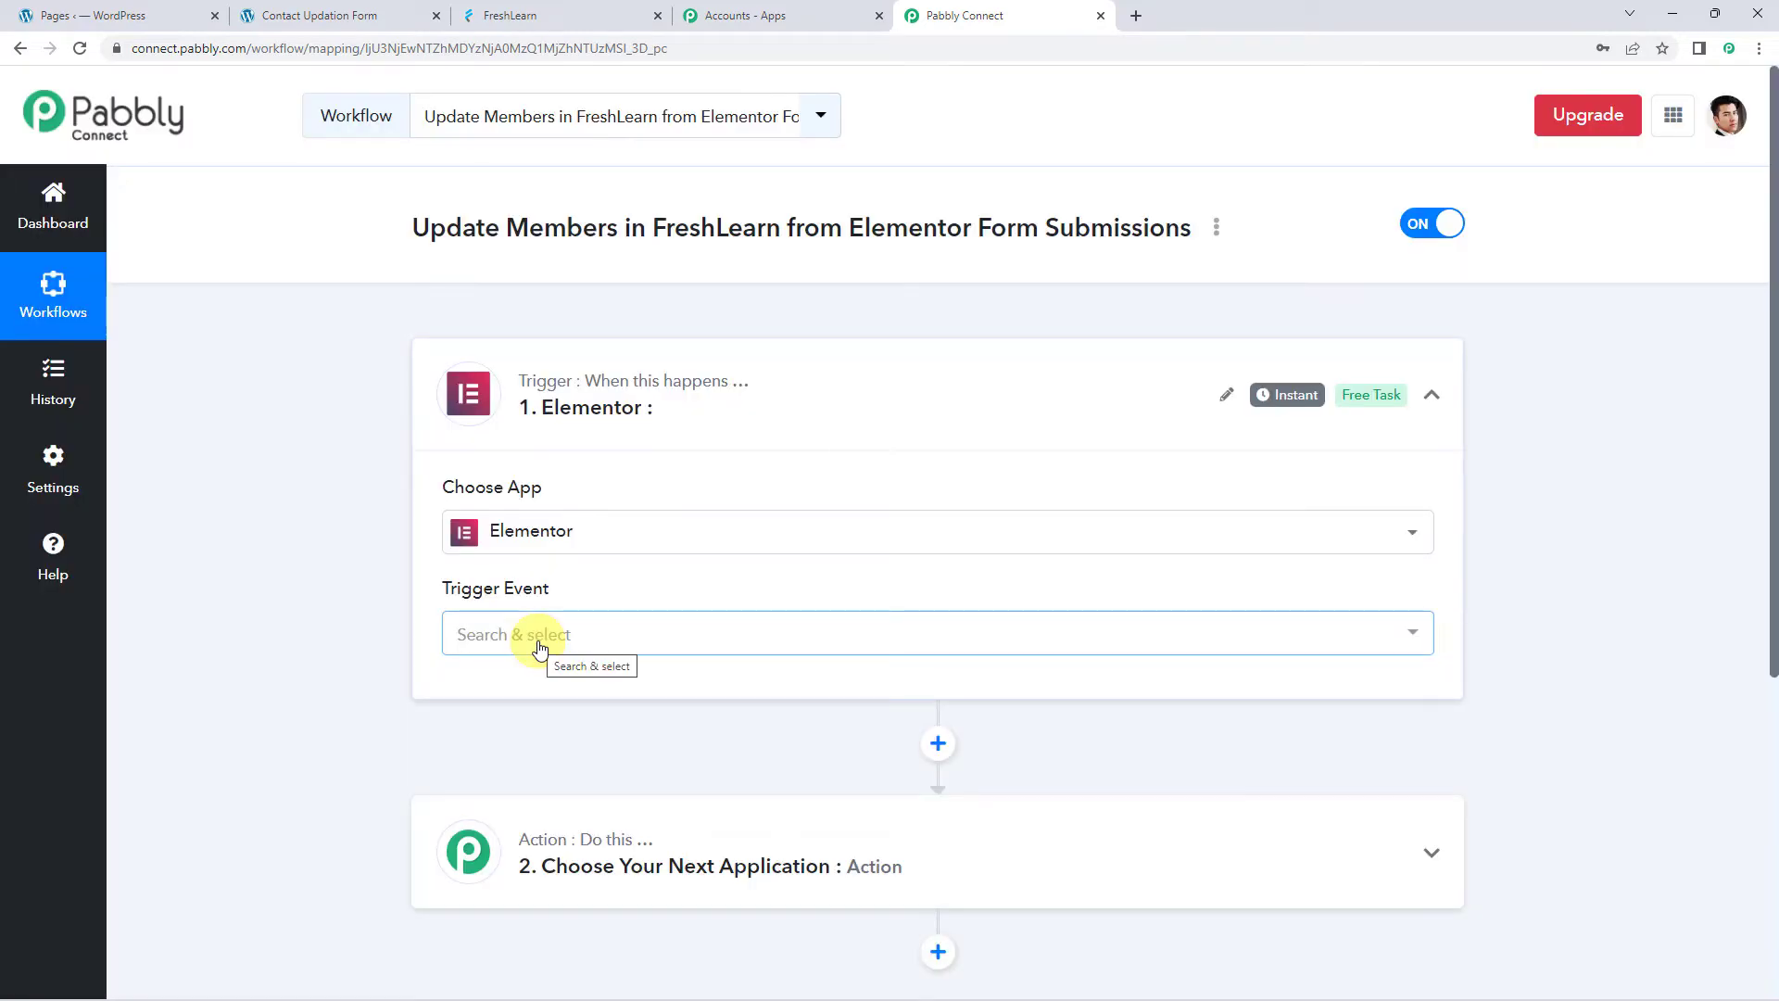
click(528, 640)
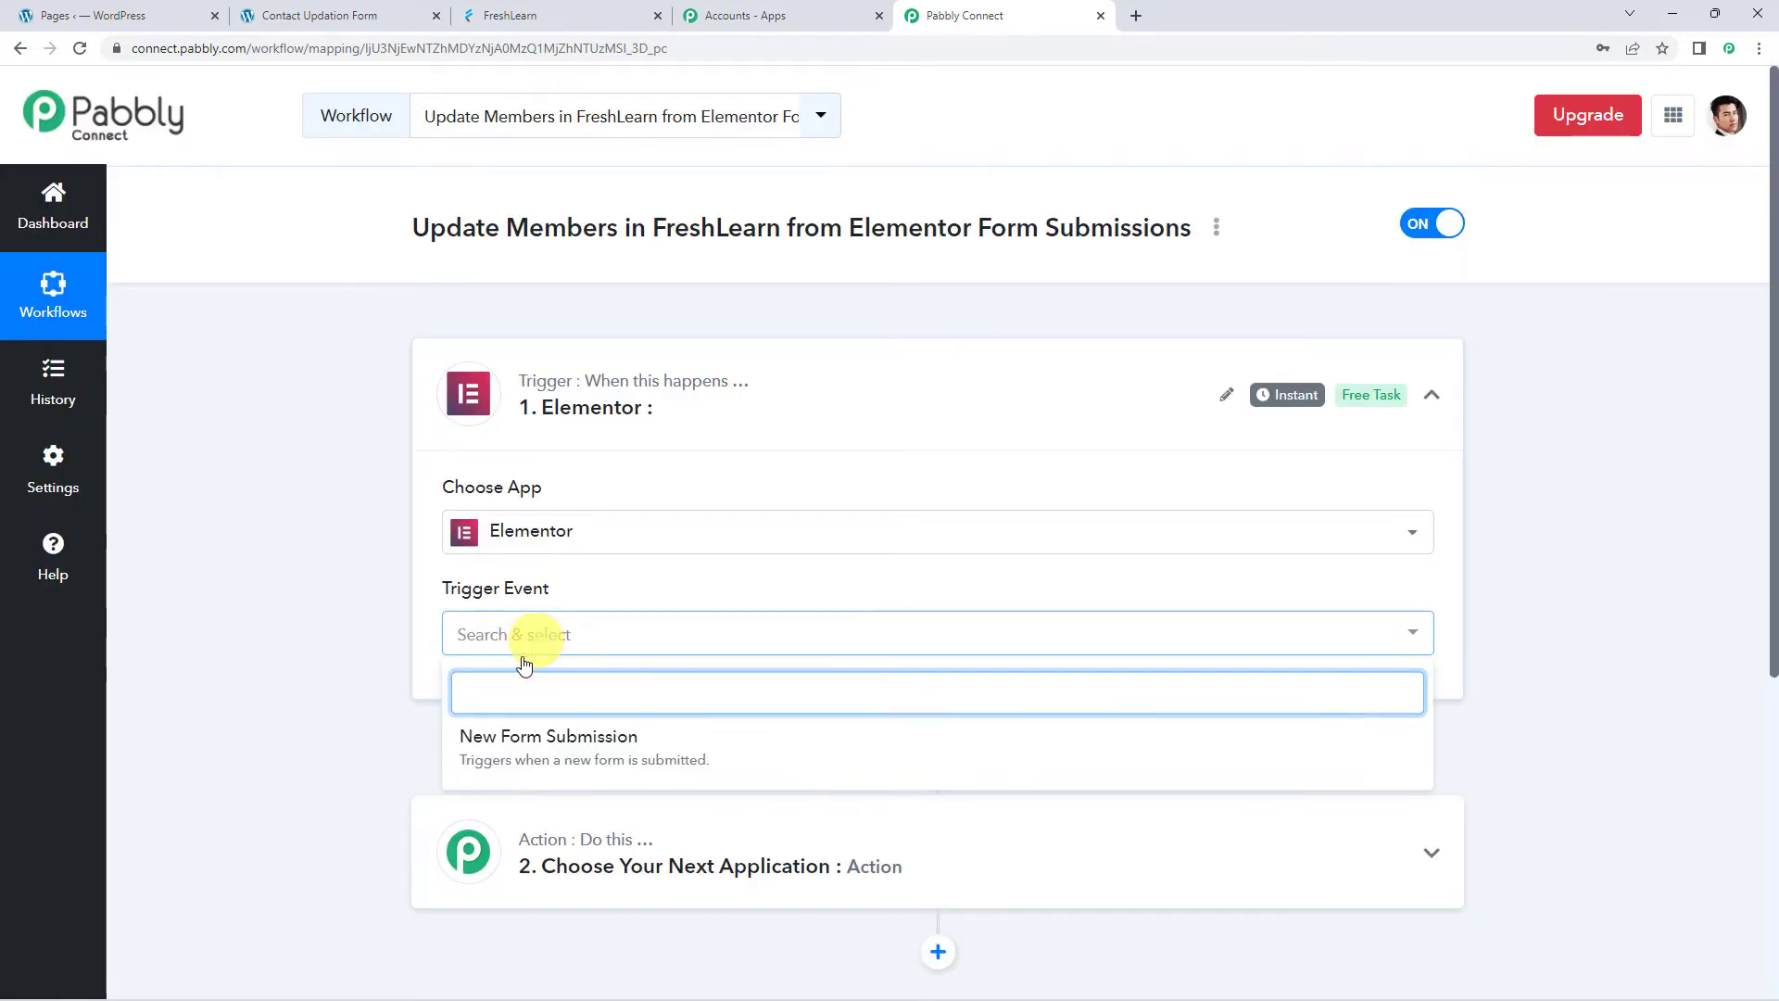
click(604, 741)
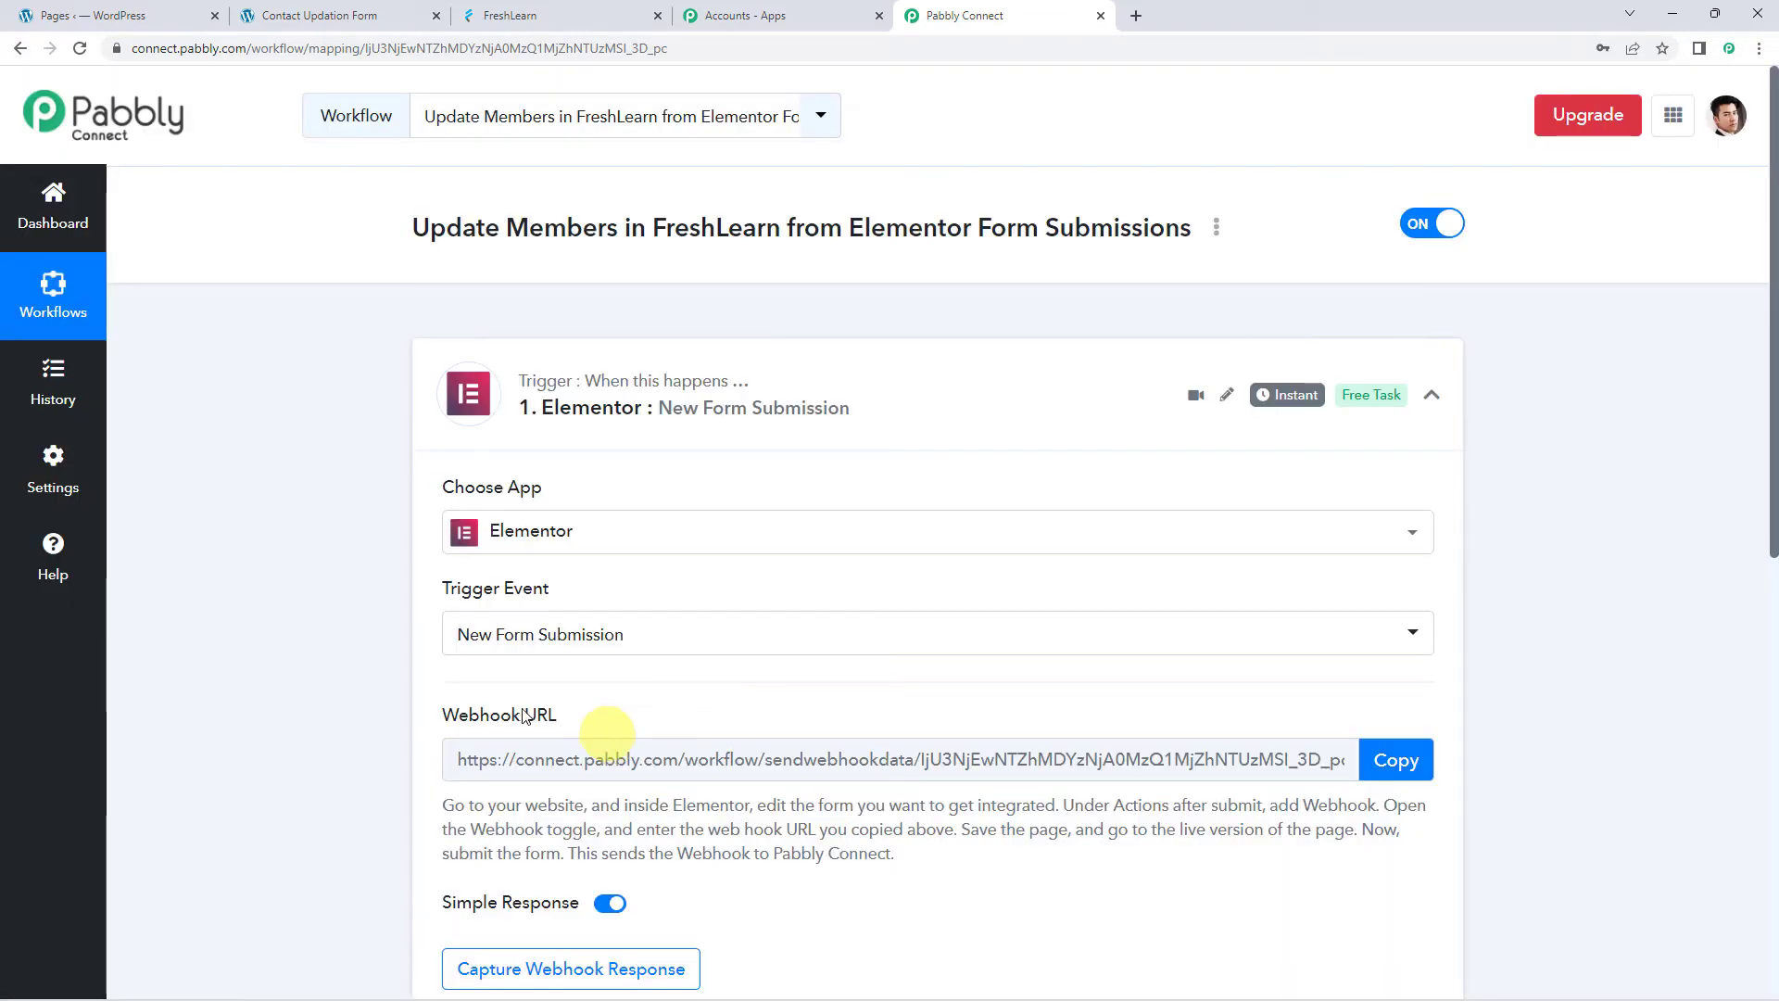
scroll(639, 732, down, 3)
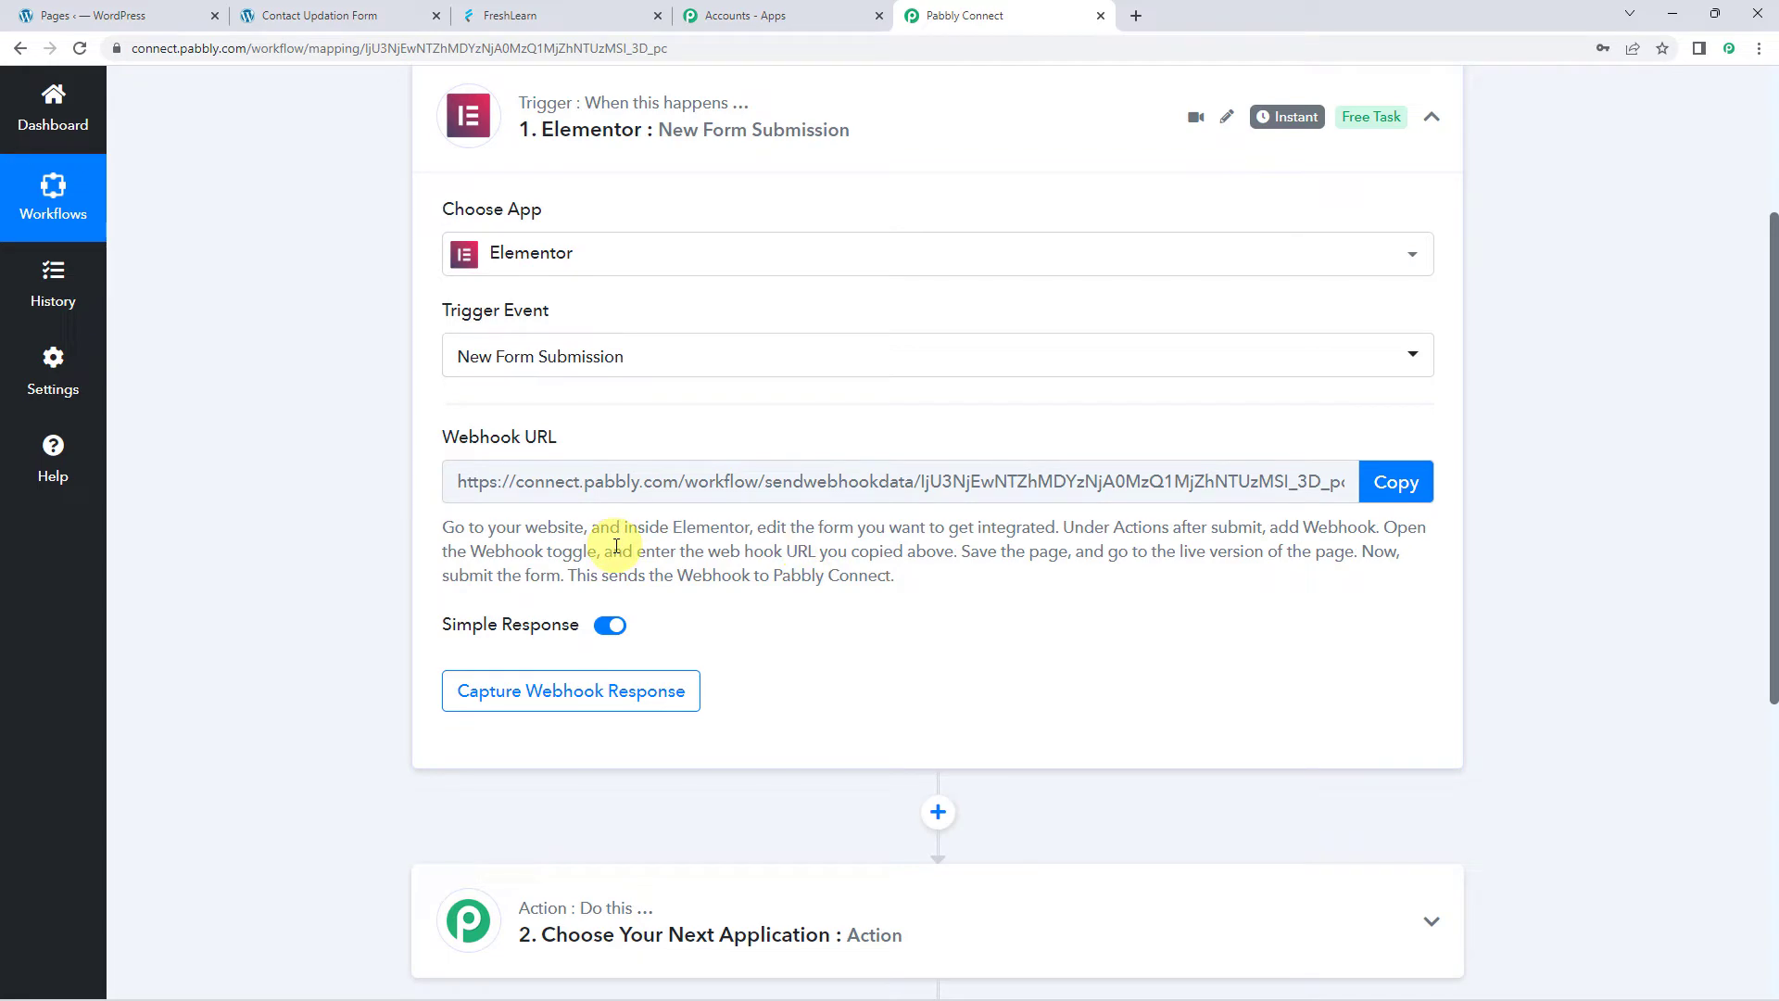
click(1395, 484)
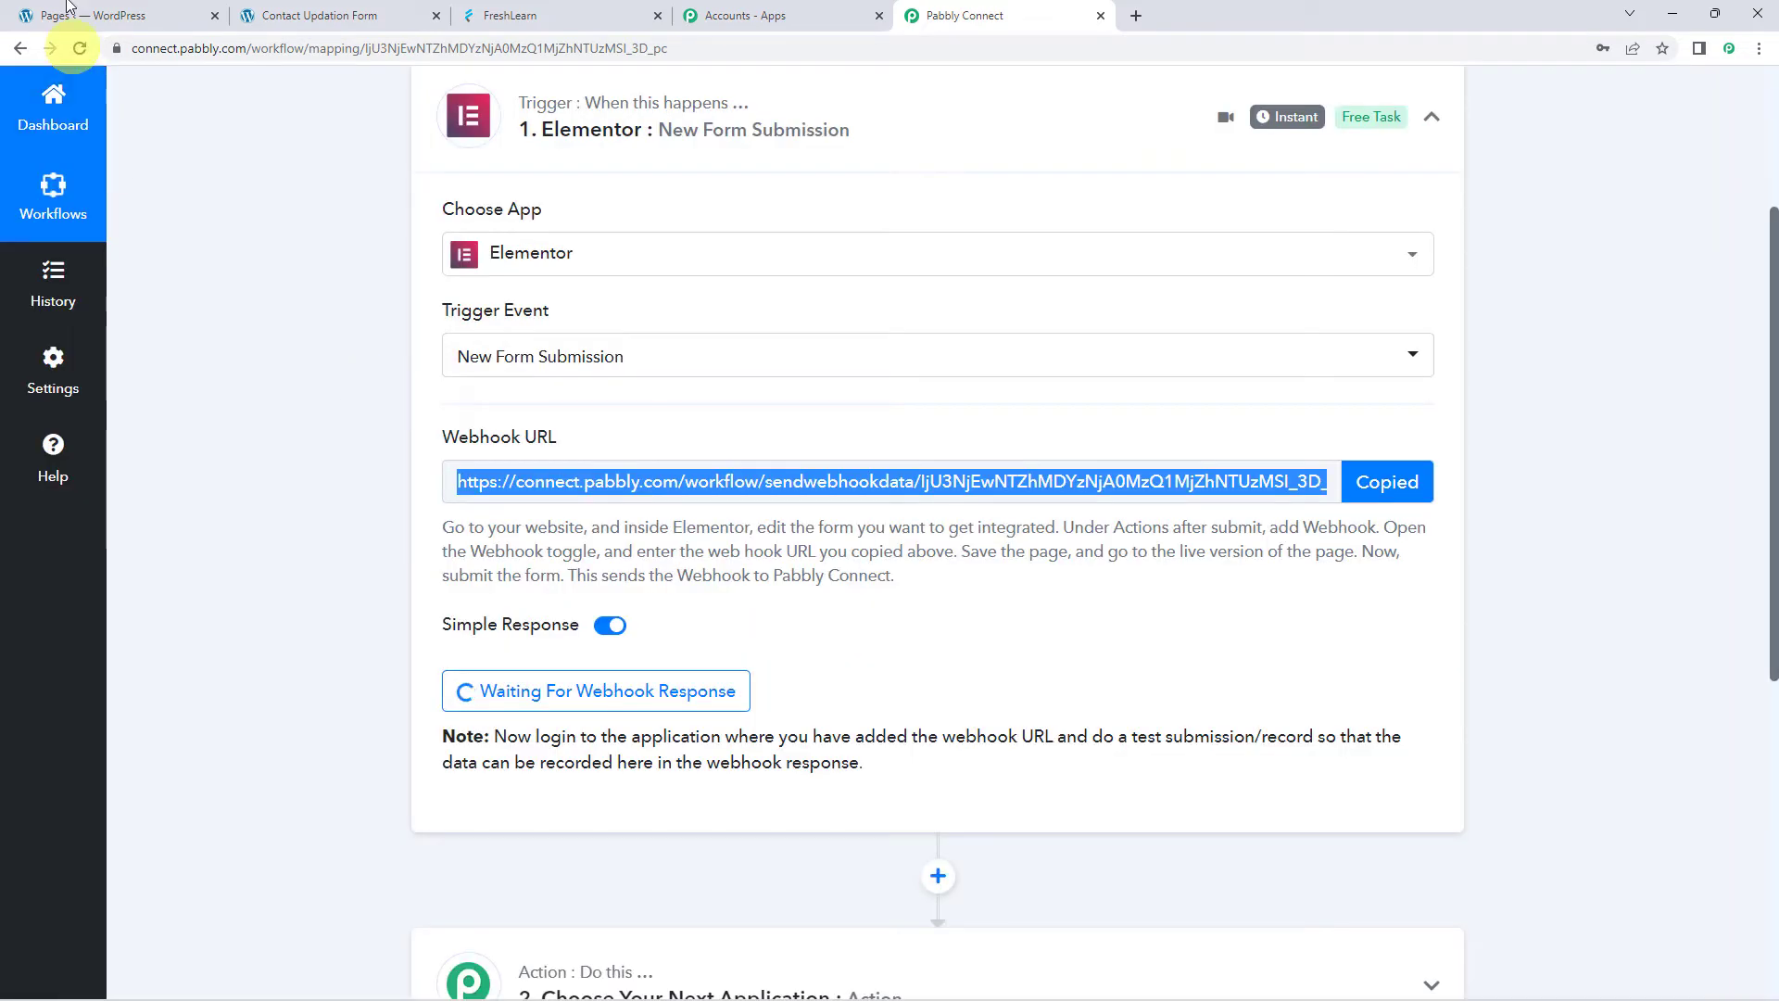
click(118, 11)
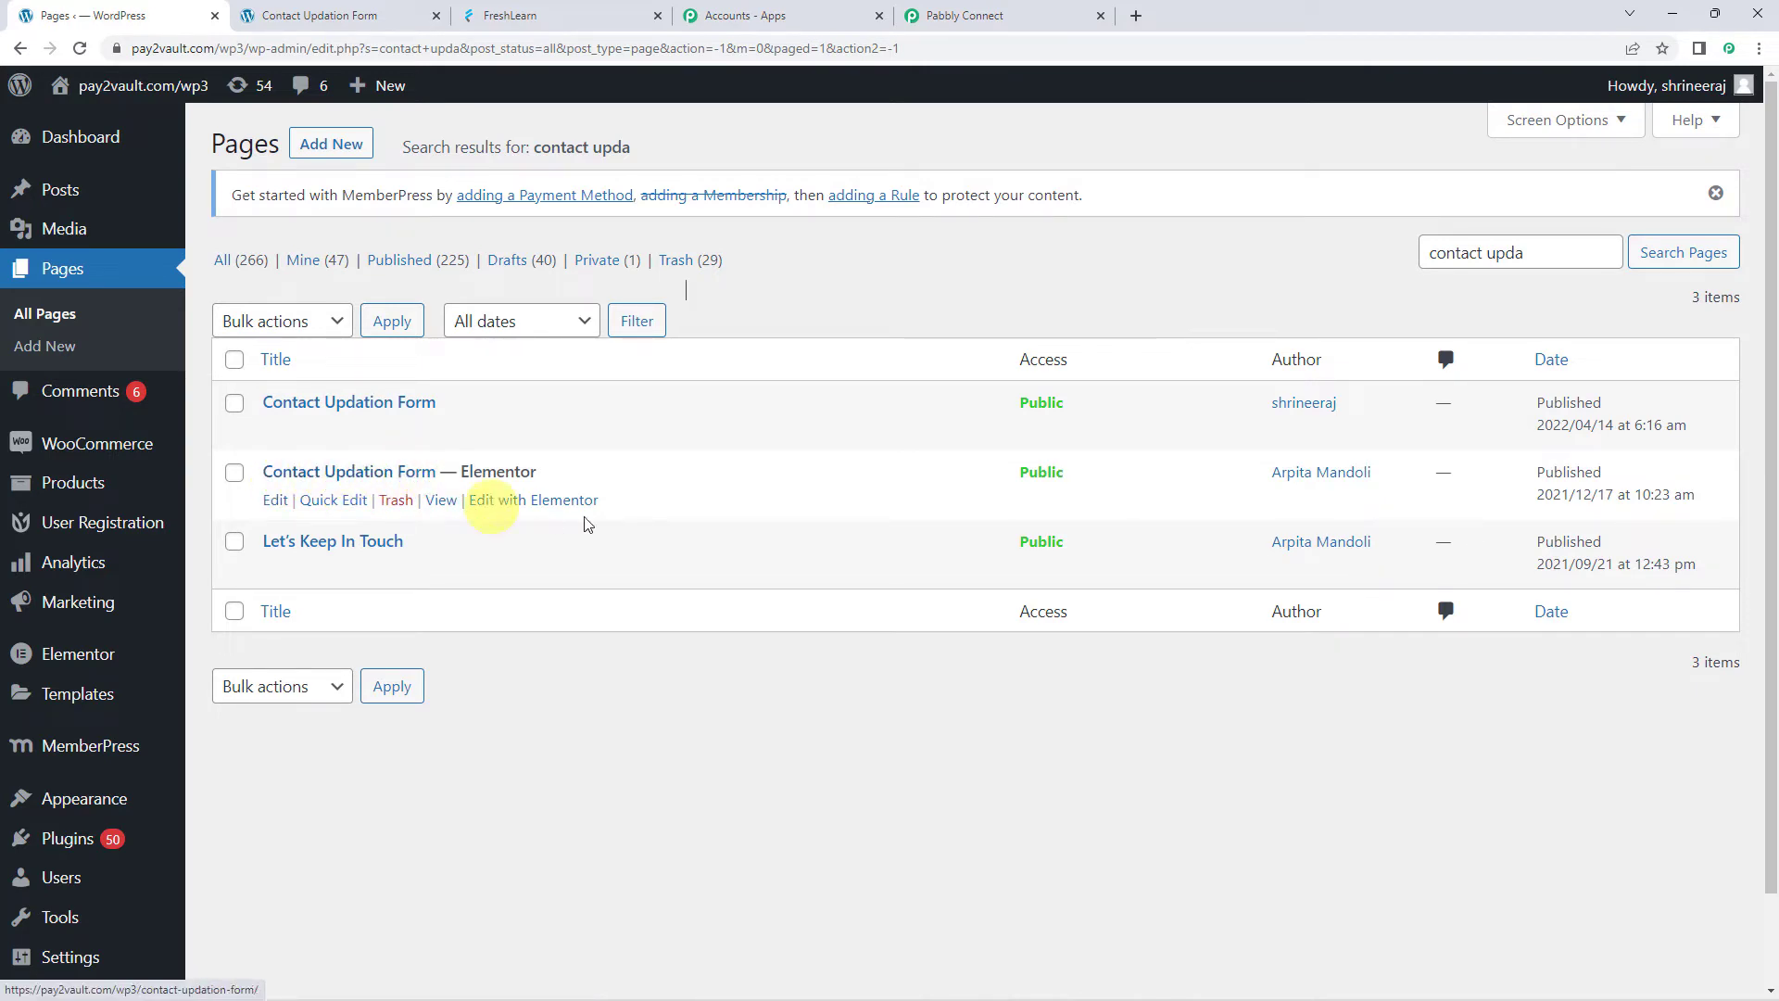
Open the Contact Updation Form page with Edit with Elementor
click(522, 506)
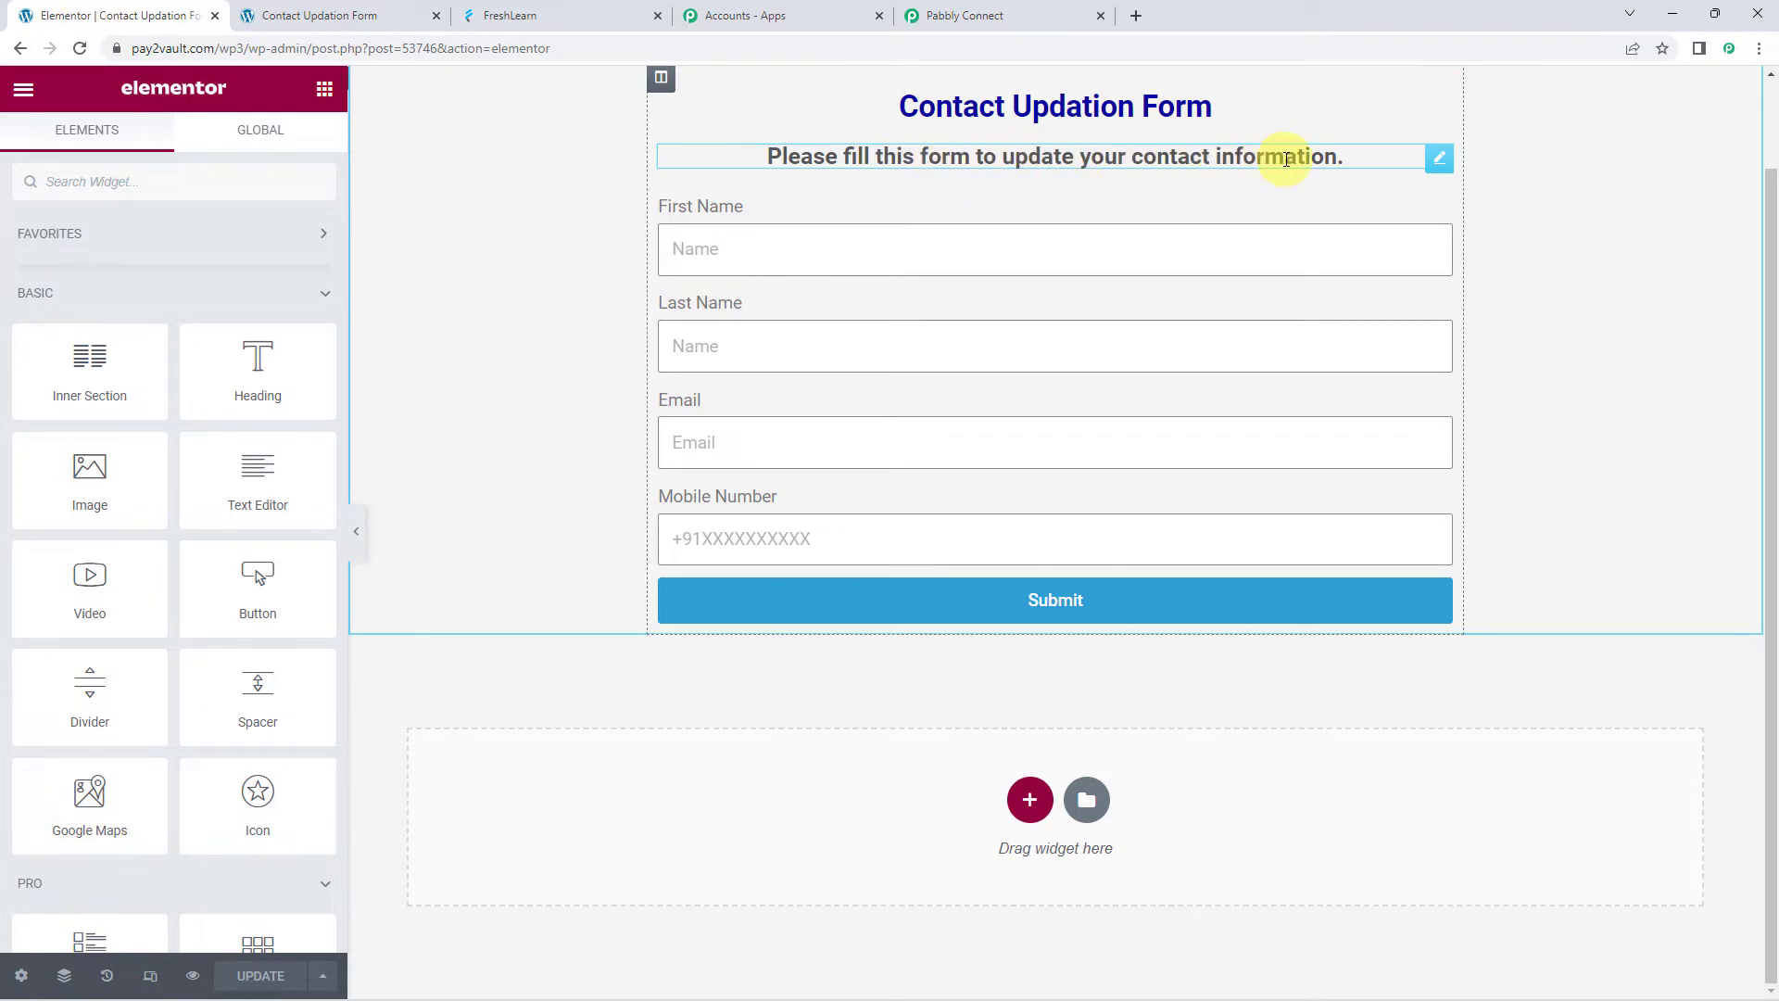
Review the form's First Name, Last Name, Email and Mobile Number fields
click(702, 255)
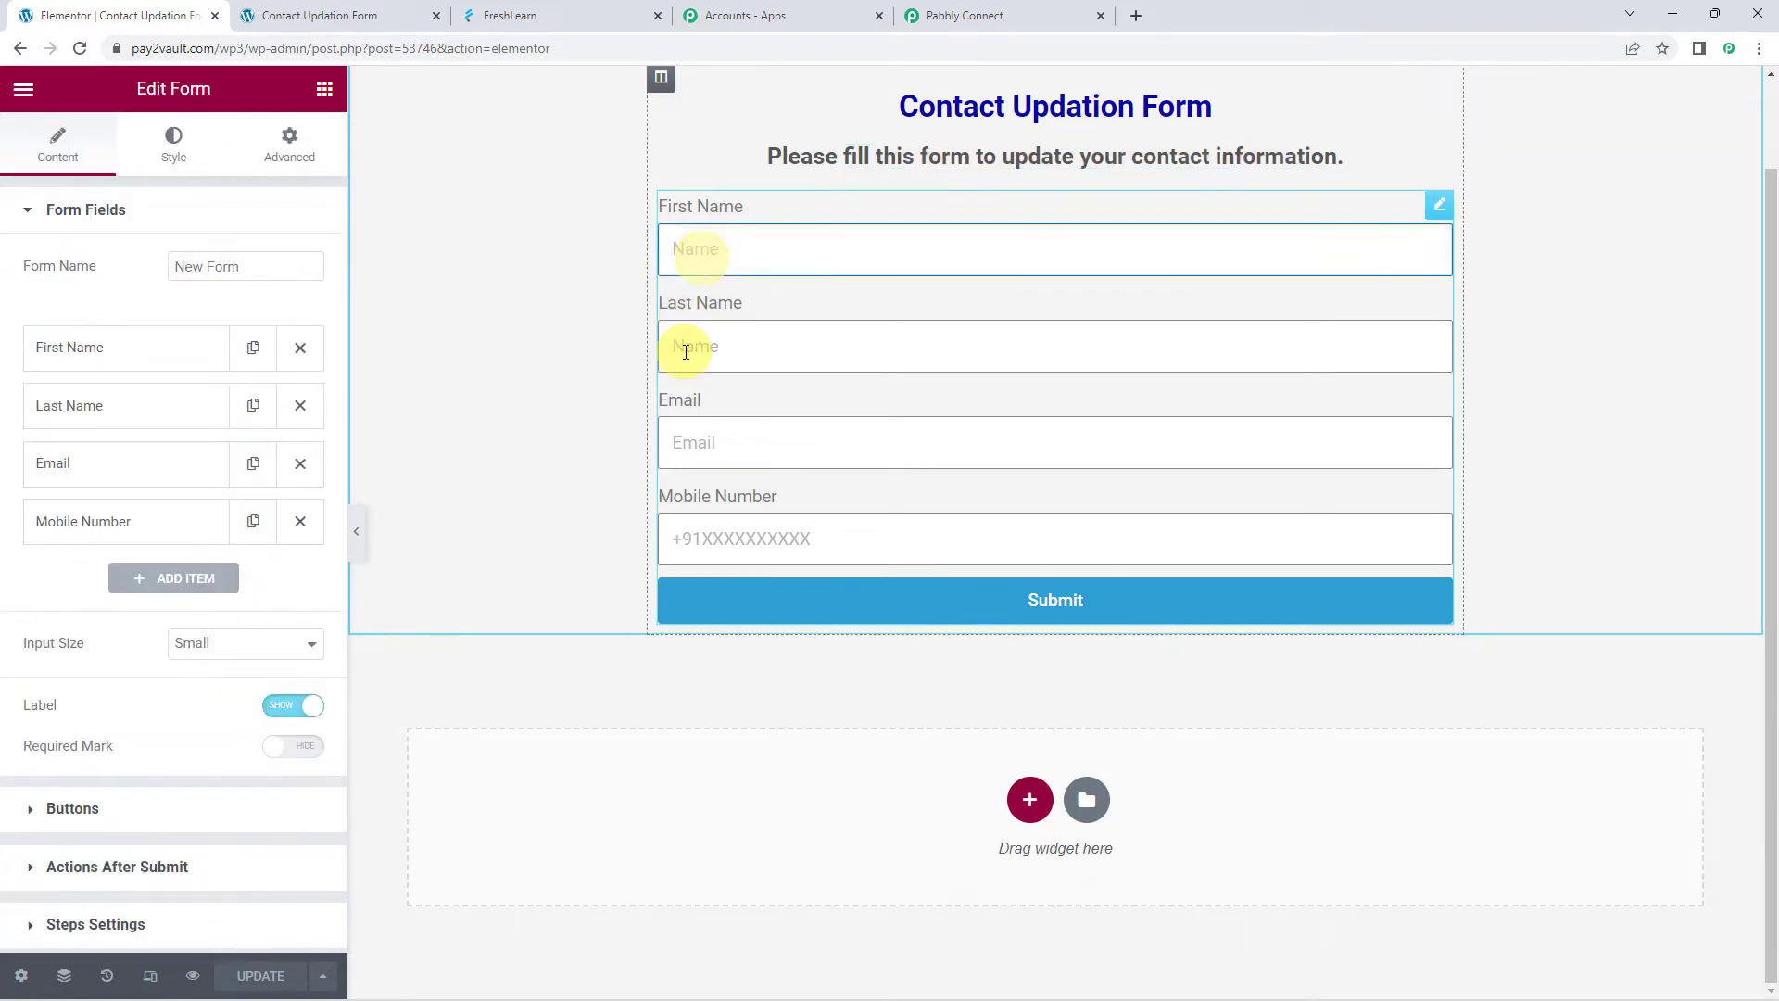
click(690, 348)
click(690, 454)
click(719, 538)
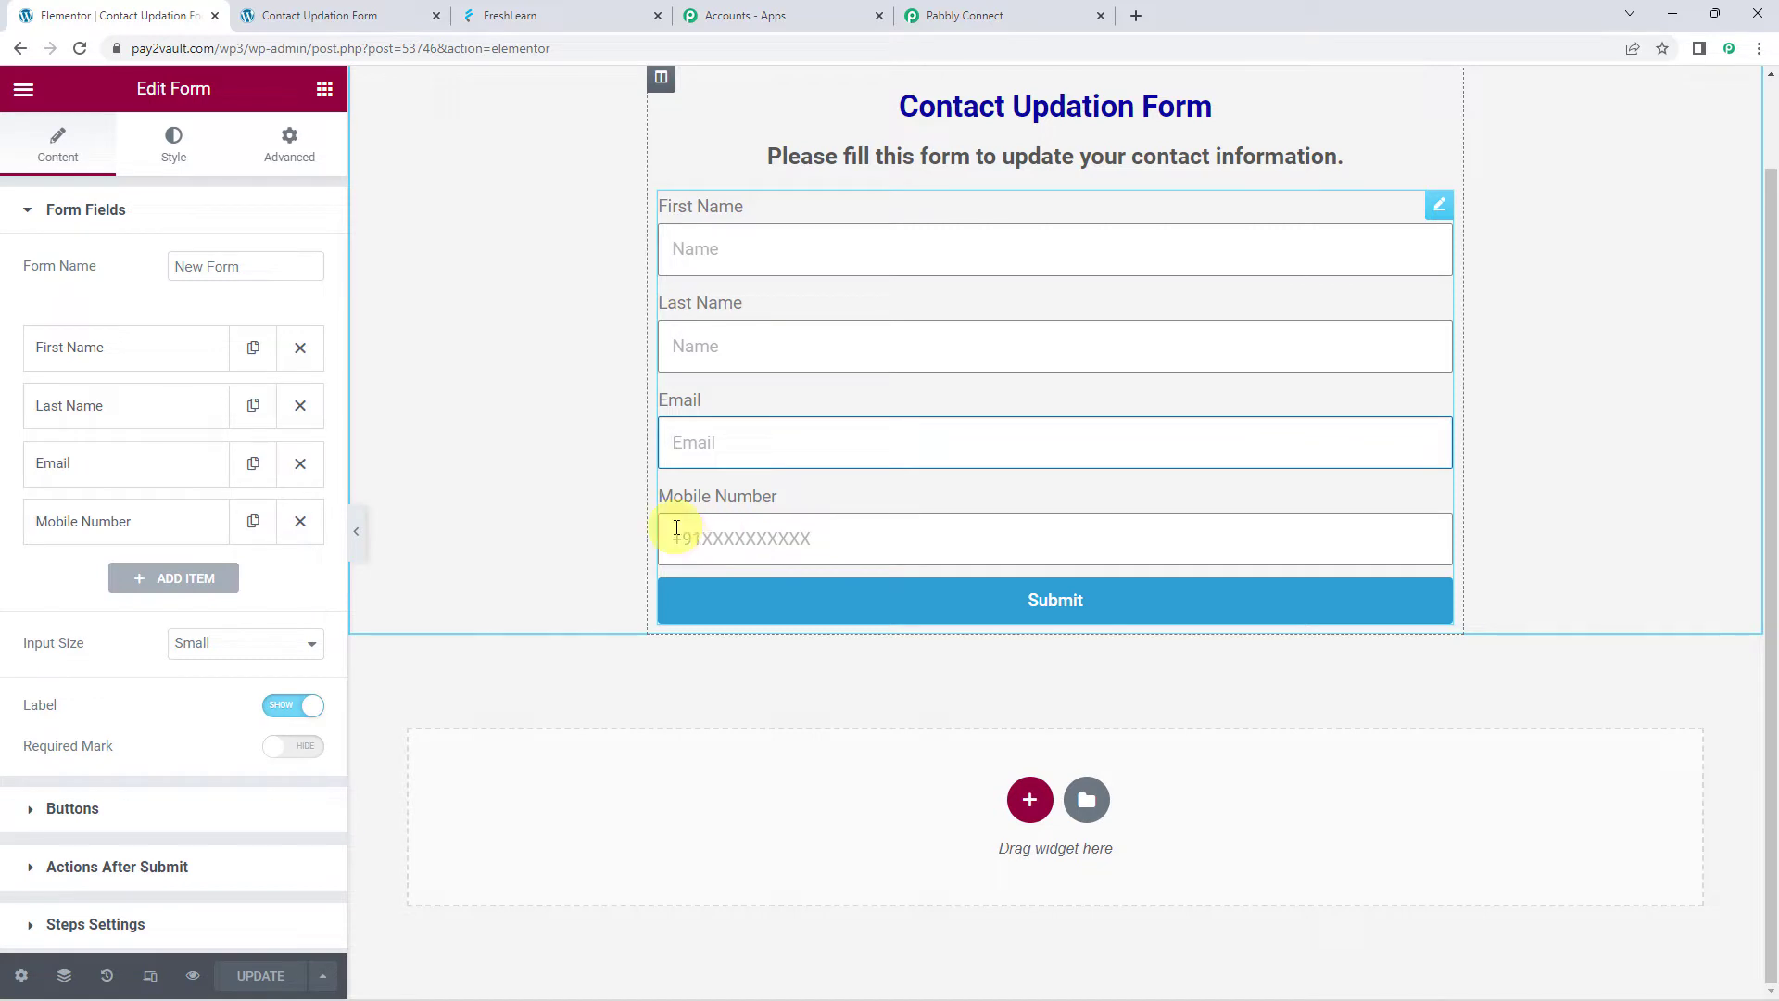
click(30, 213)
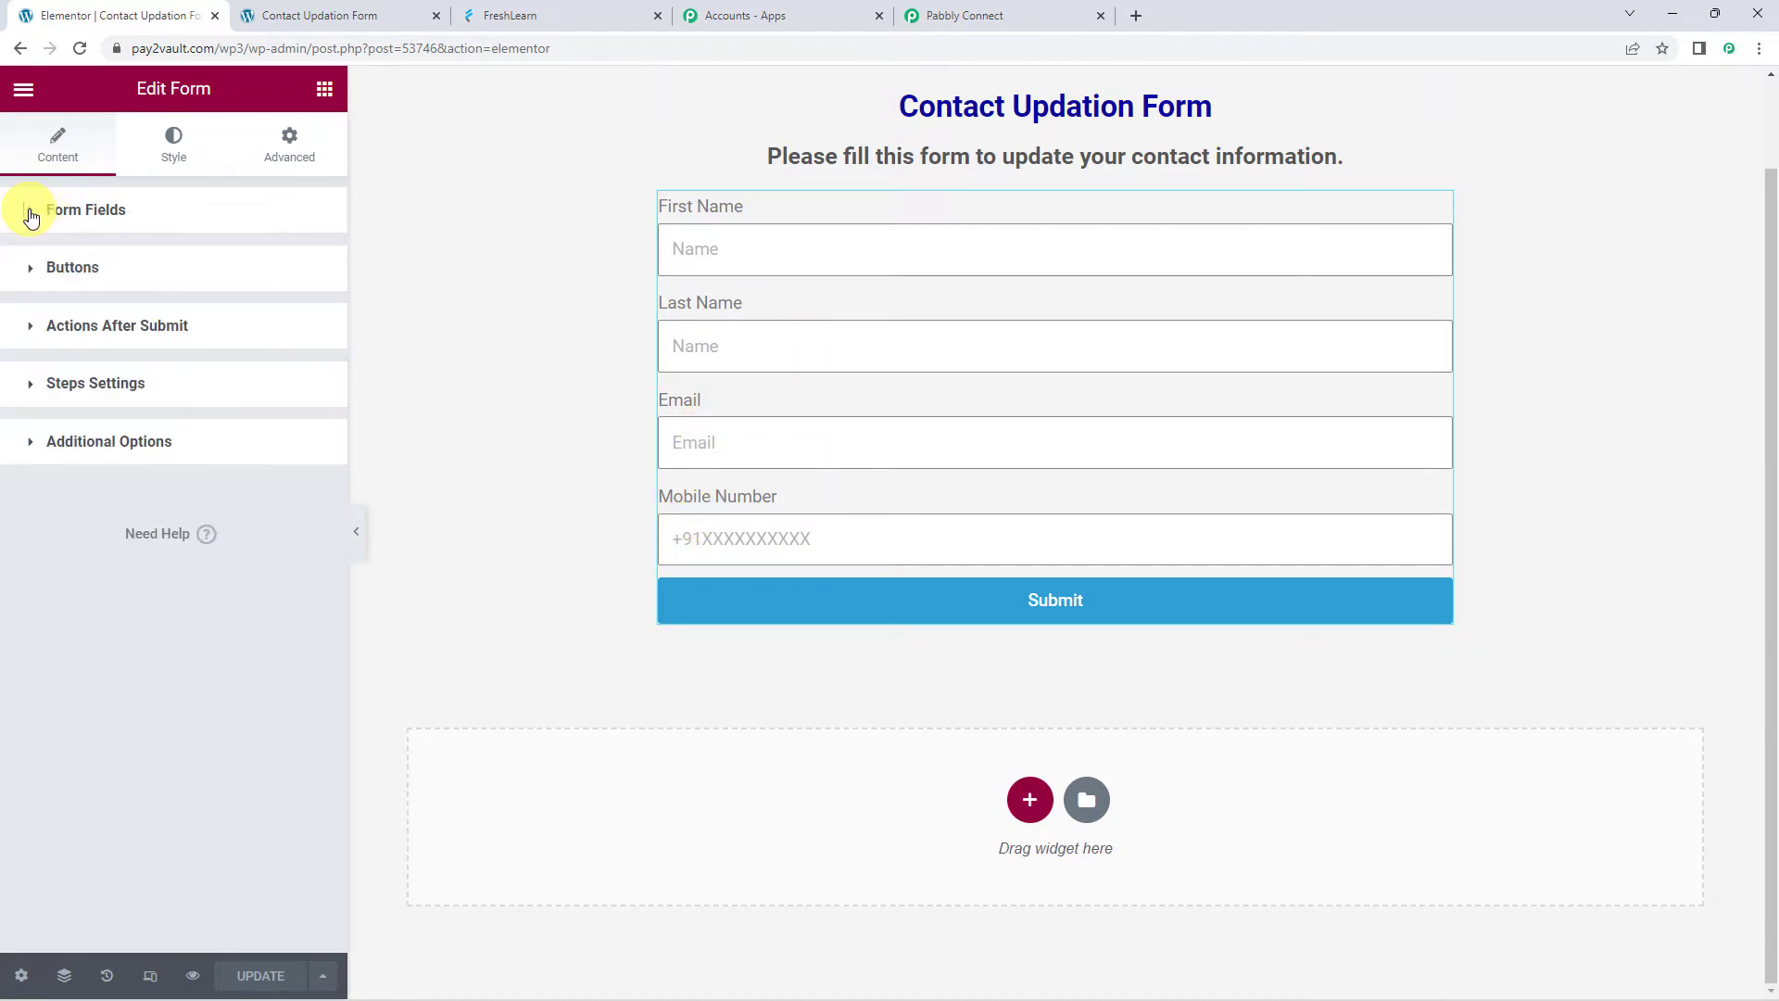
Add a Webhook after-submit action with the pasted Pabbly URL and update the page
click(158, 332)
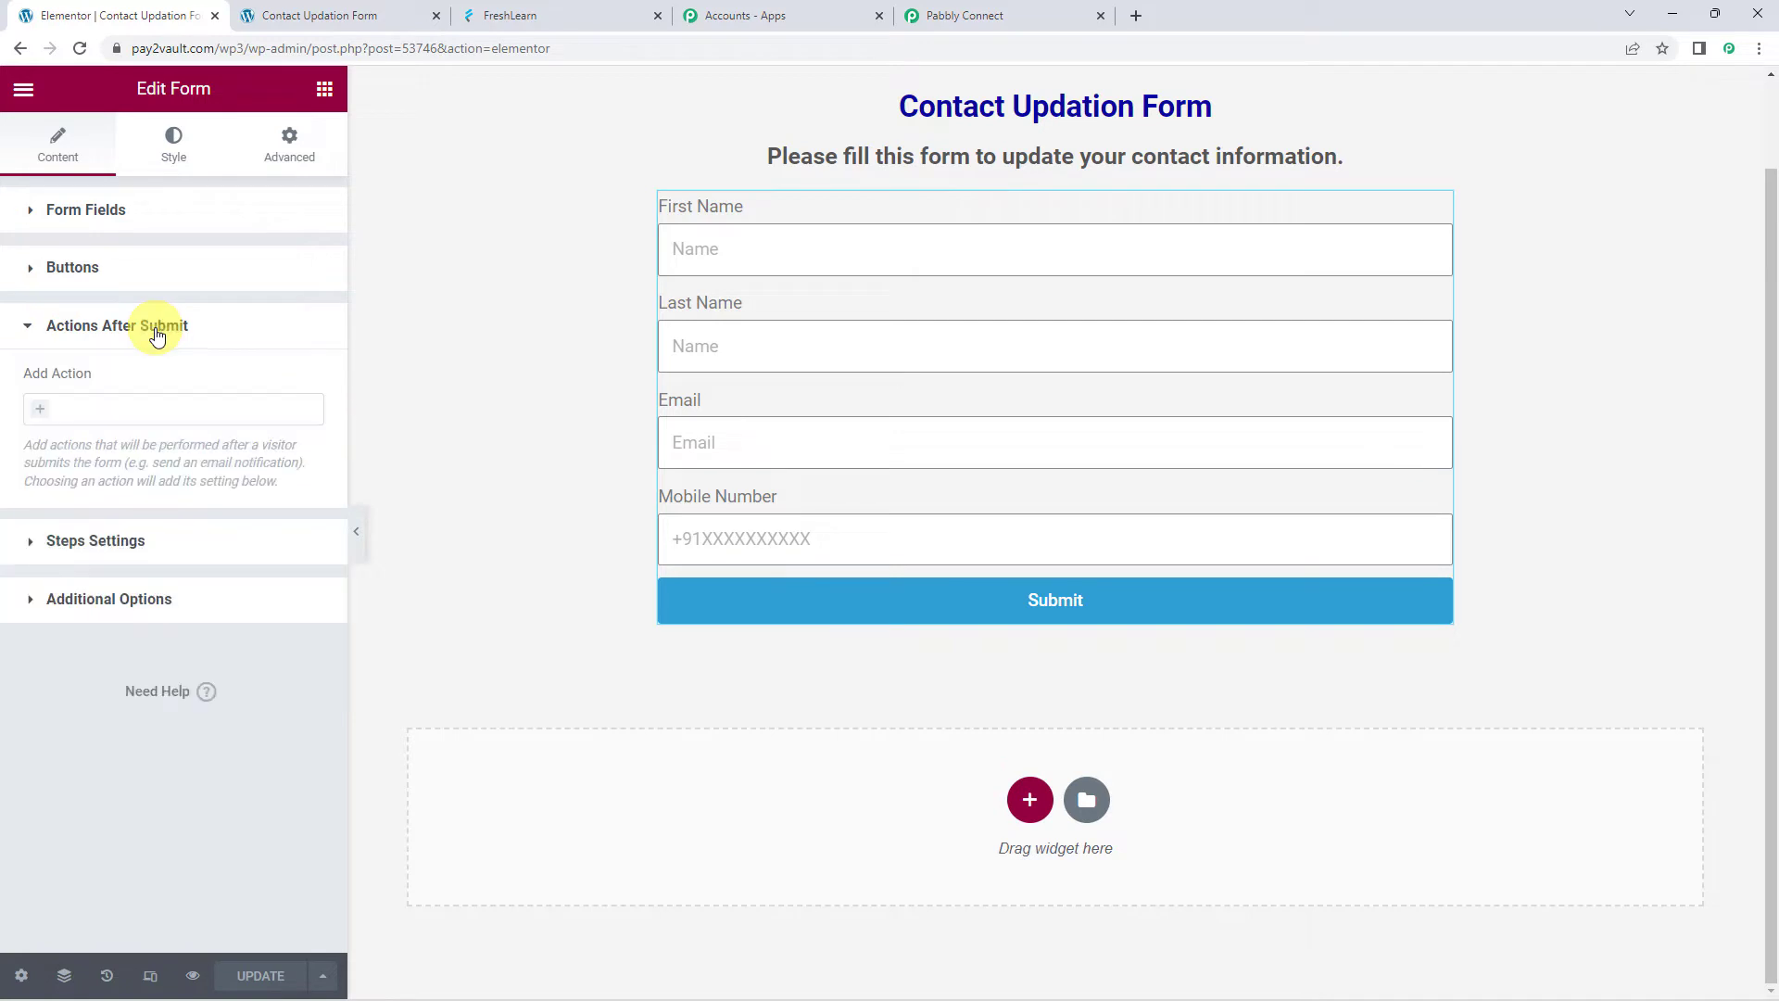
click(45, 414)
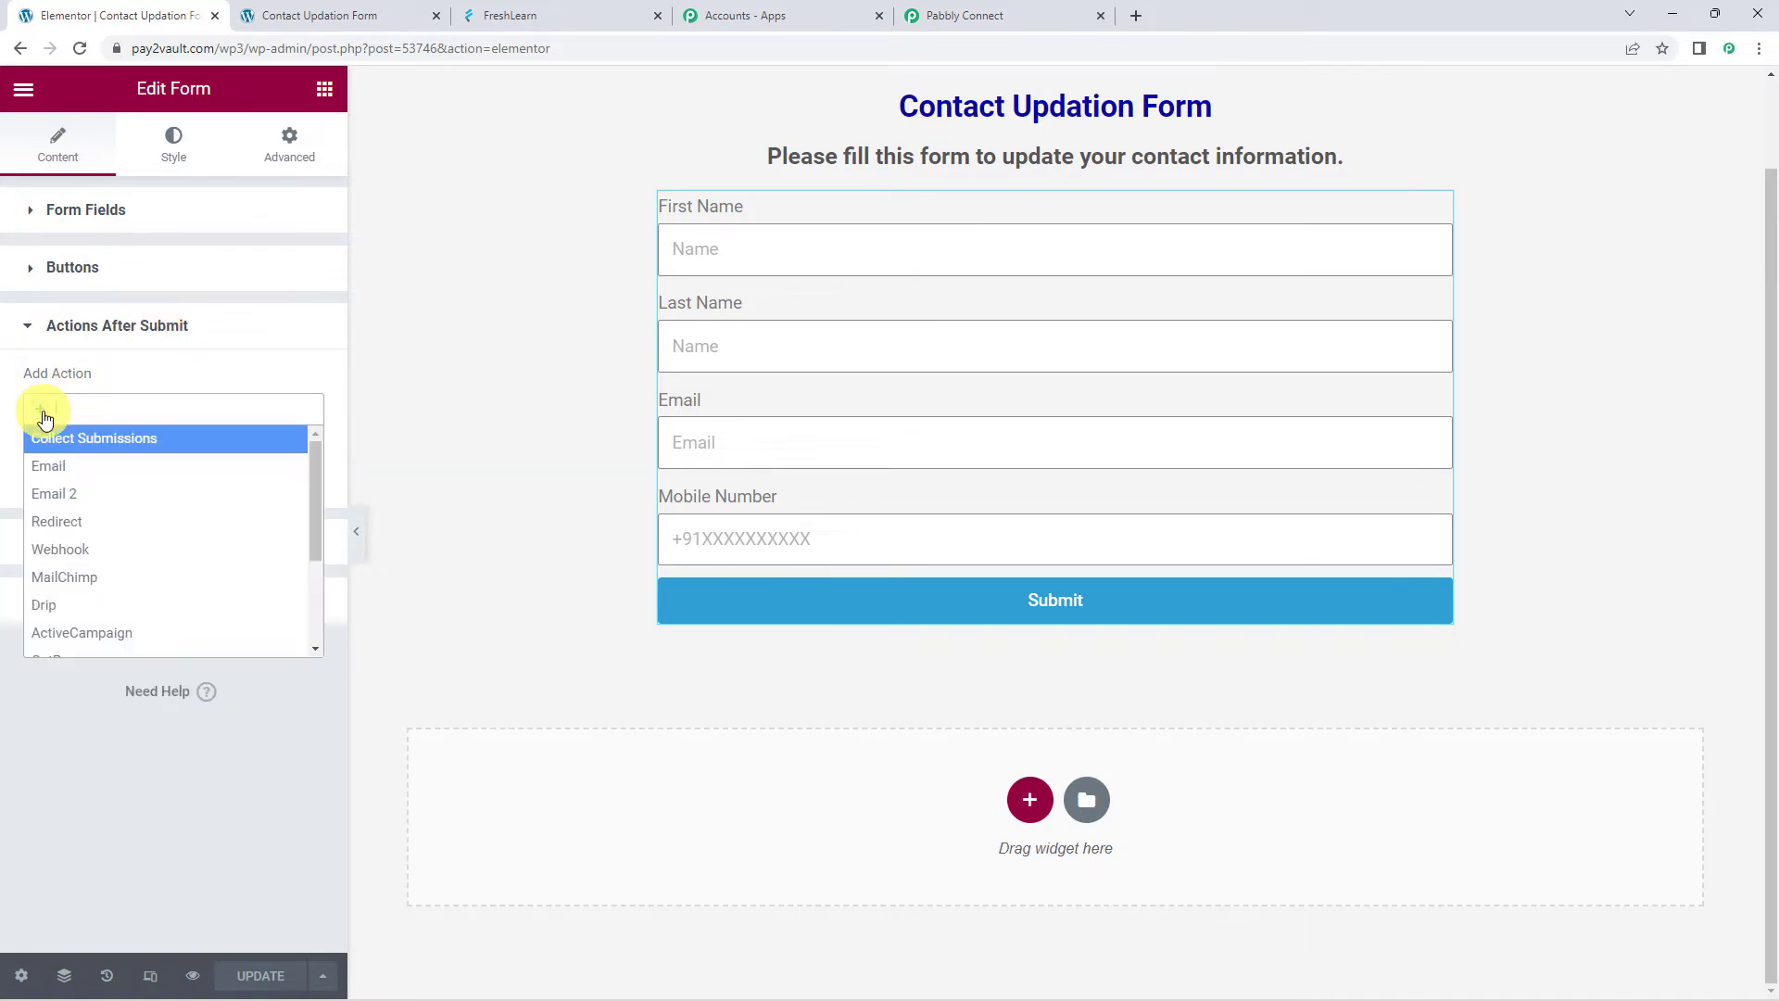
click(73, 549)
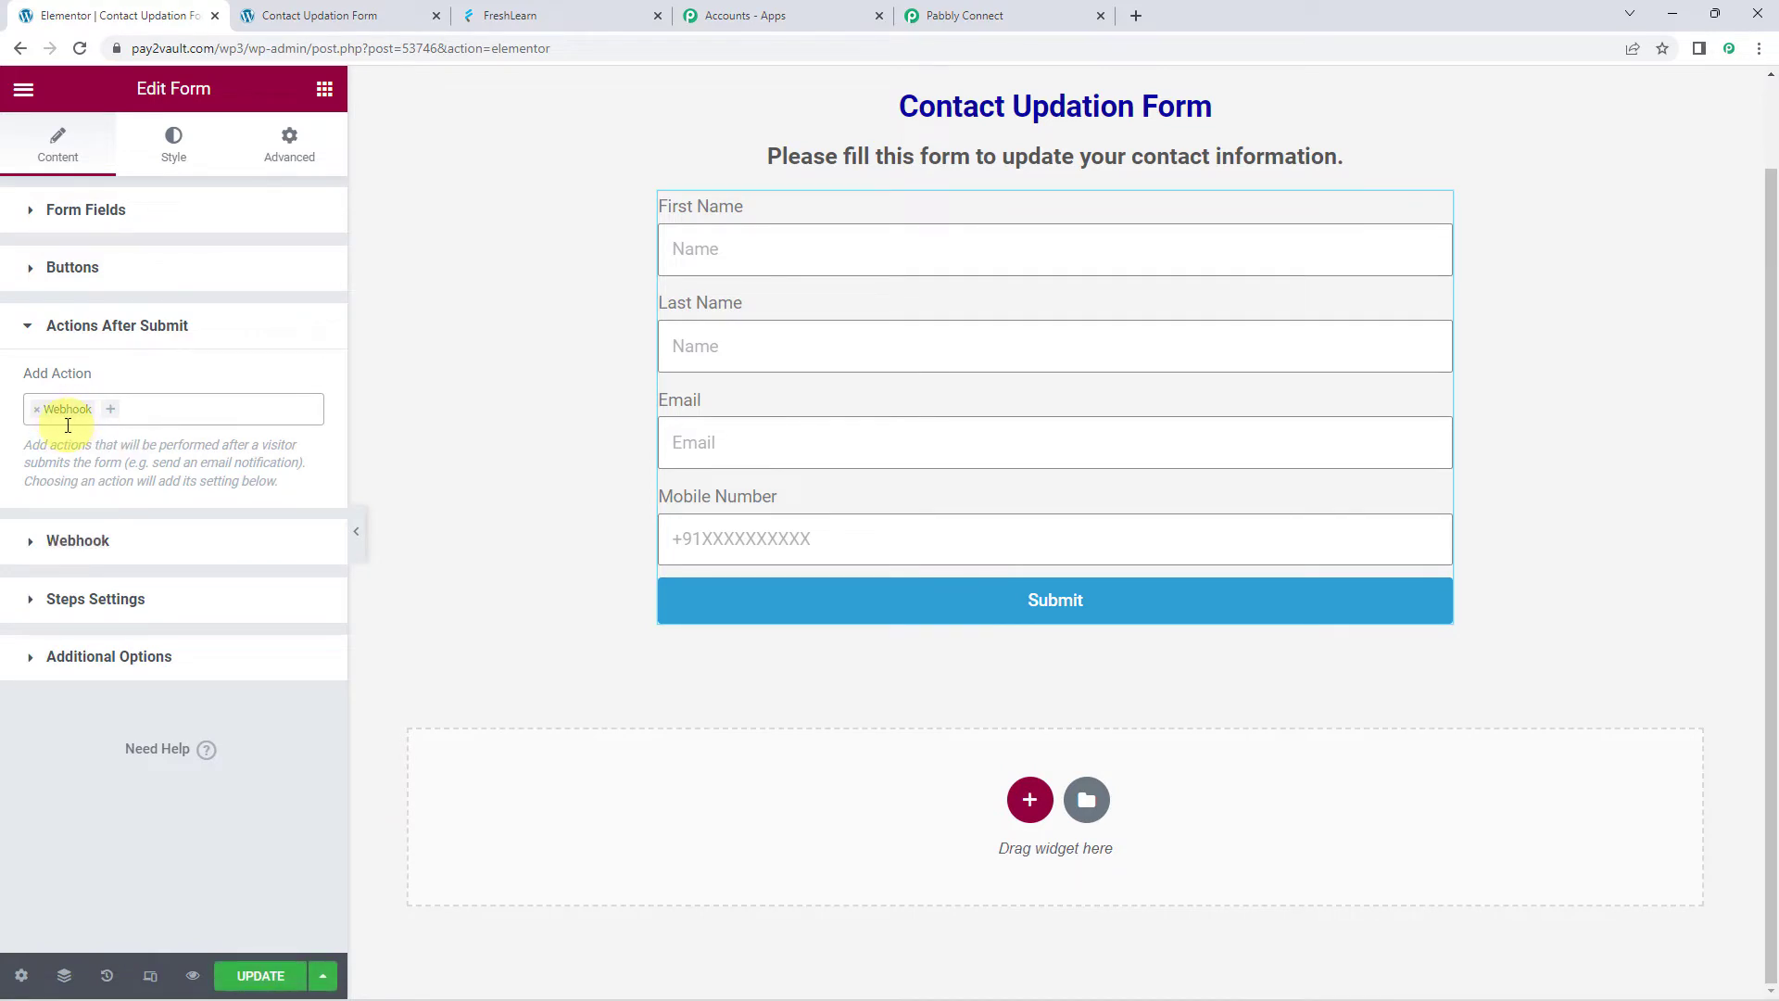
click(72, 548)
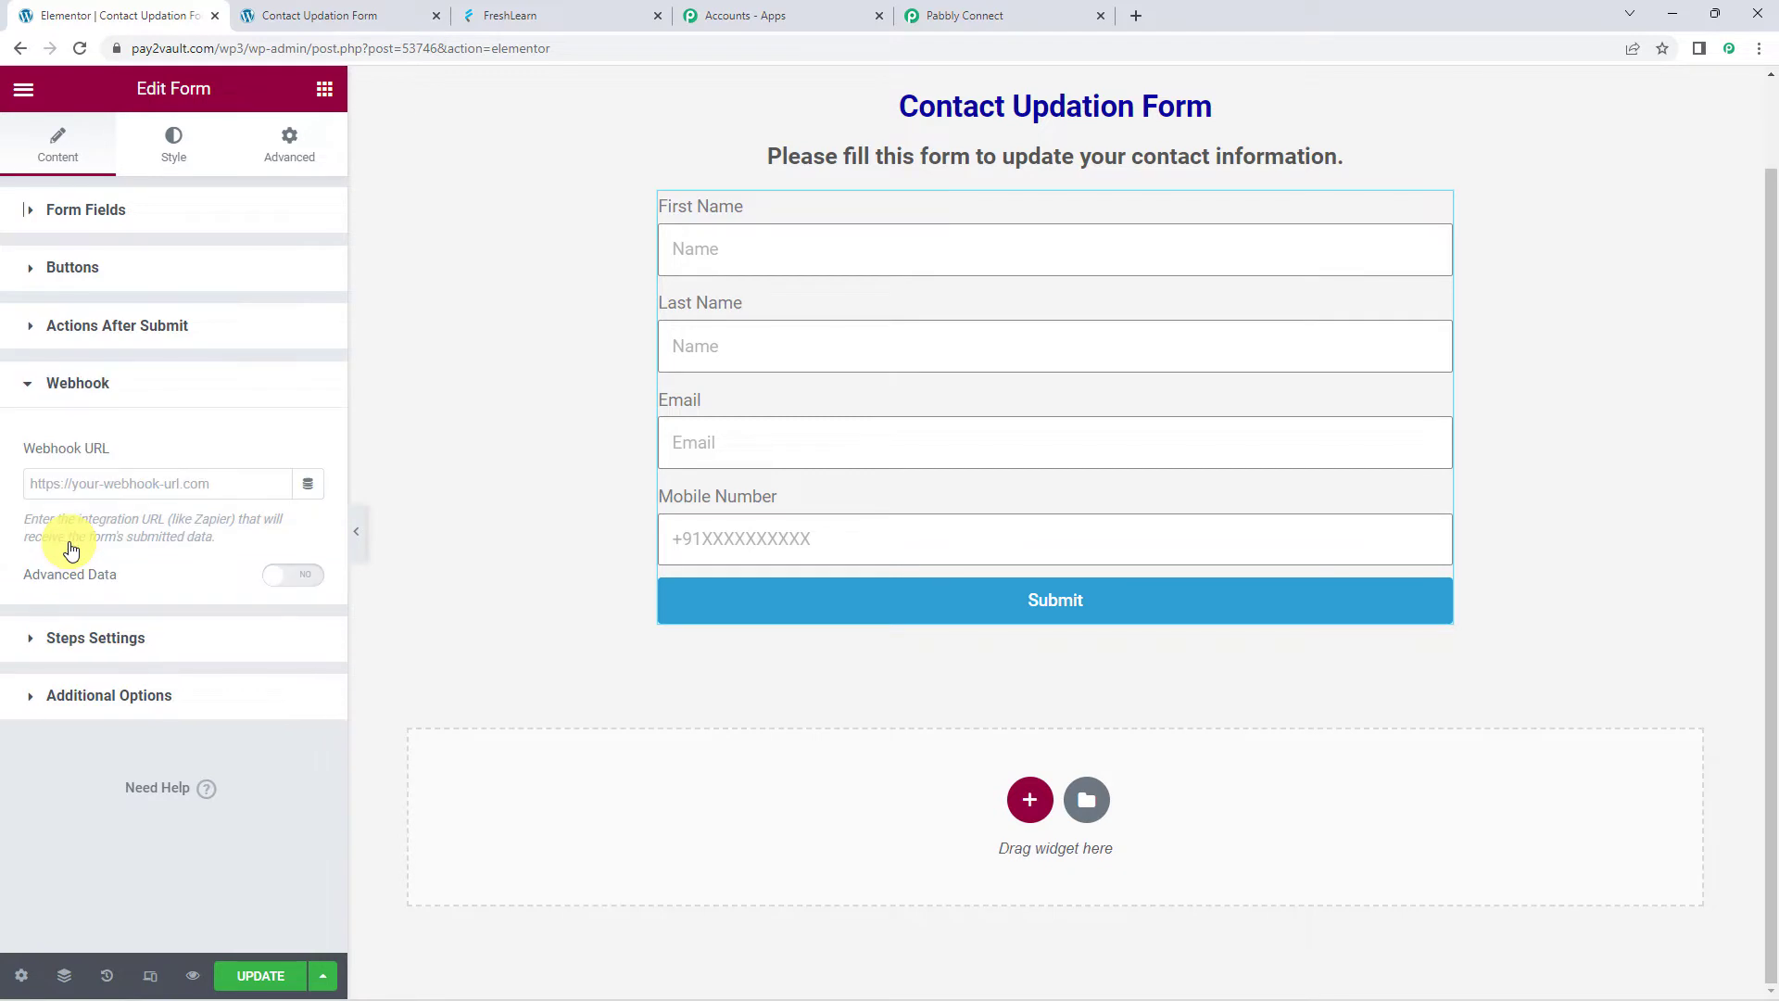
right_click(133, 485)
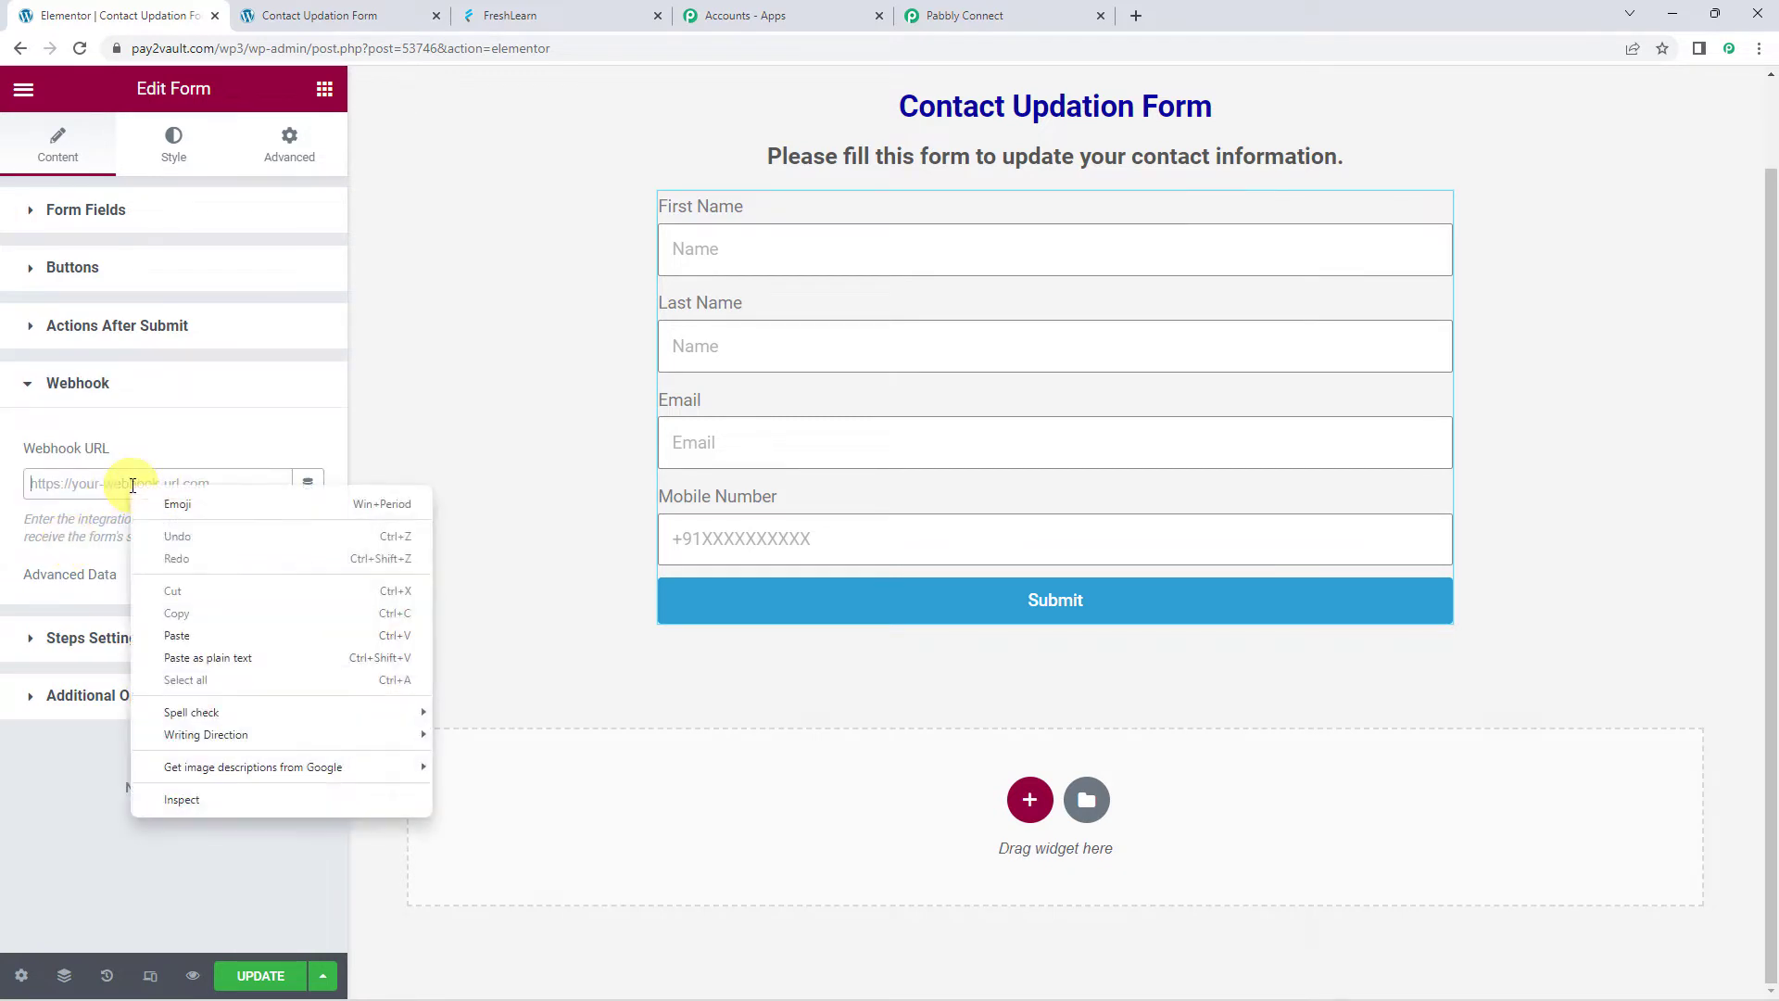
click(176, 635)
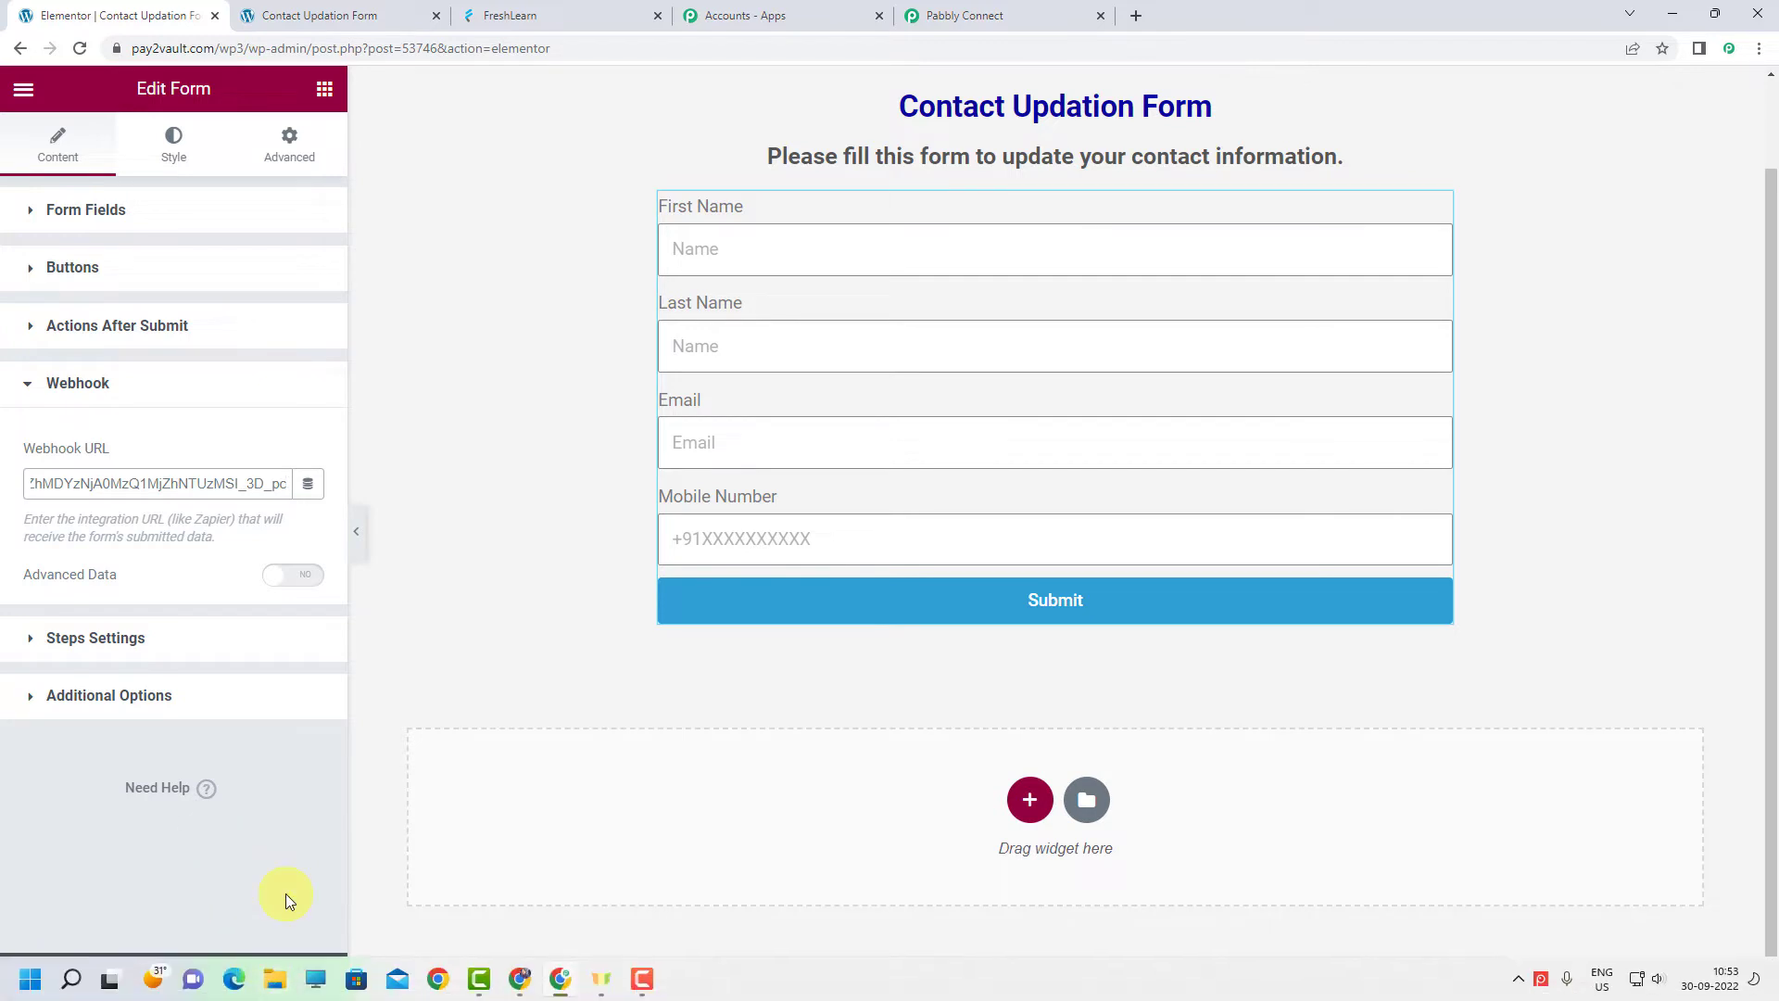
click(260, 976)
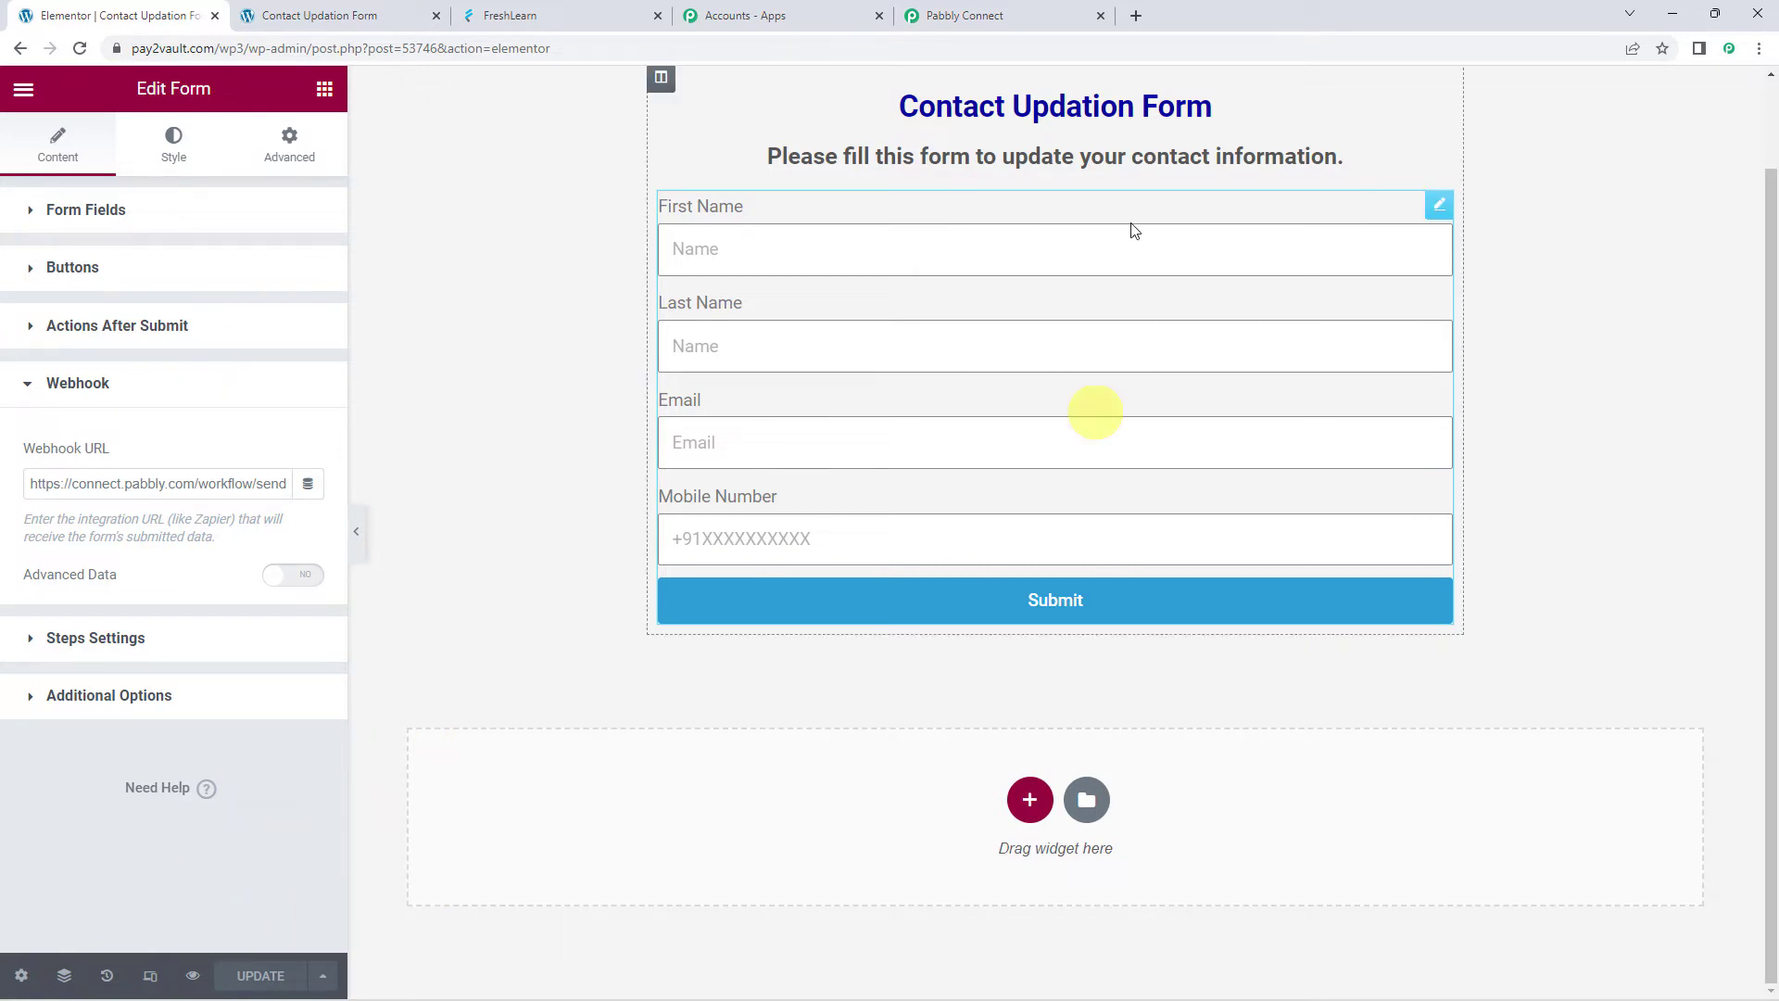
Go back to the Pabbly Connect trigger, which awaits a test form submission
click(998, 13)
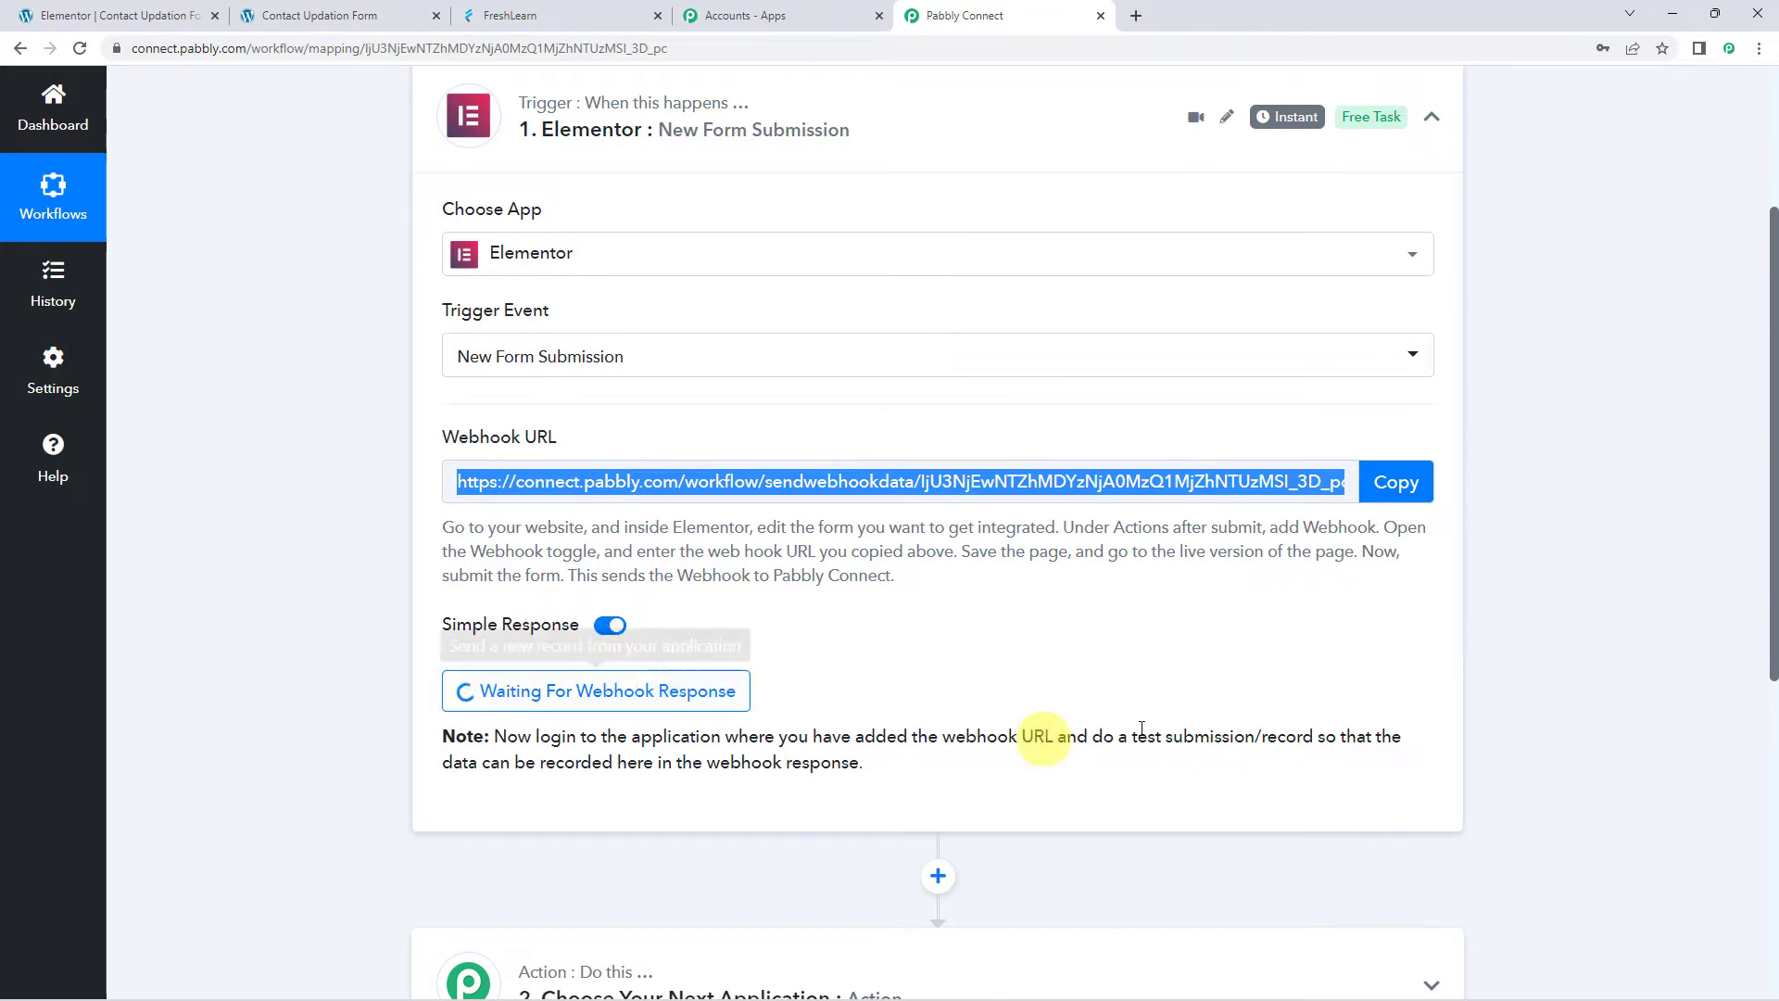
drag(1080, 738, 1384, 738)
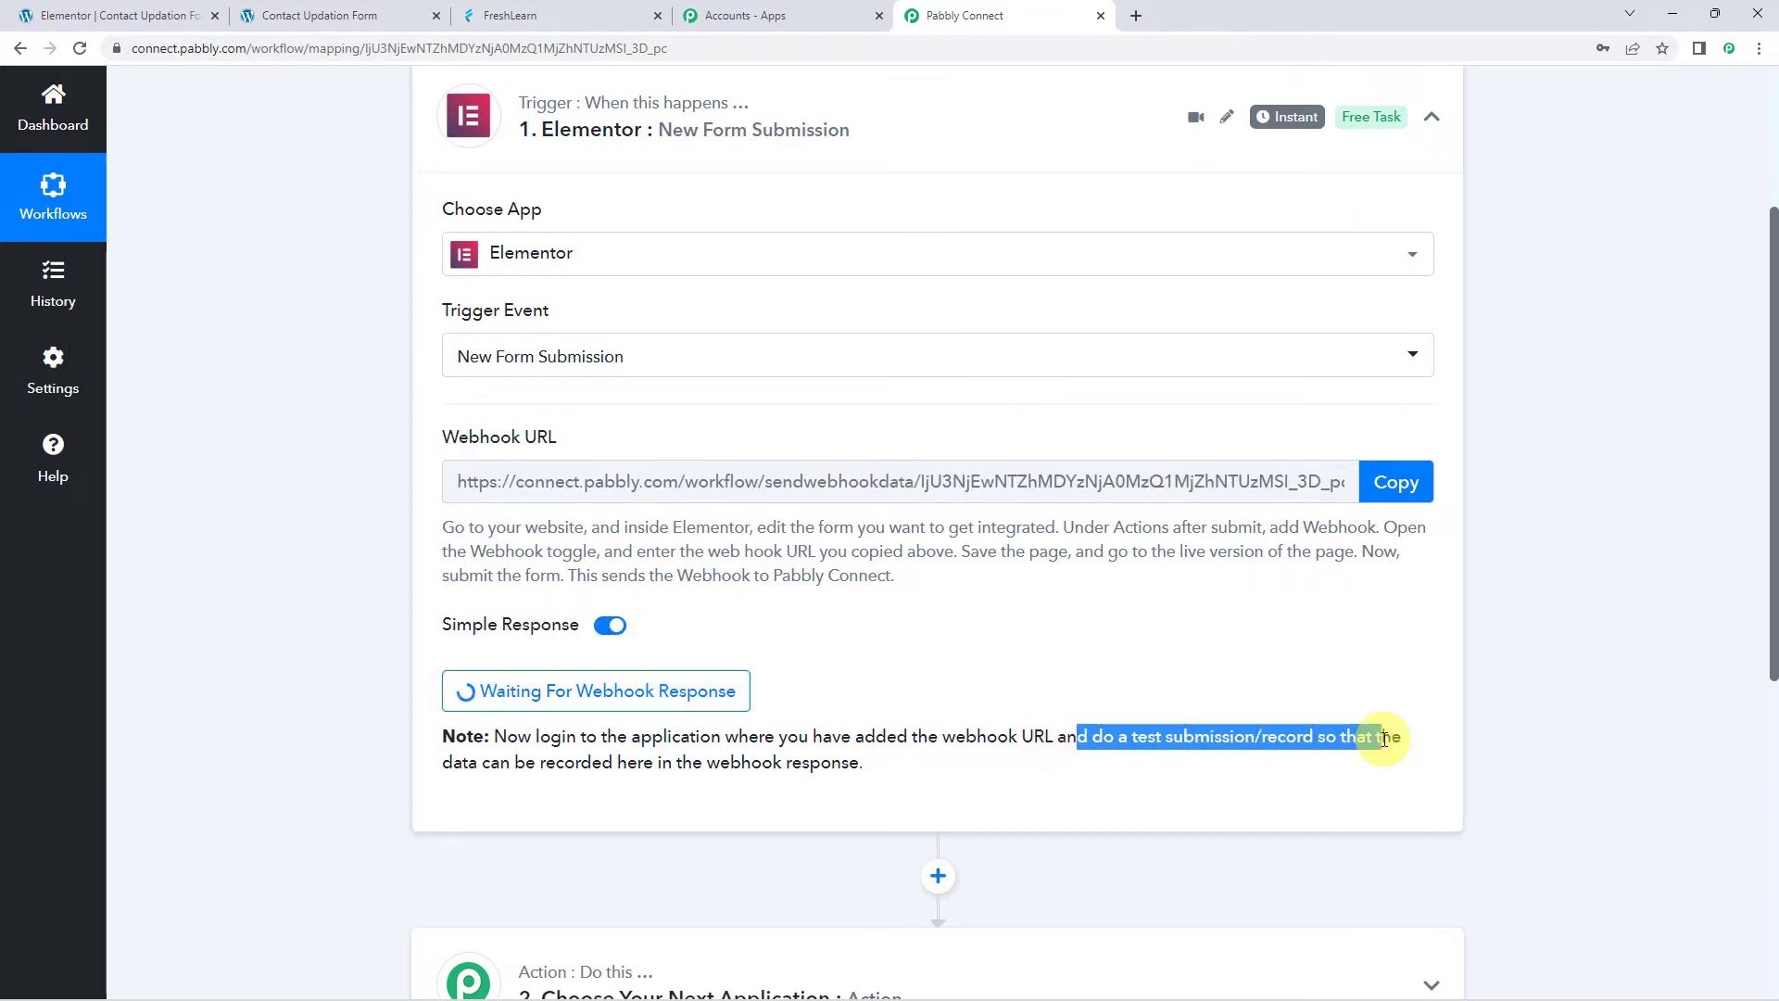
click(331, 678)
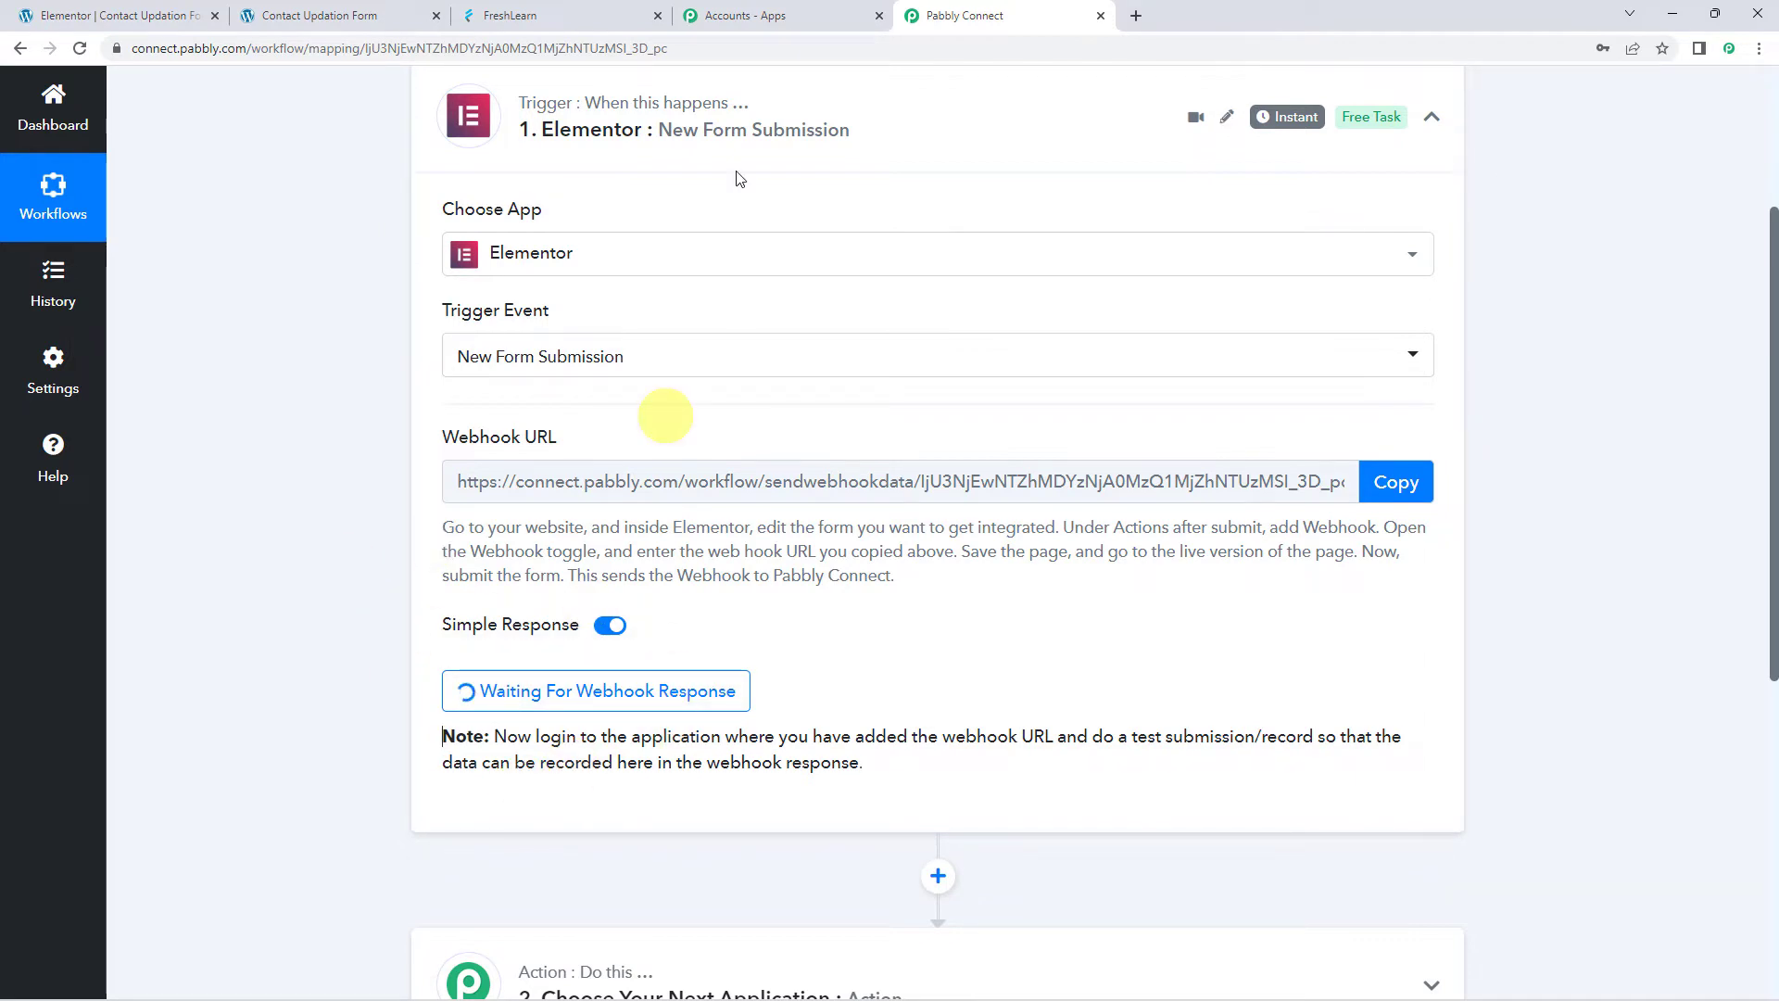
Check FreshLearn's Members list, then bring up the live Contact Updation Form
click(552, 17)
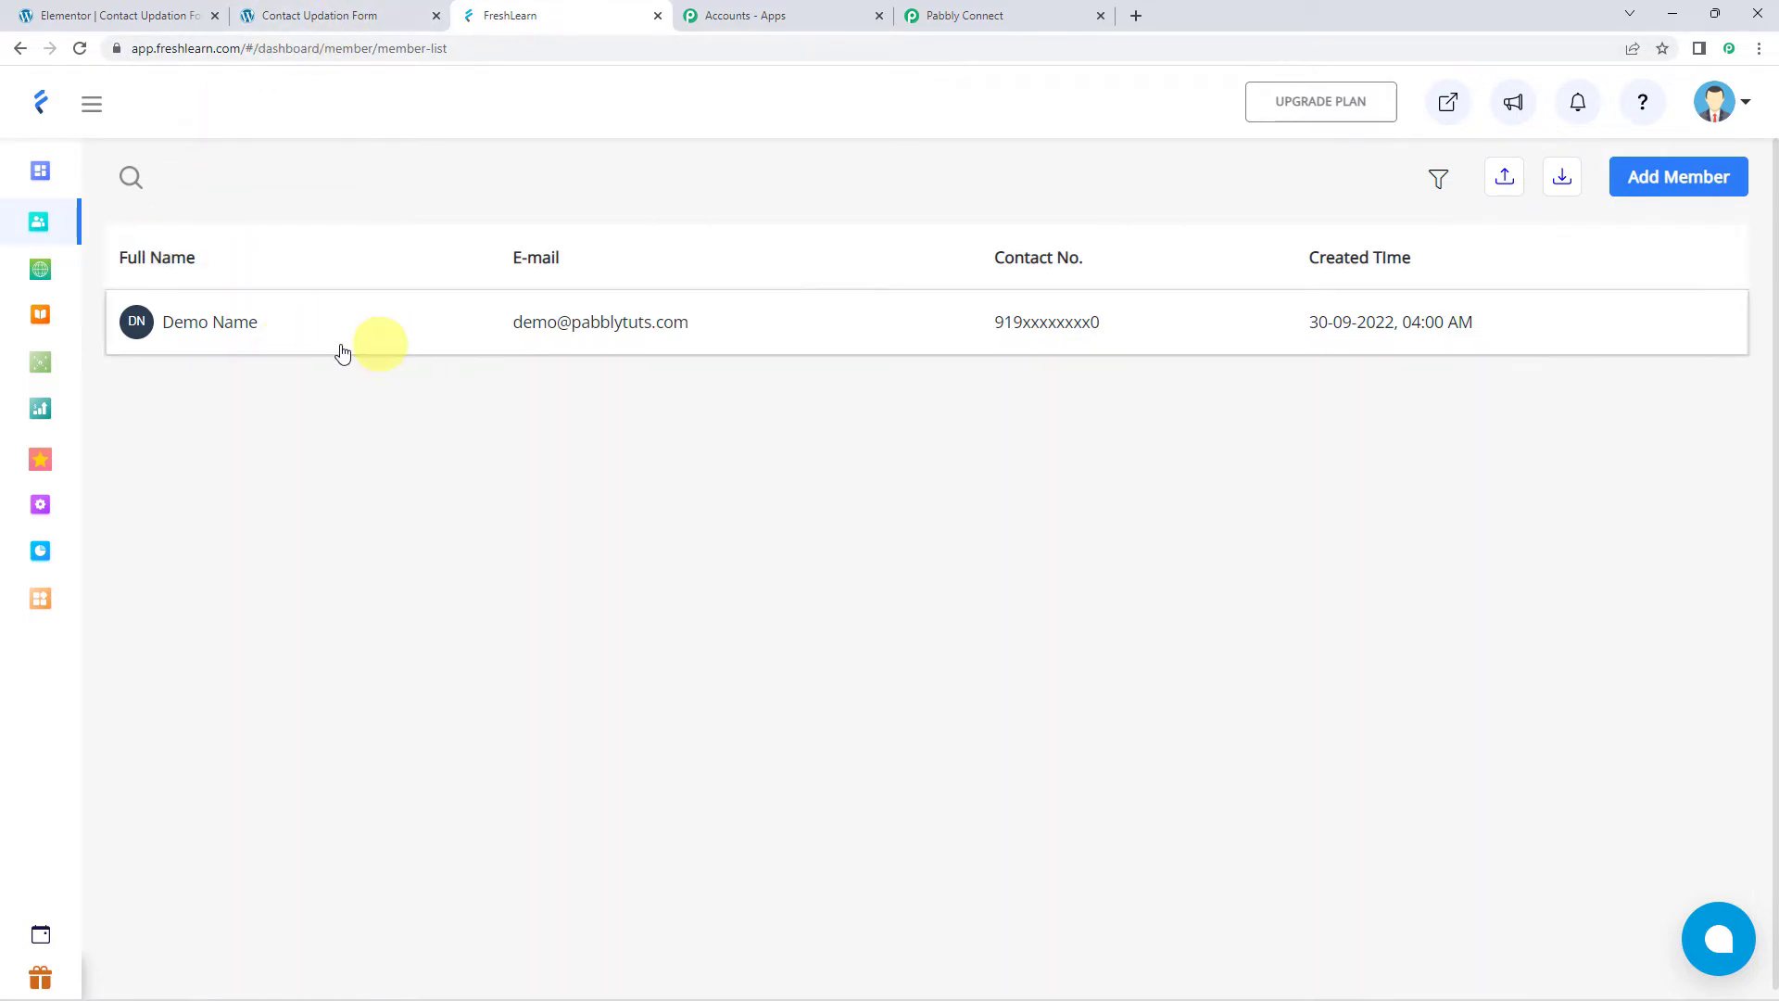
click(308, 17)
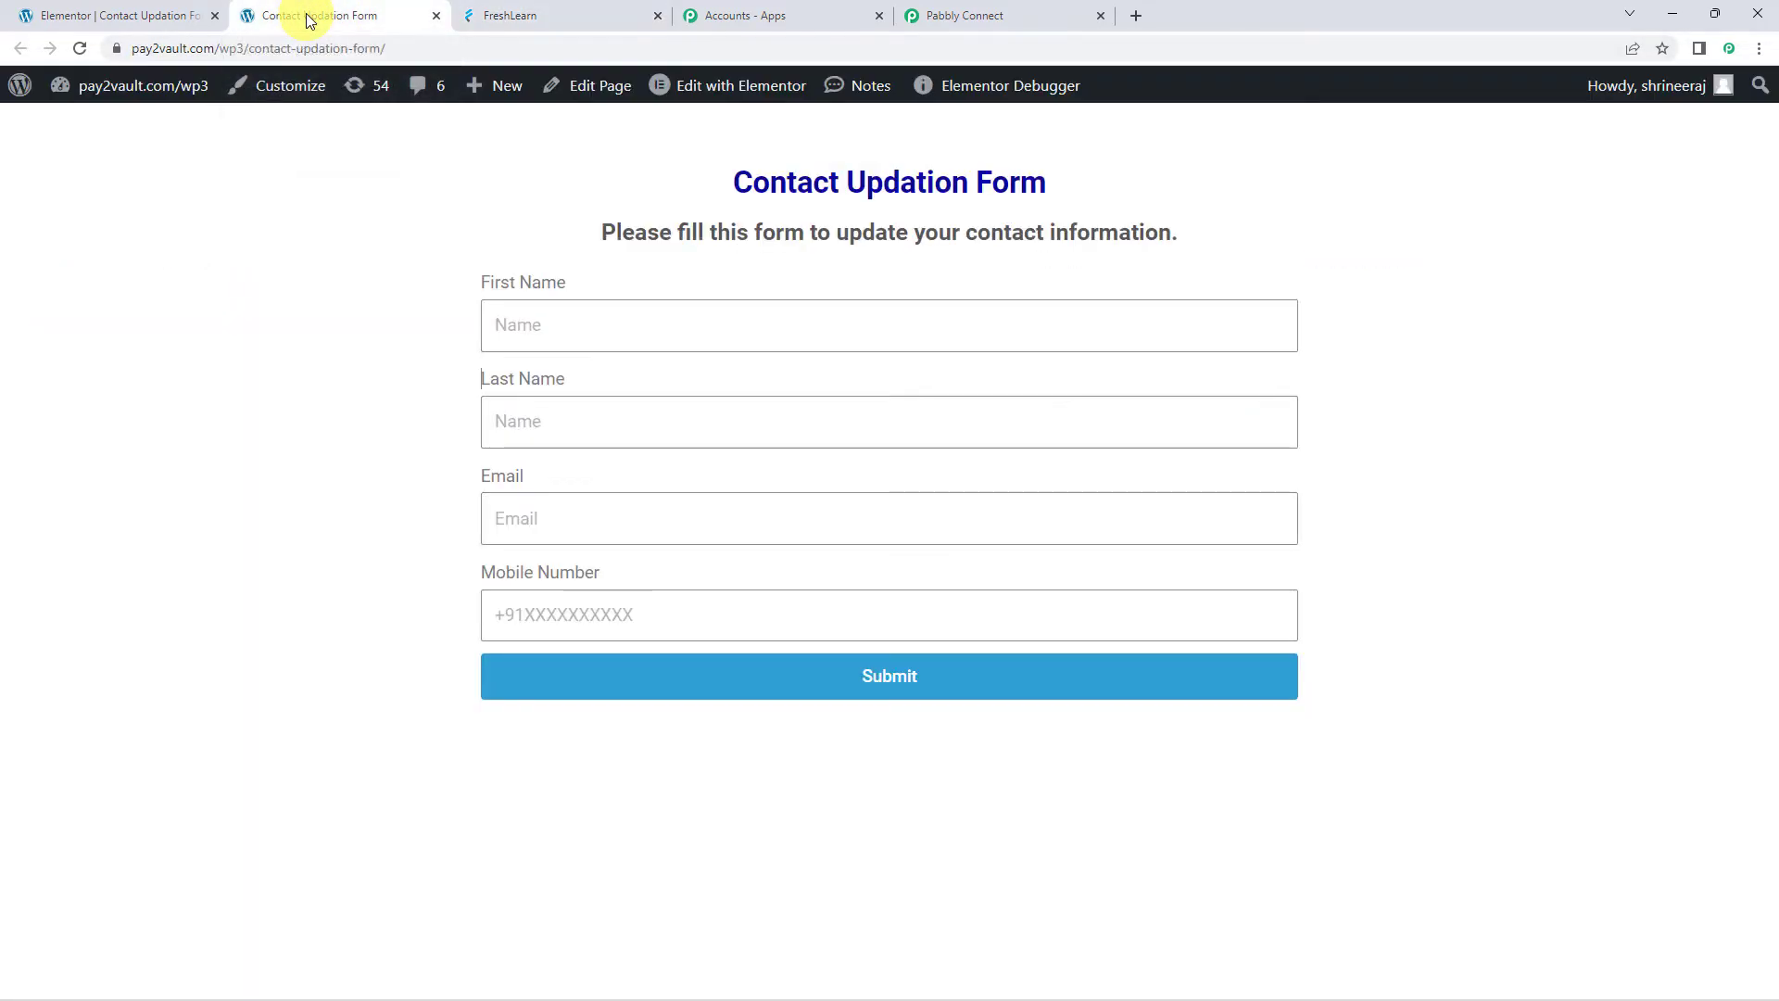
Fill the form with a demo contact's first and last name, email and mobile number, then submit
click(531, 309)
text(De)
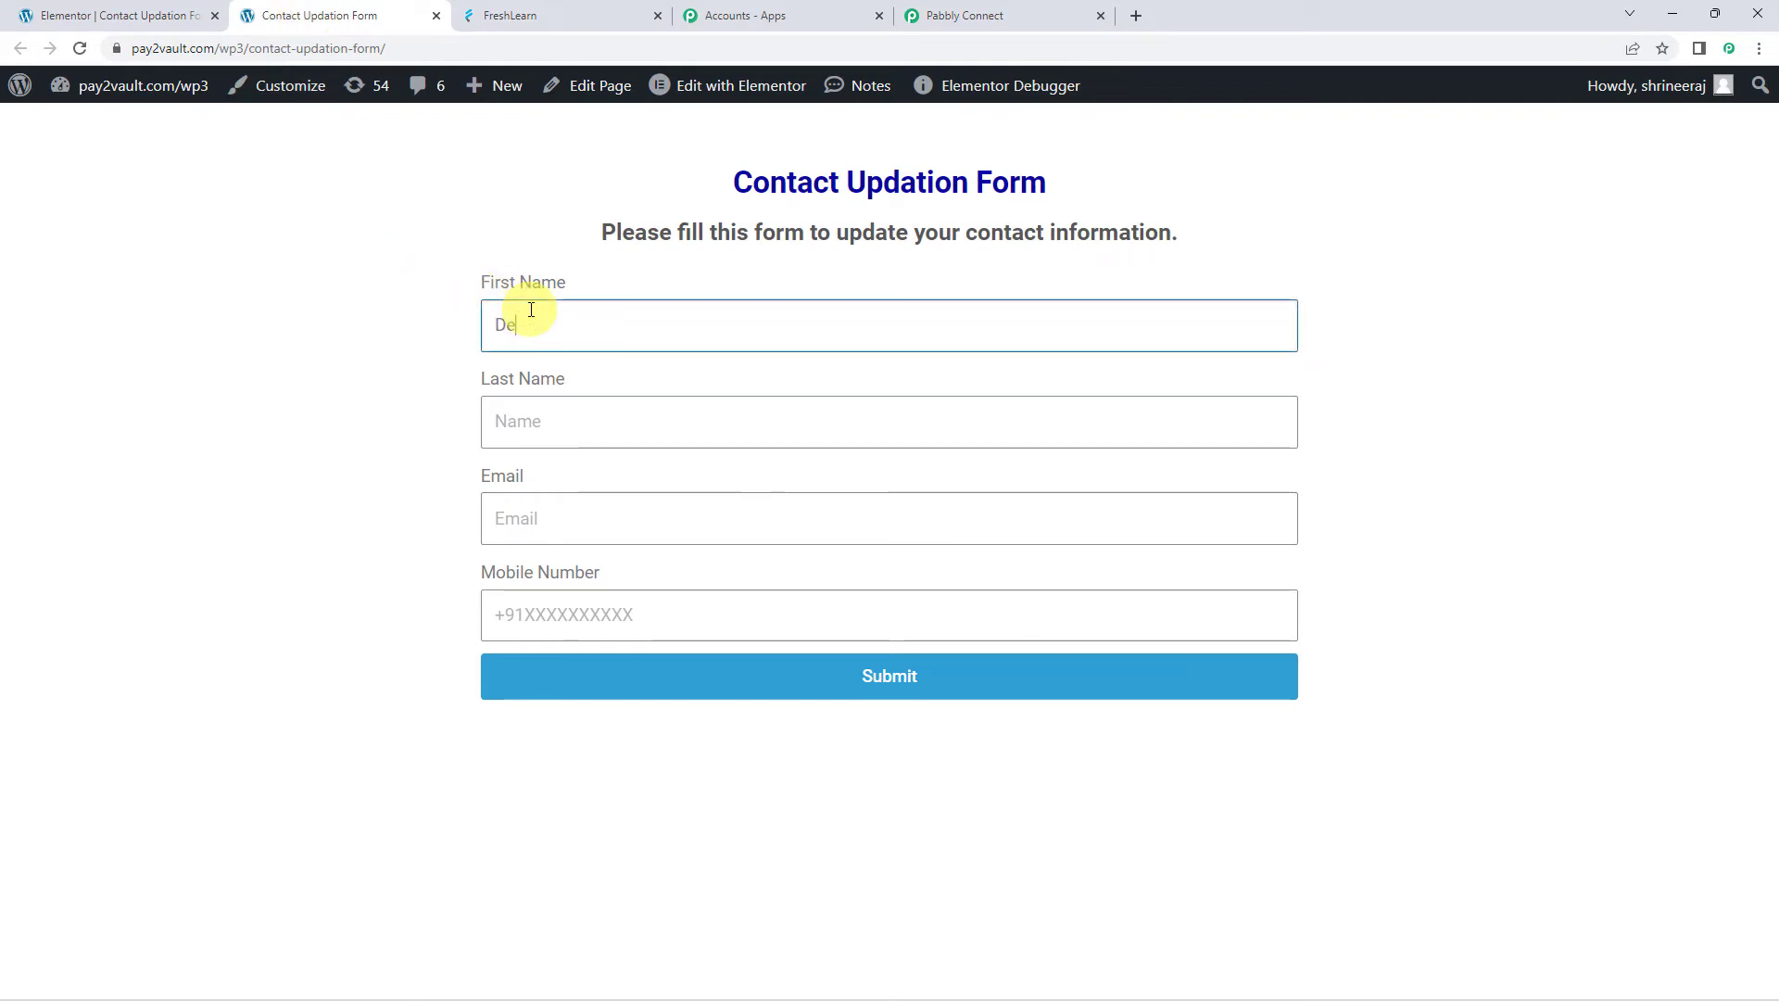
text(moUser)
key(Tab)
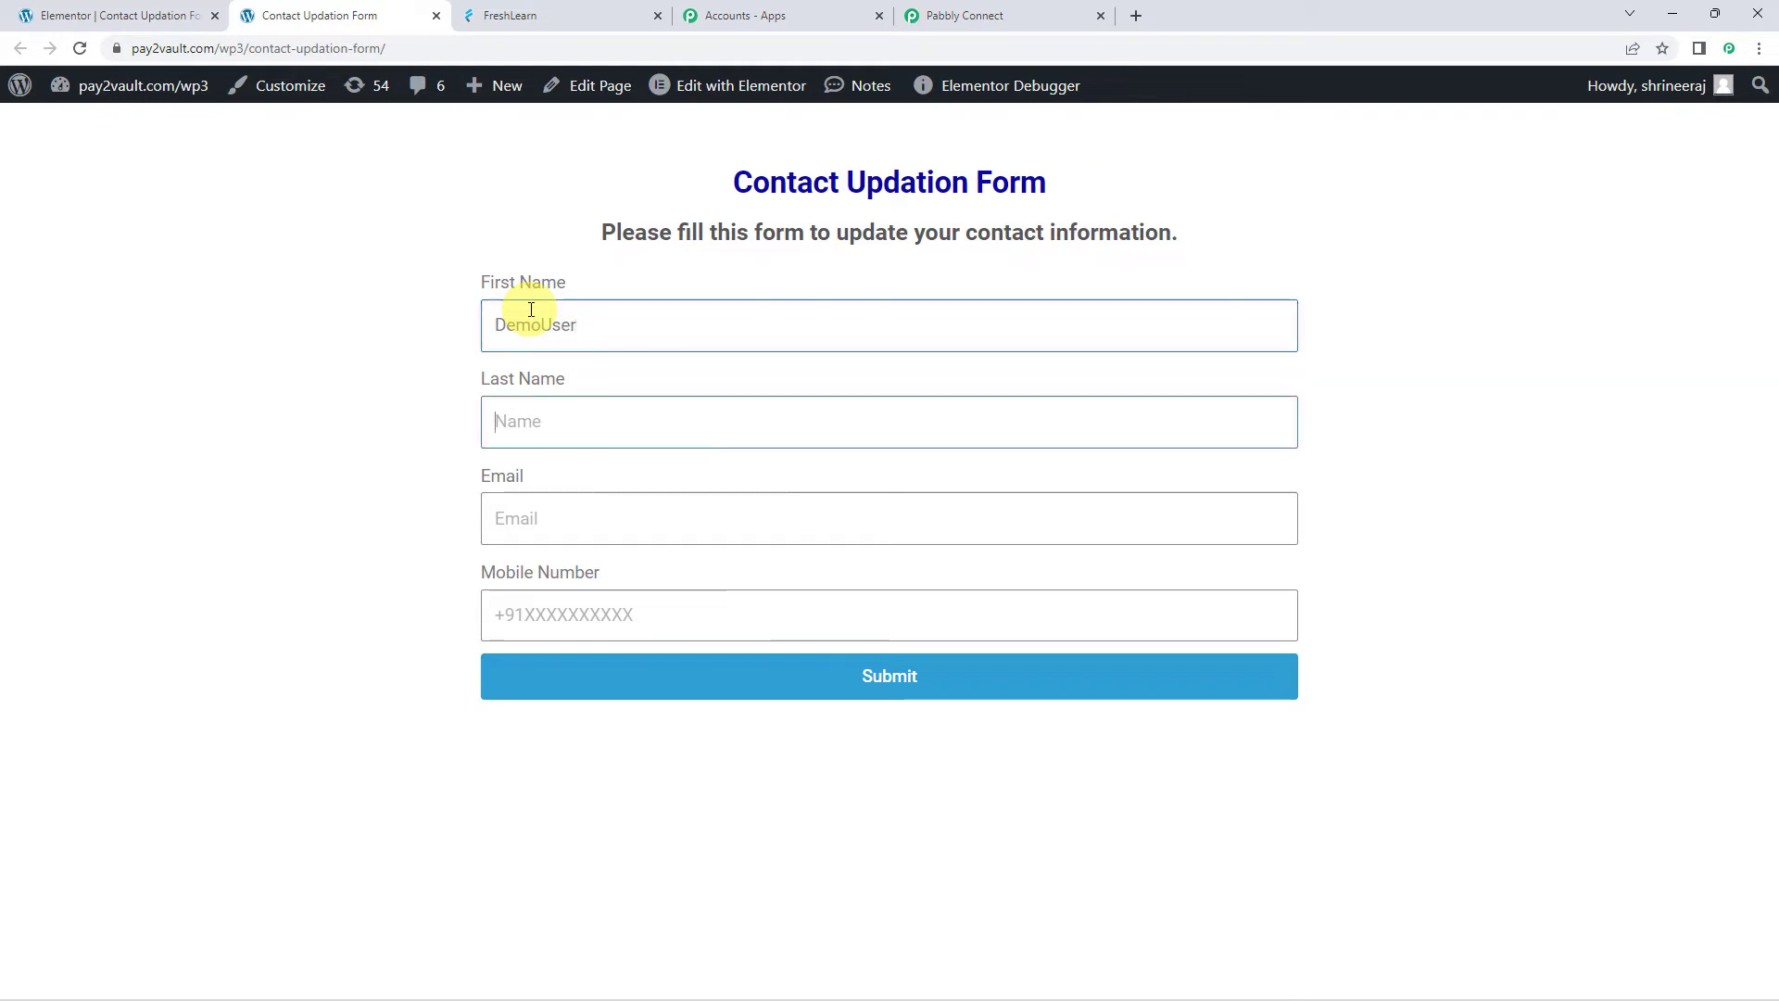
text(Custp)
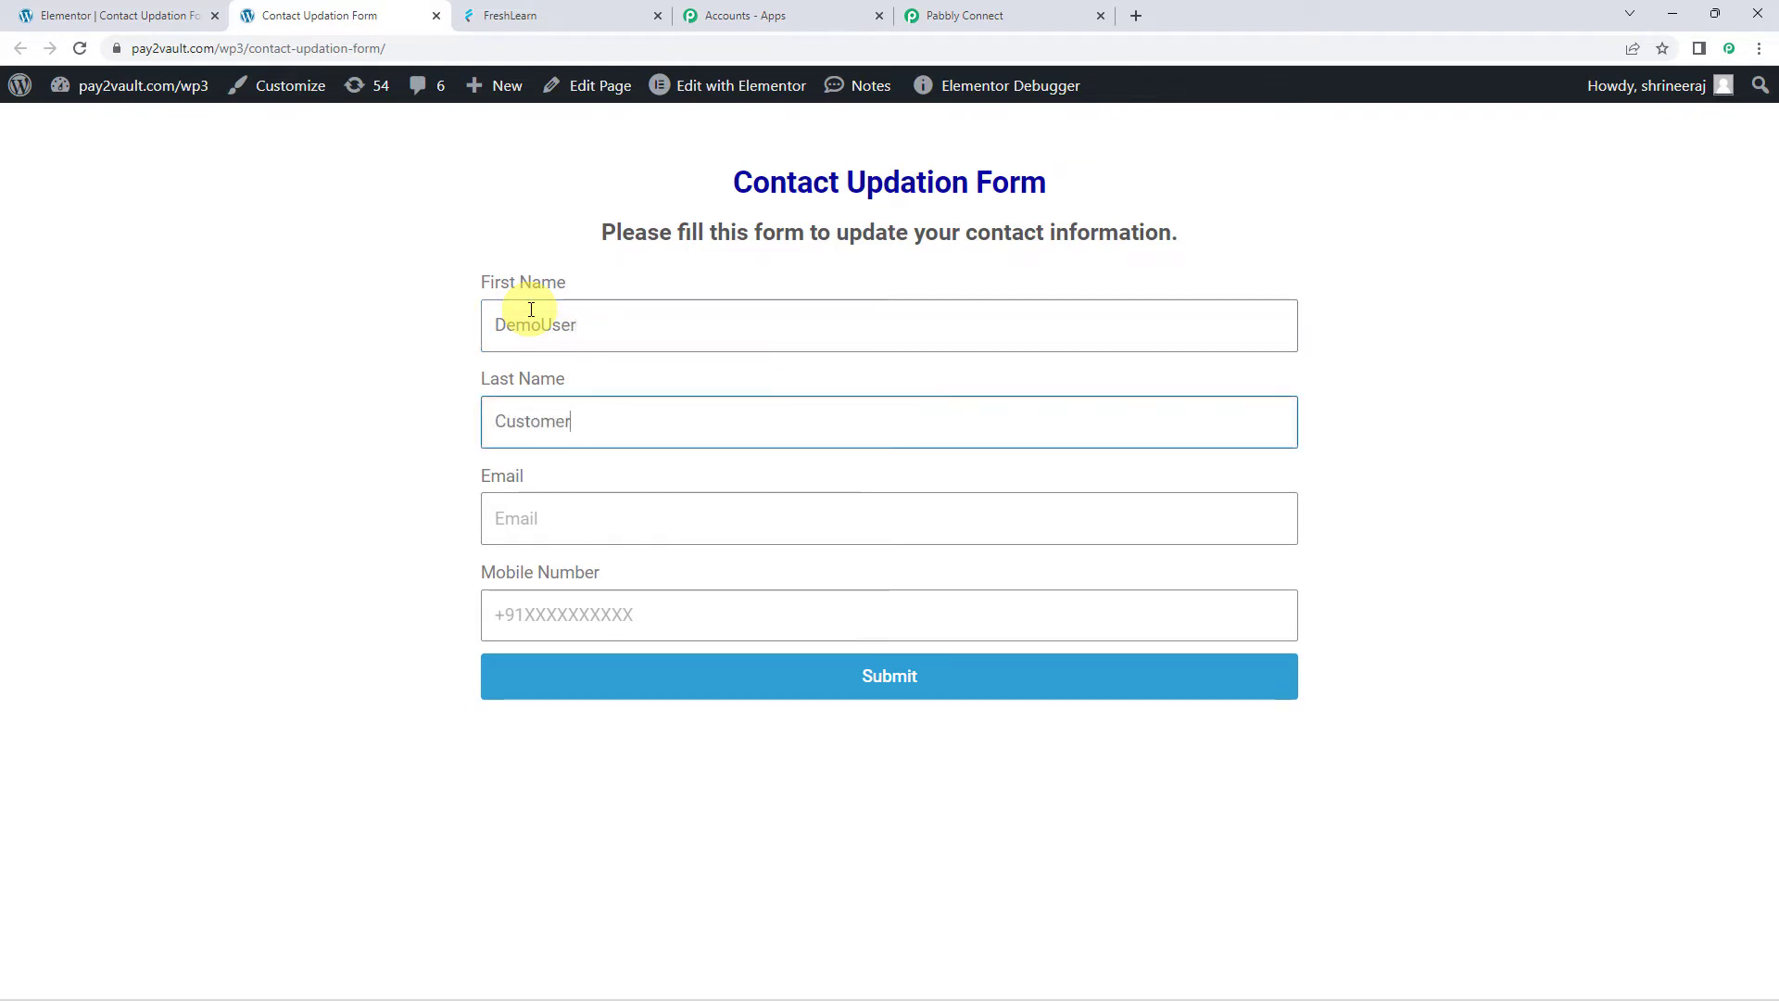
text(mer)
key(Tab)
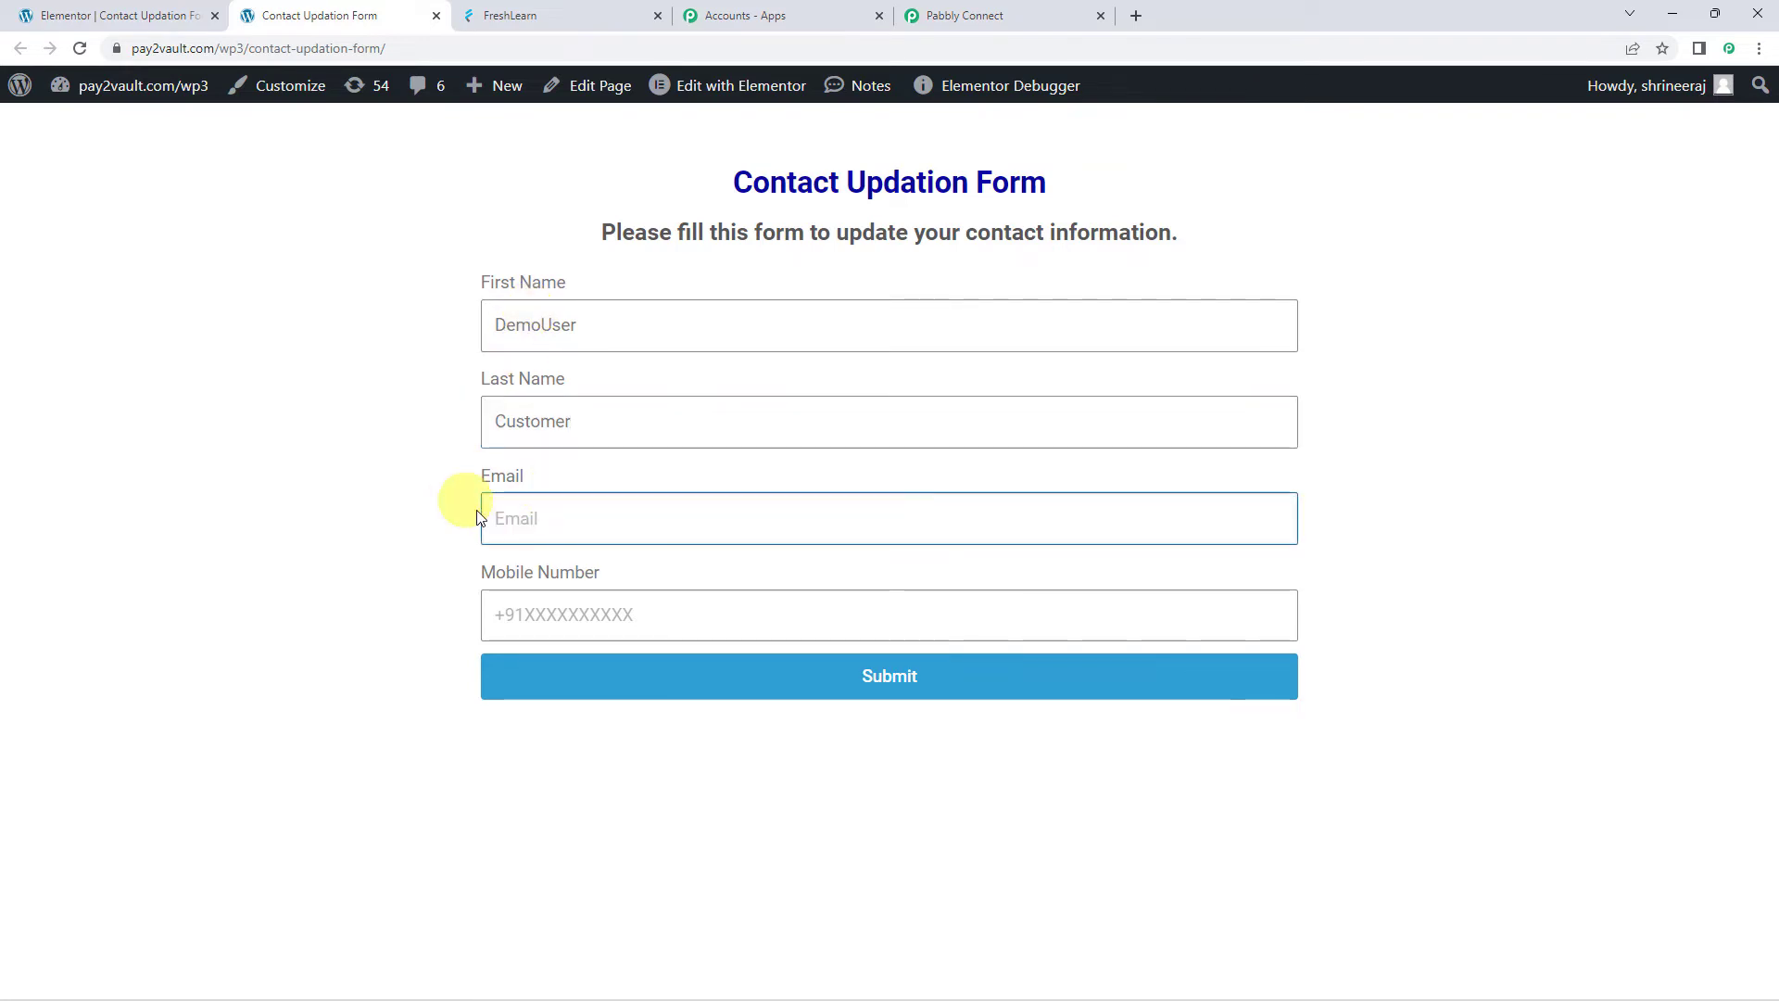
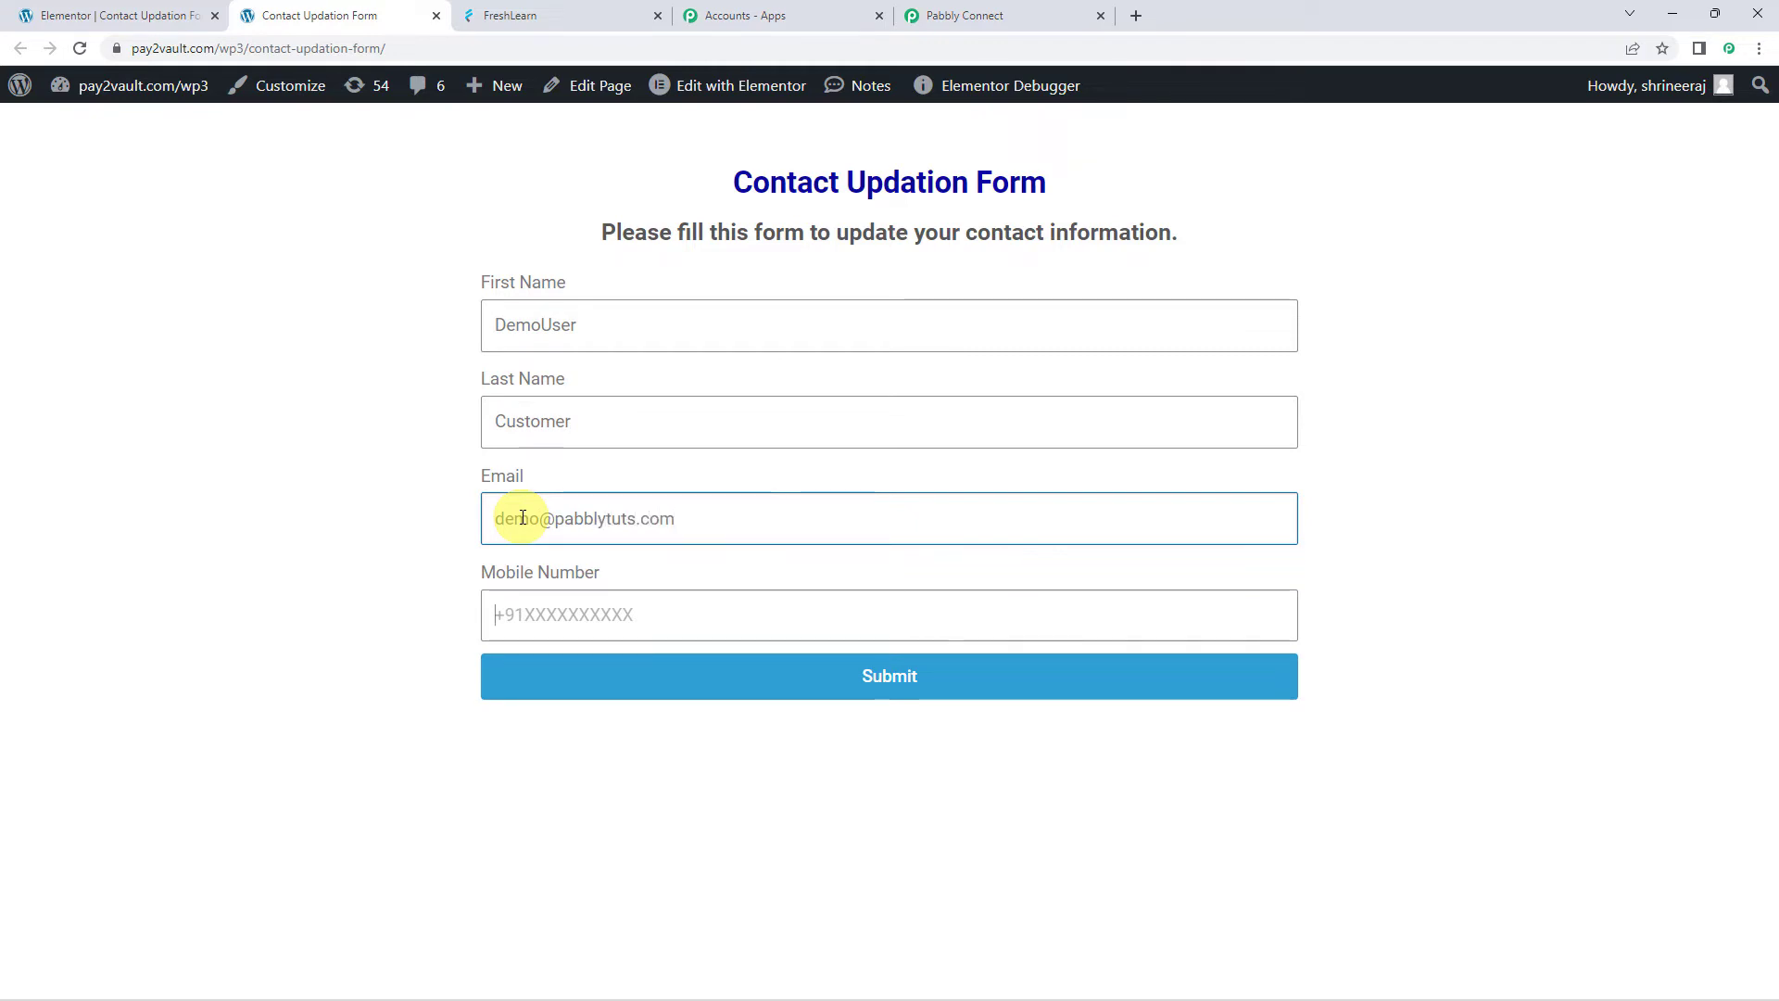
key(Tab)
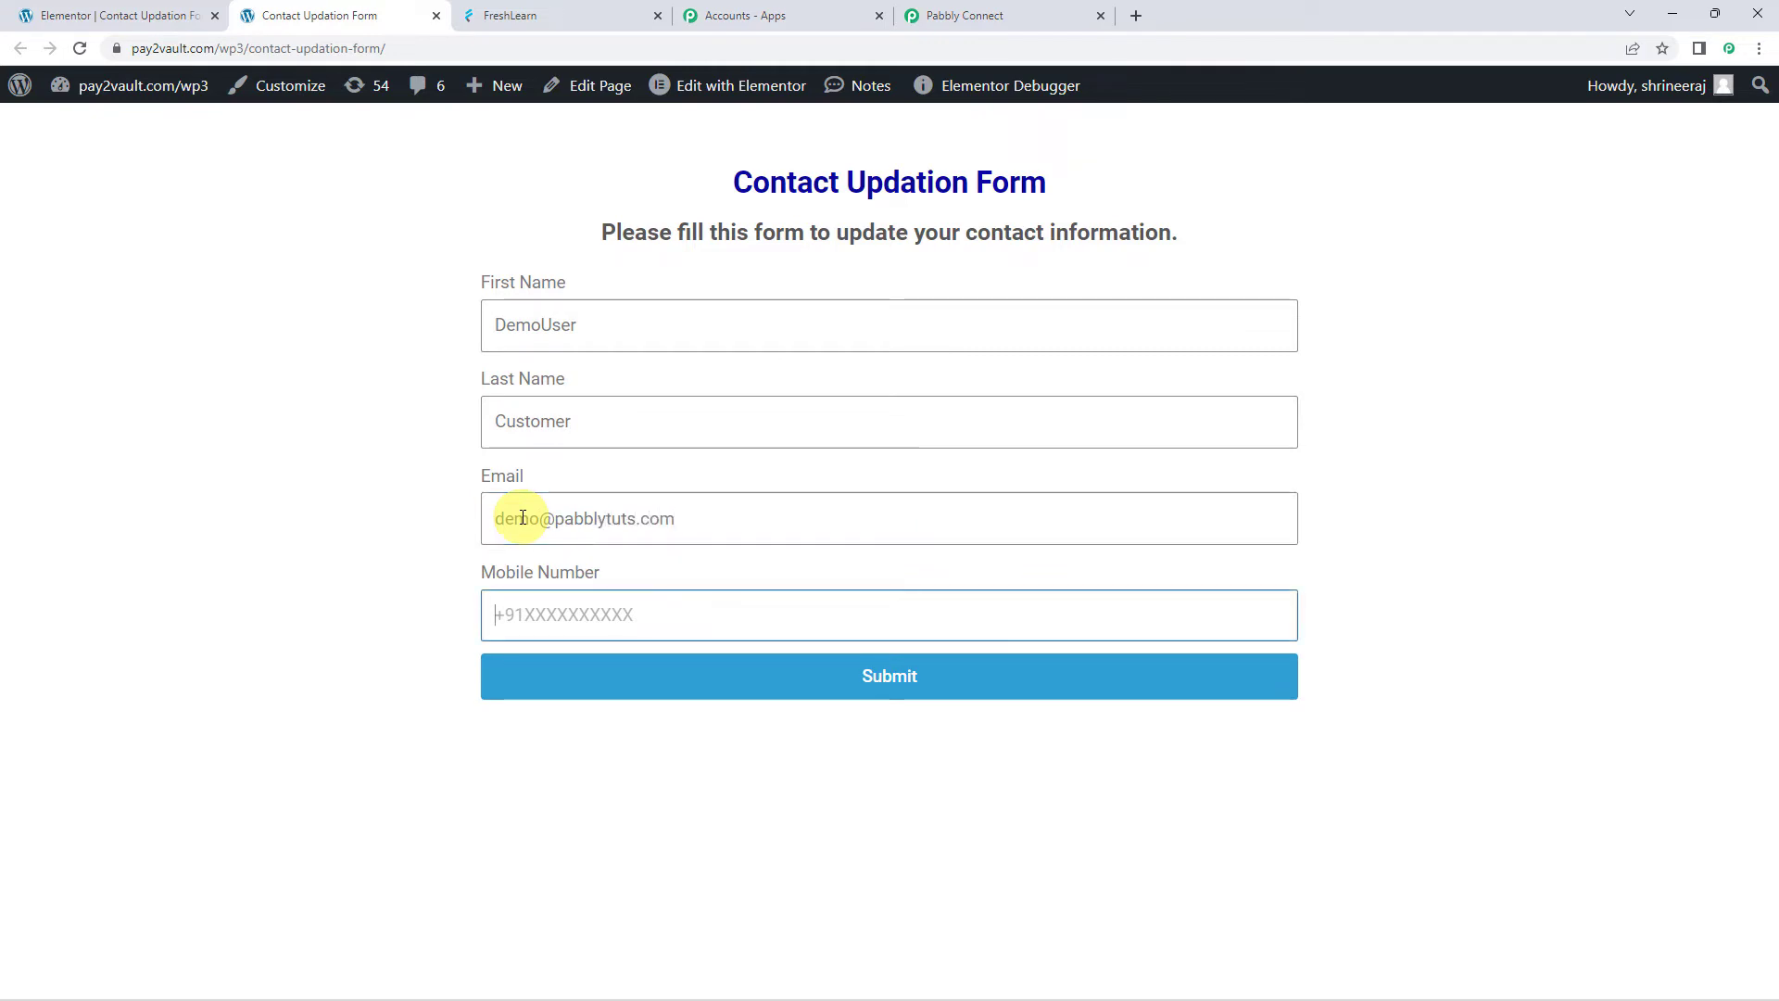
text(+91932xxxxxx2)
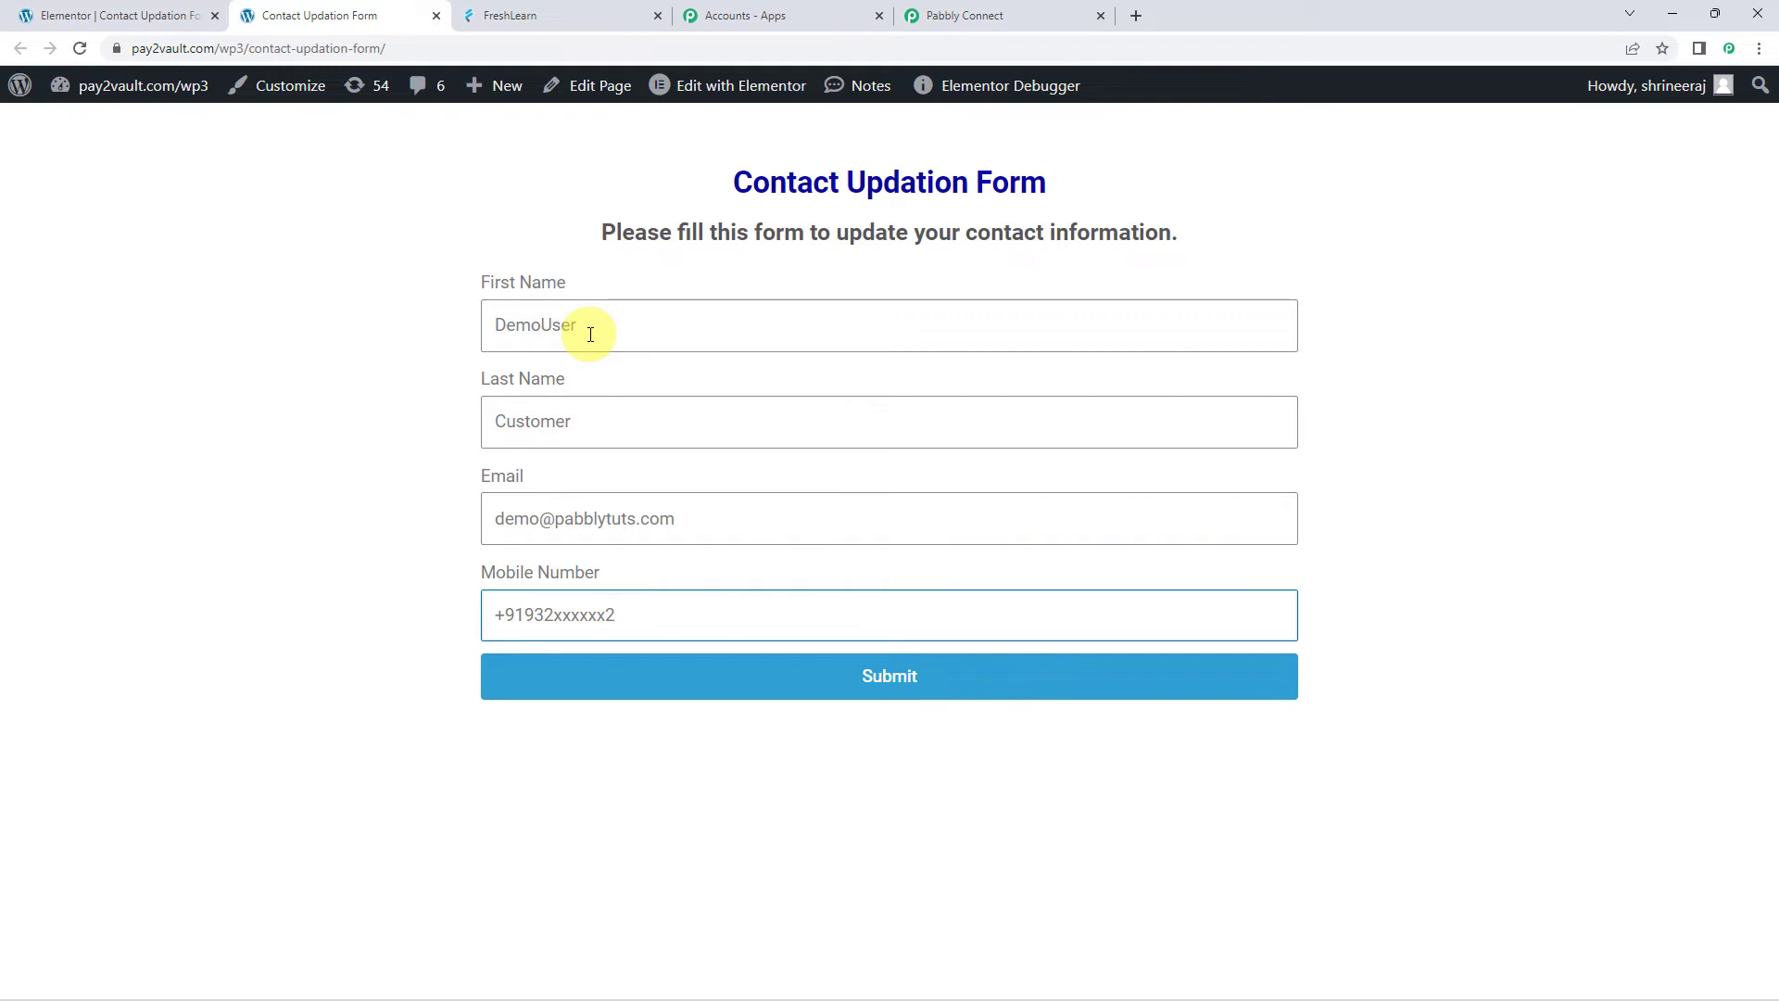
click(846, 682)
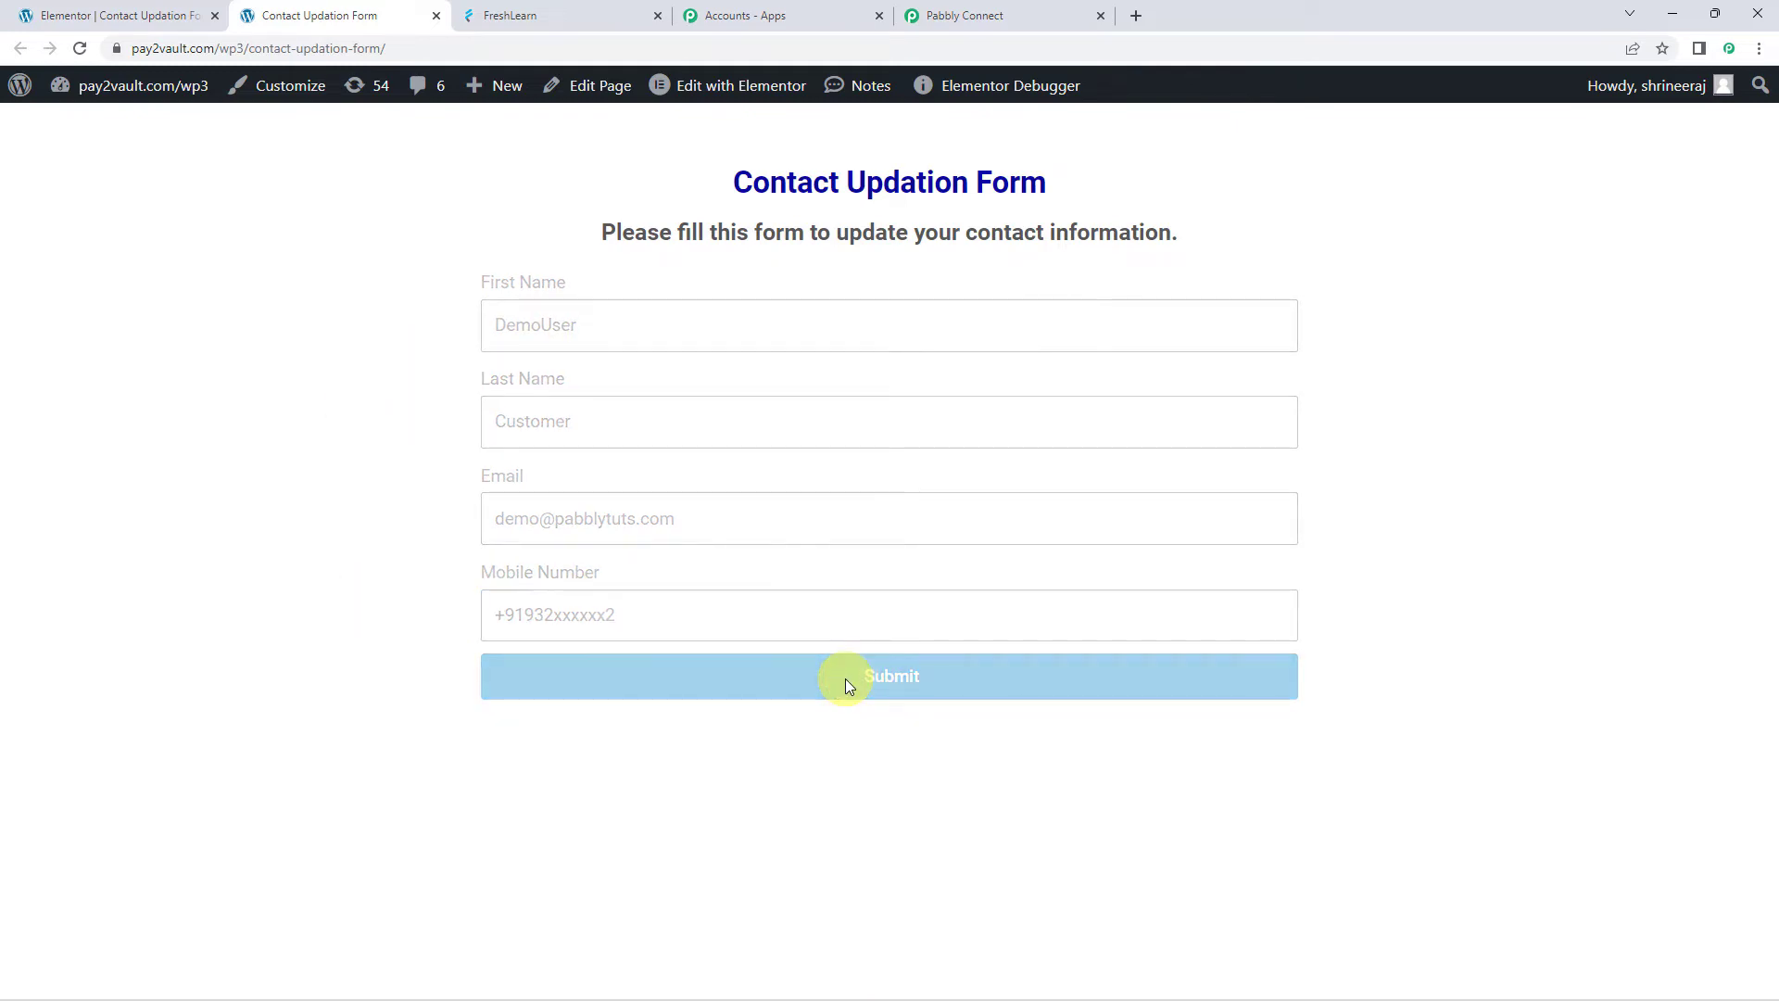
drag(774, 722, 1084, 731)
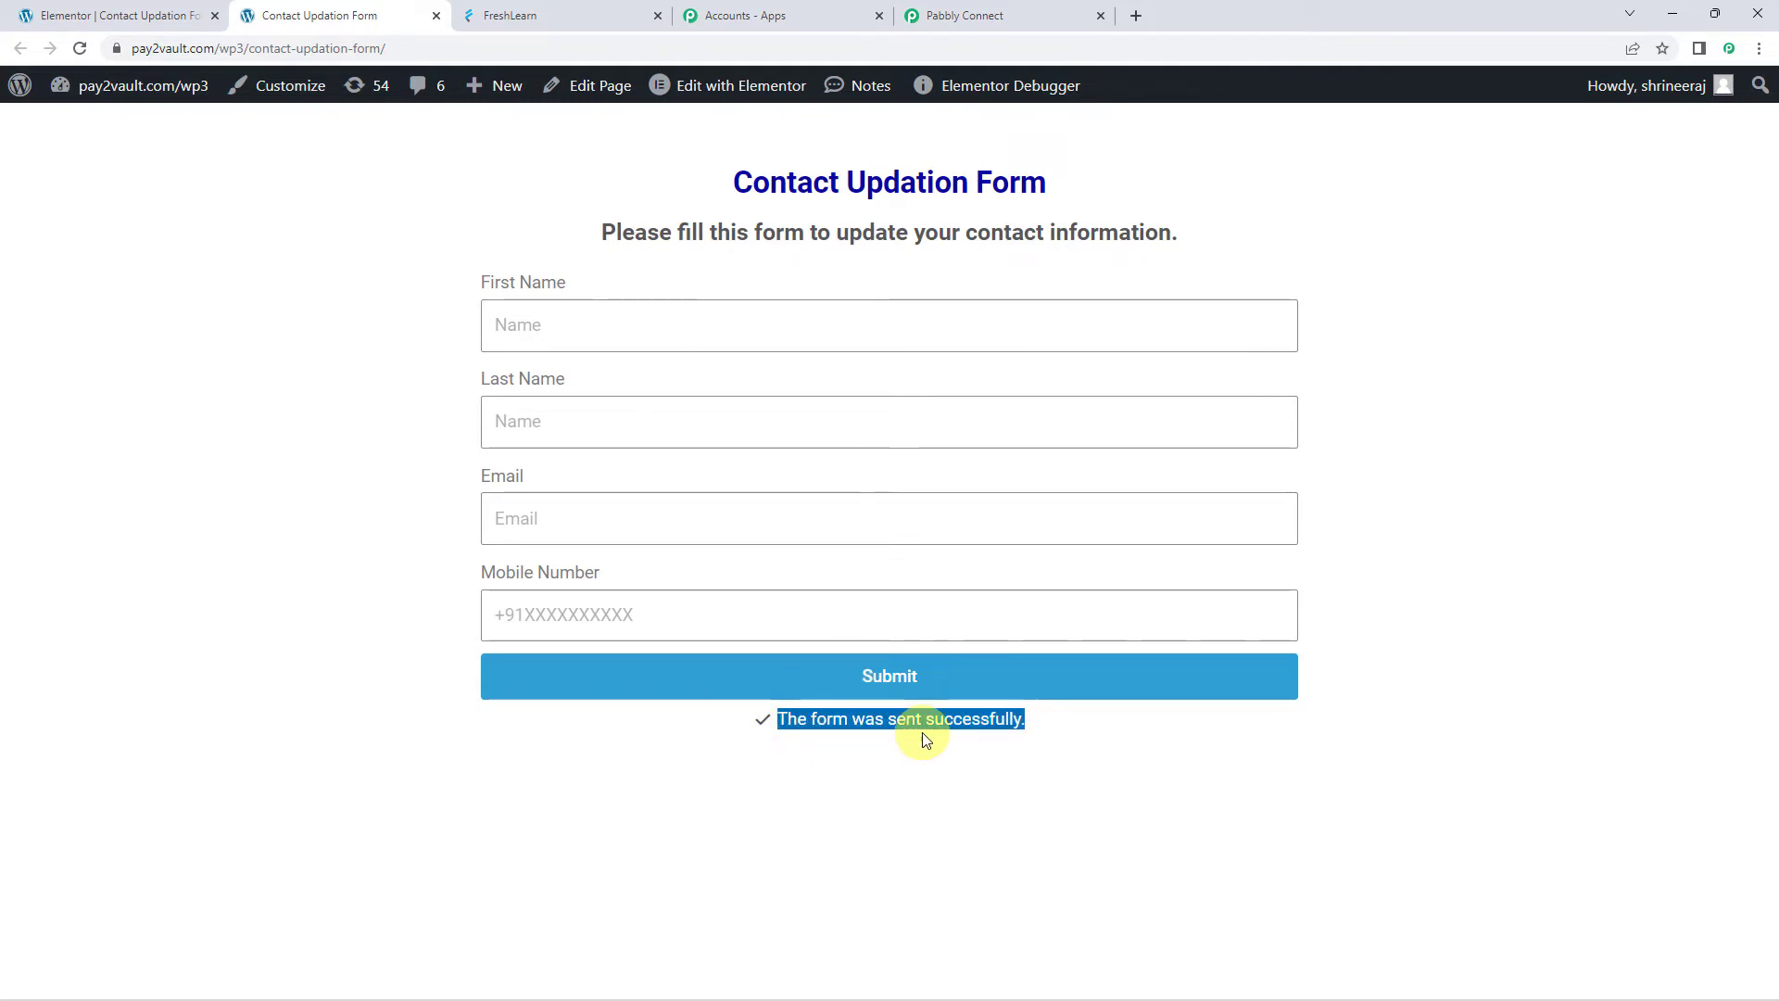
Inspect the captured name, email, mobile number, form ID fcd1711 and form name New Form
click(971, 17)
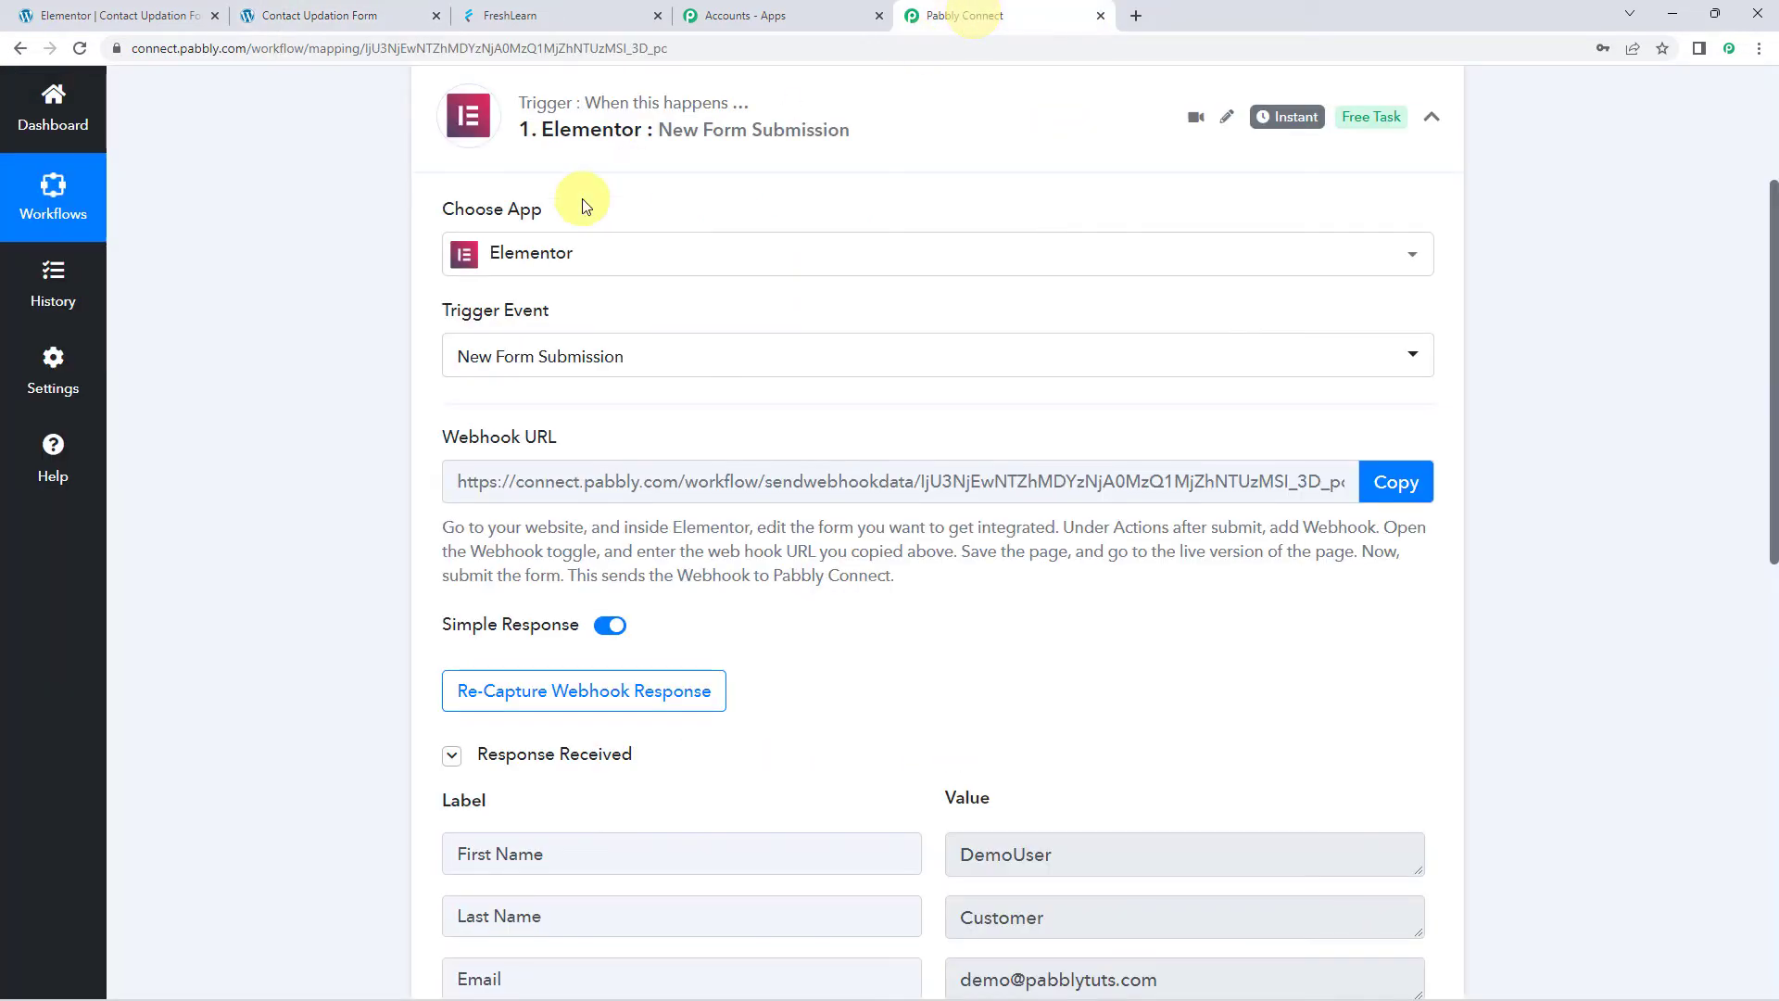
scroll(260, 634, down, 5)
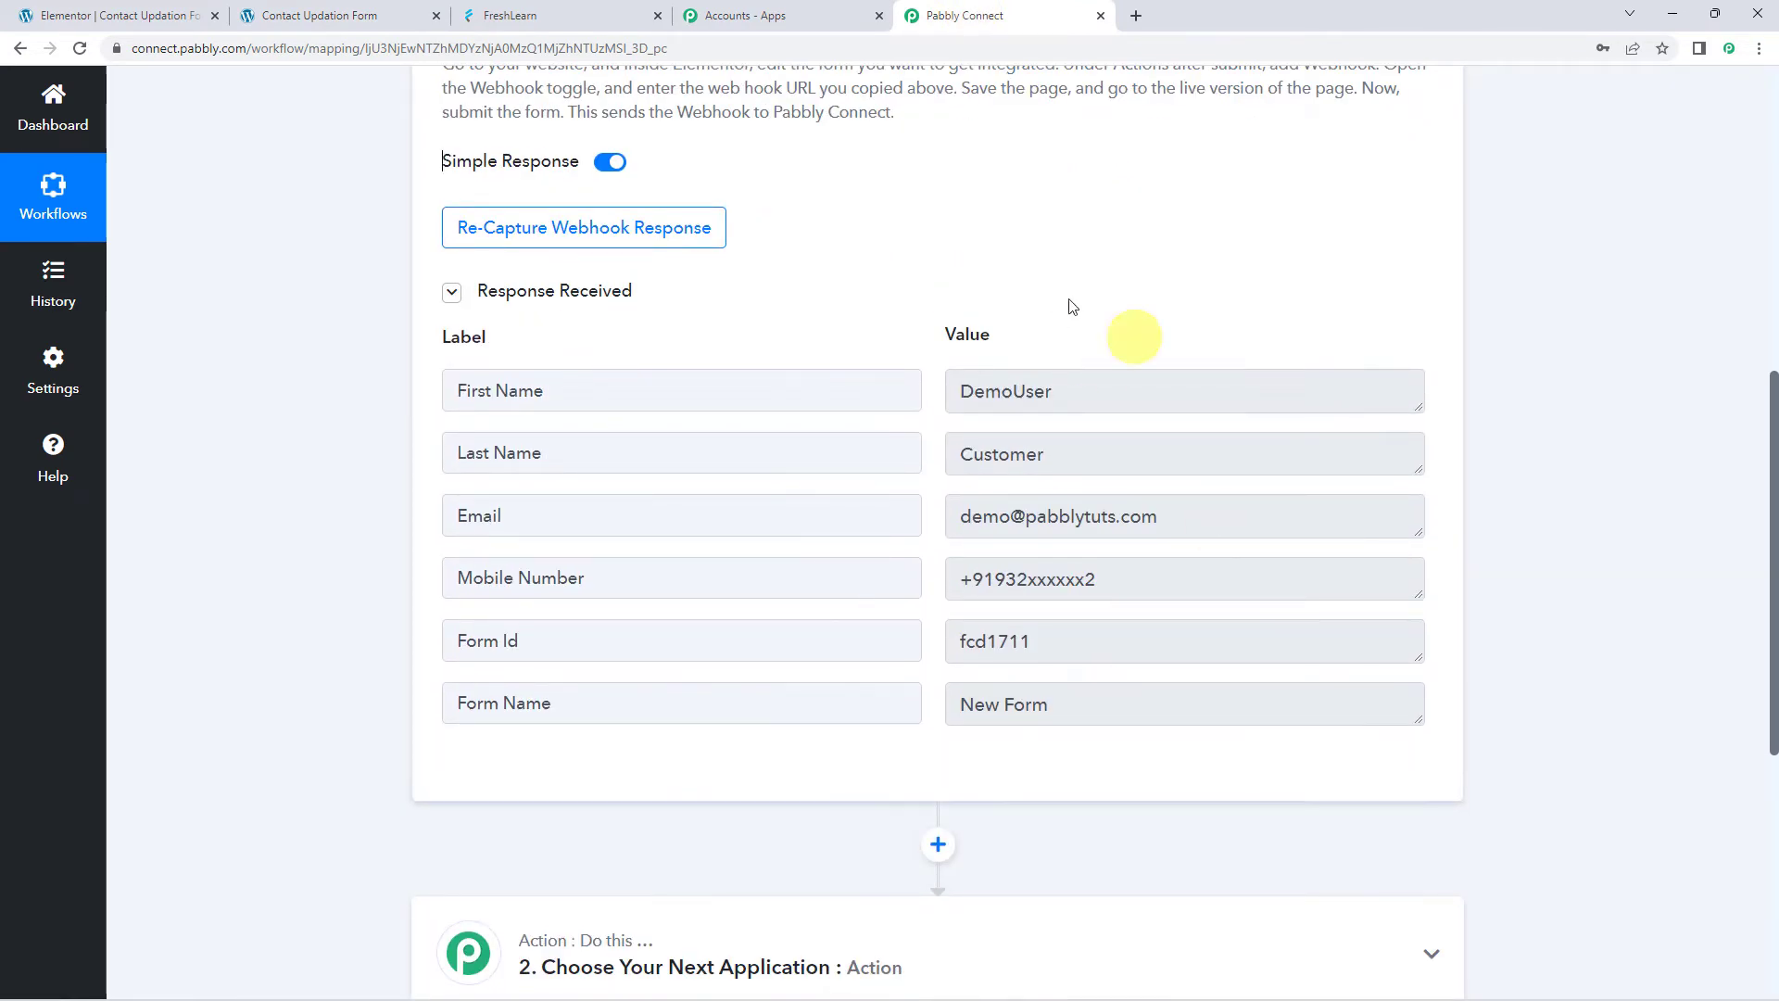
click(477, 390)
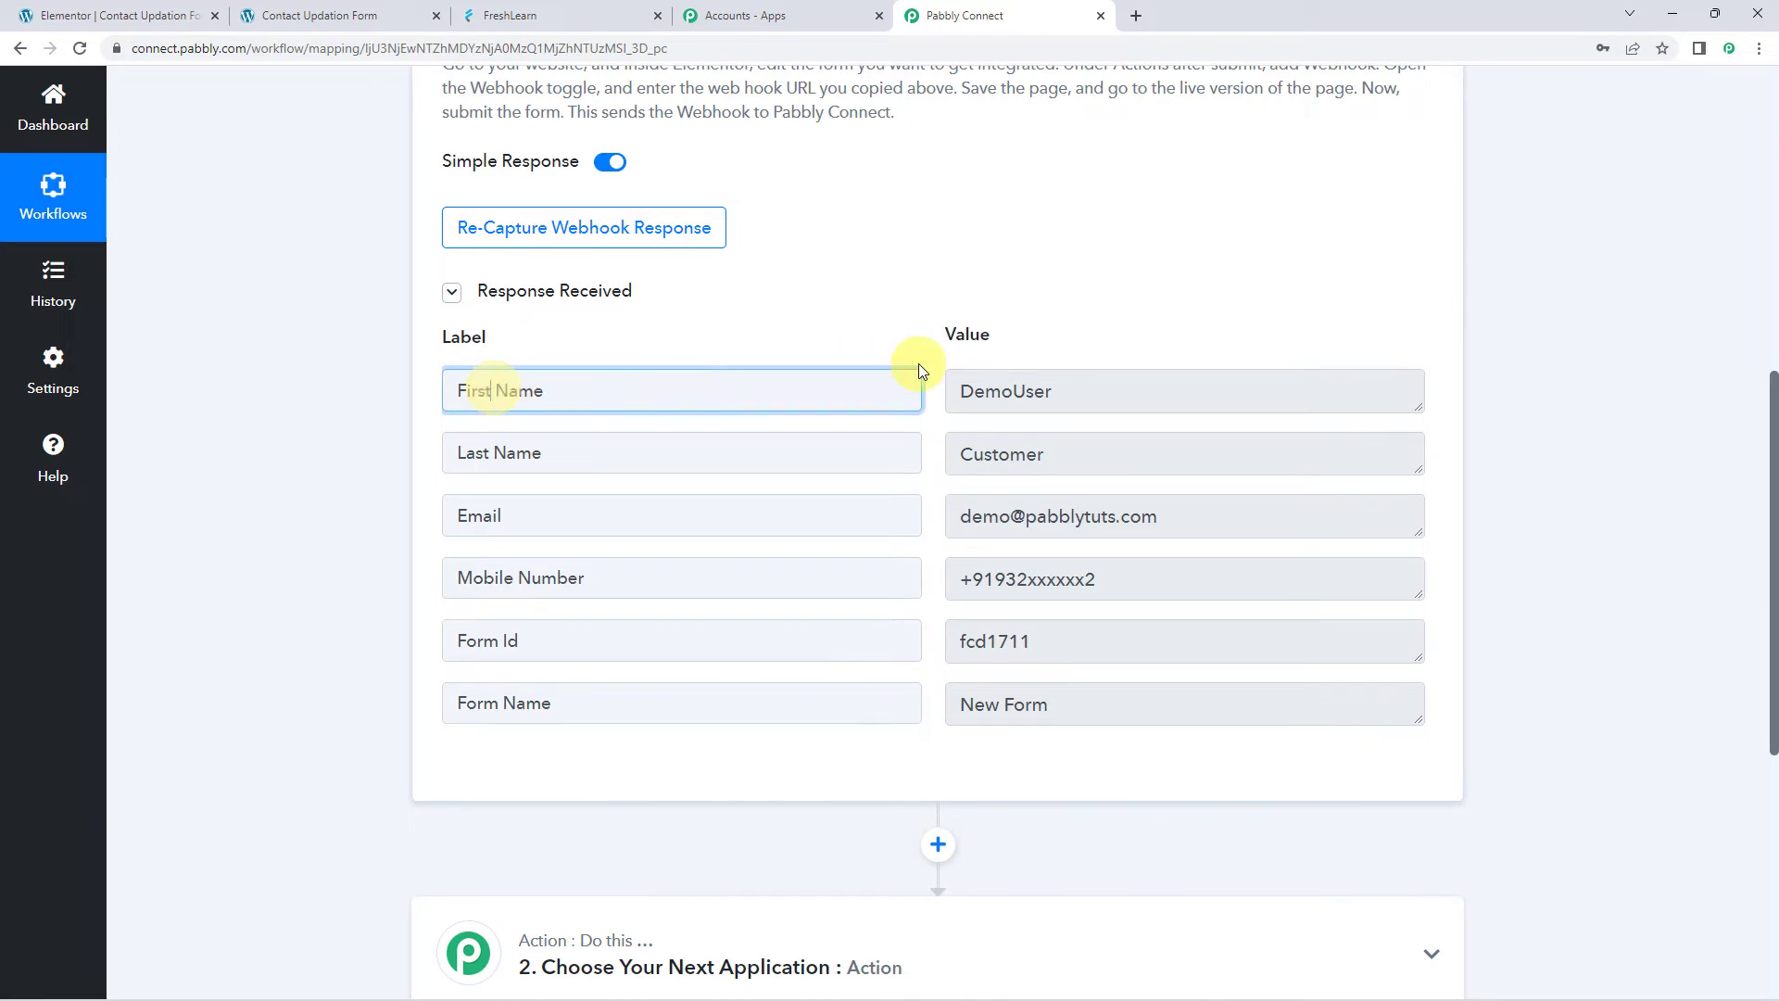
click(1102, 385)
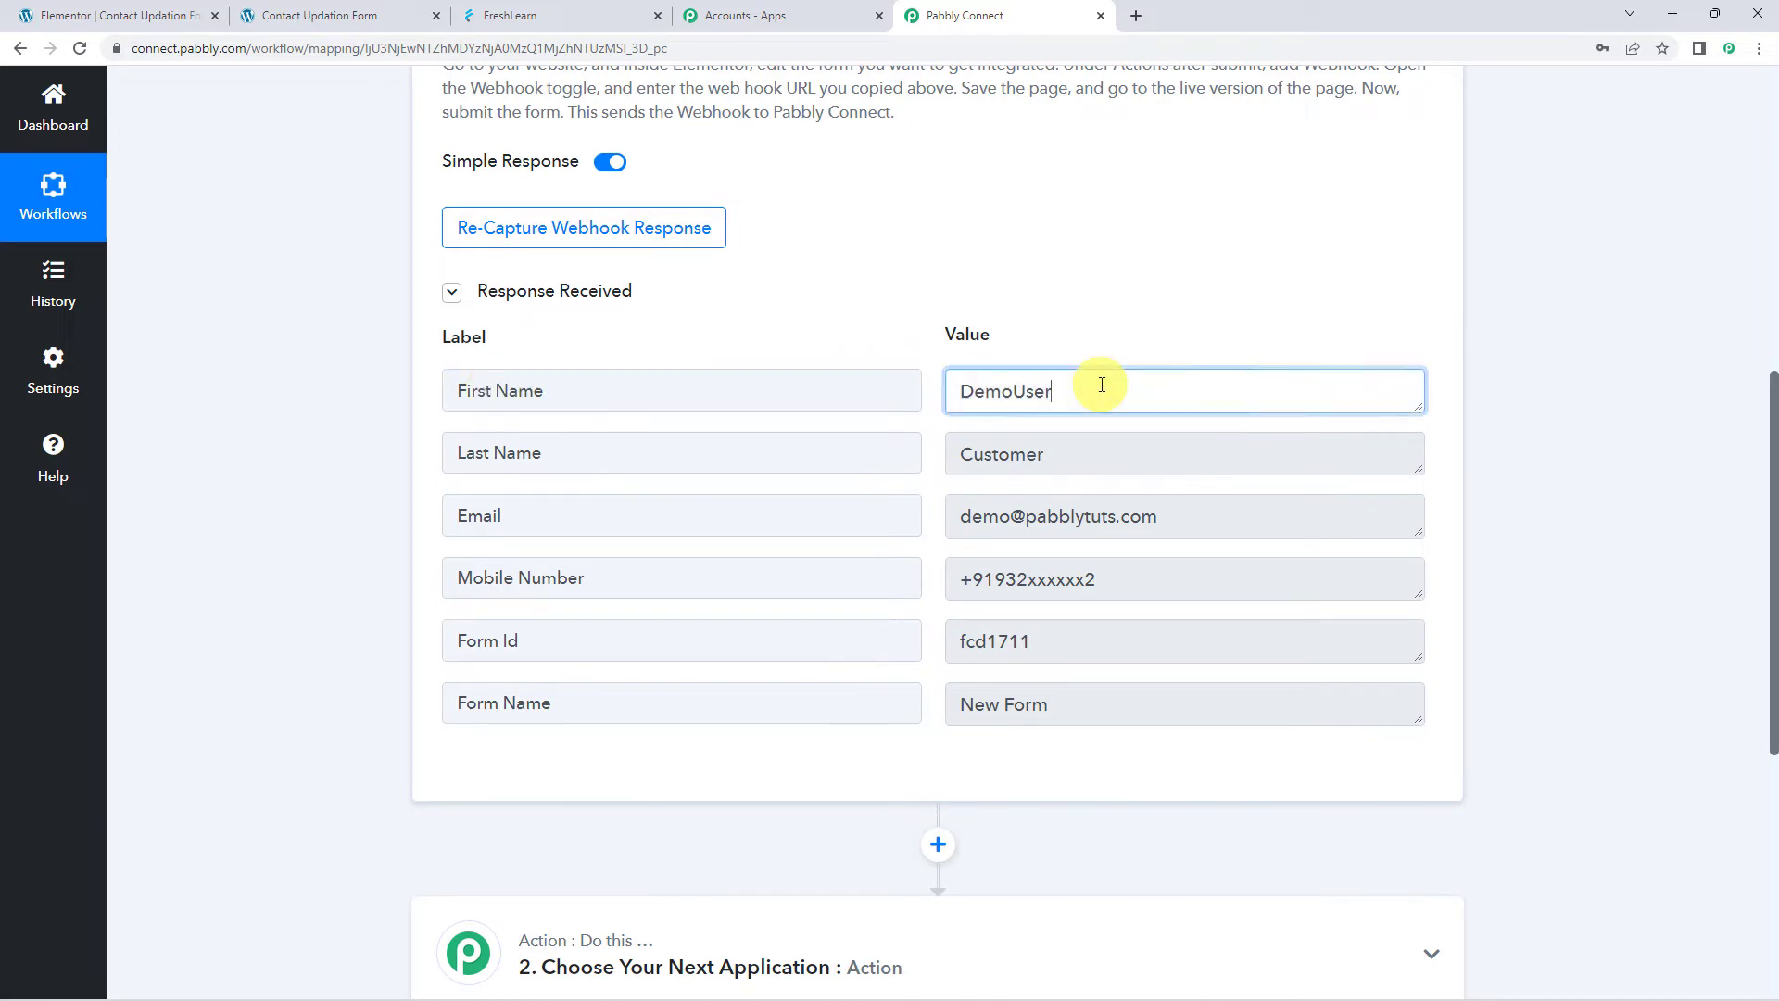
click(1115, 452)
click(1254, 500)
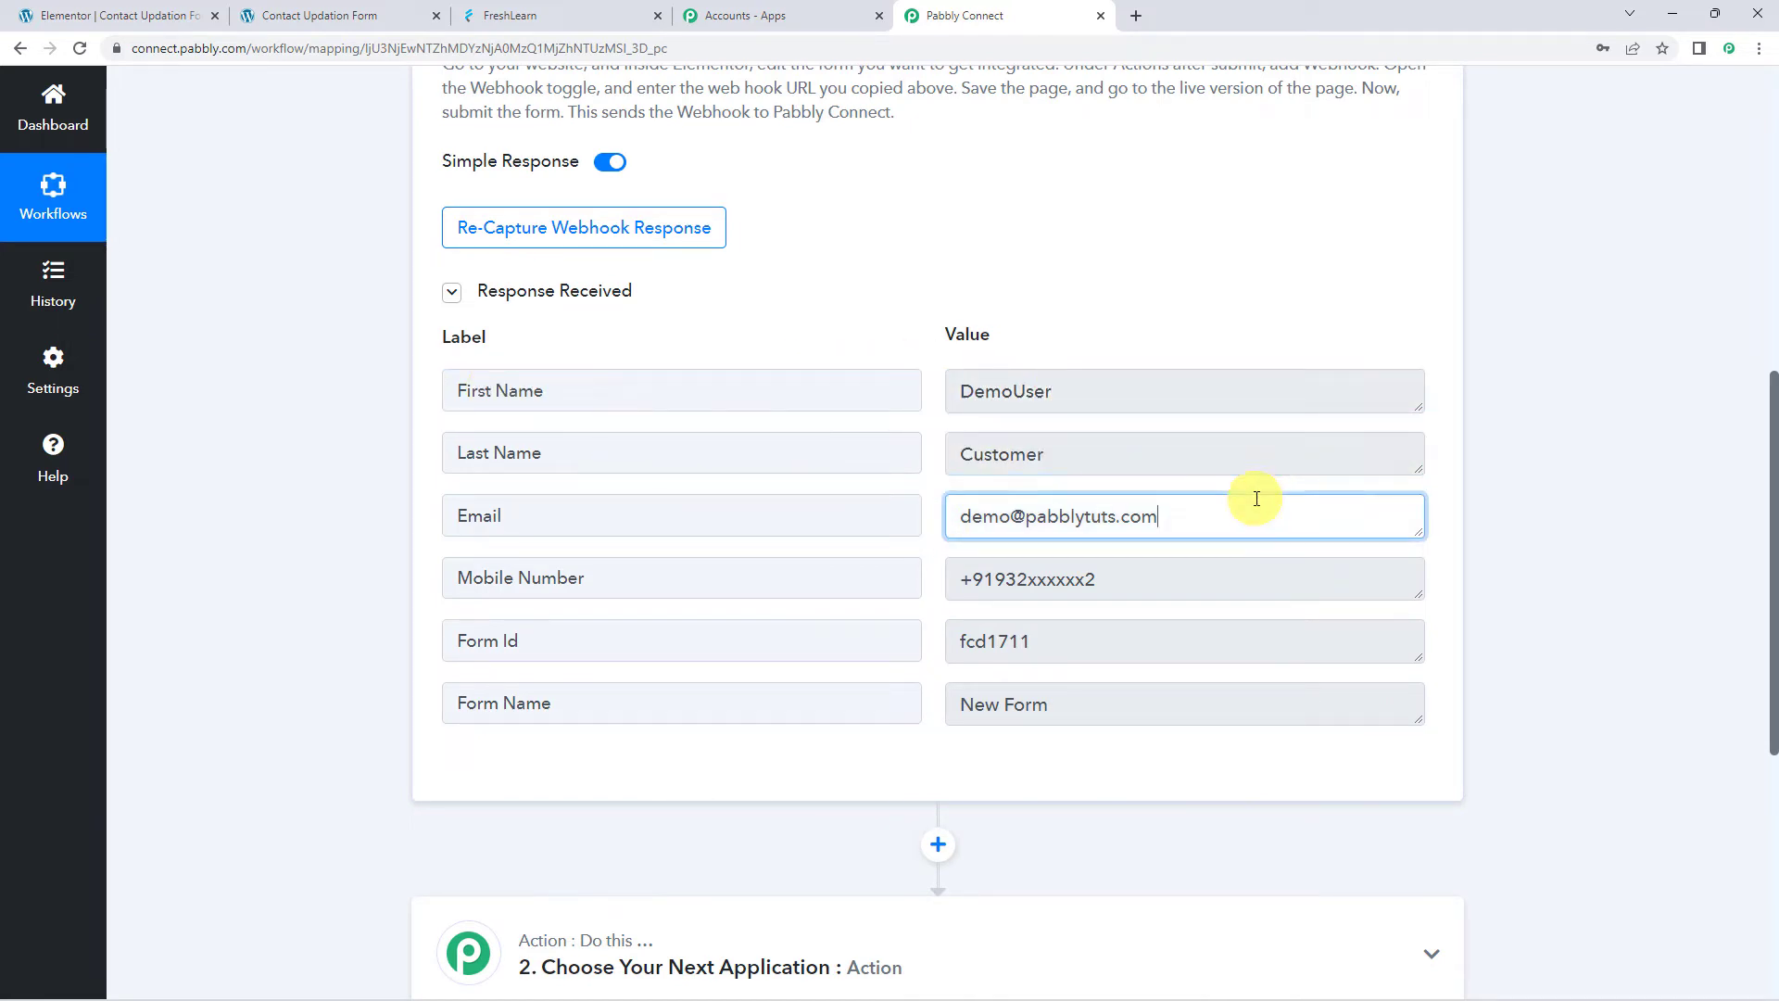
click(1151, 576)
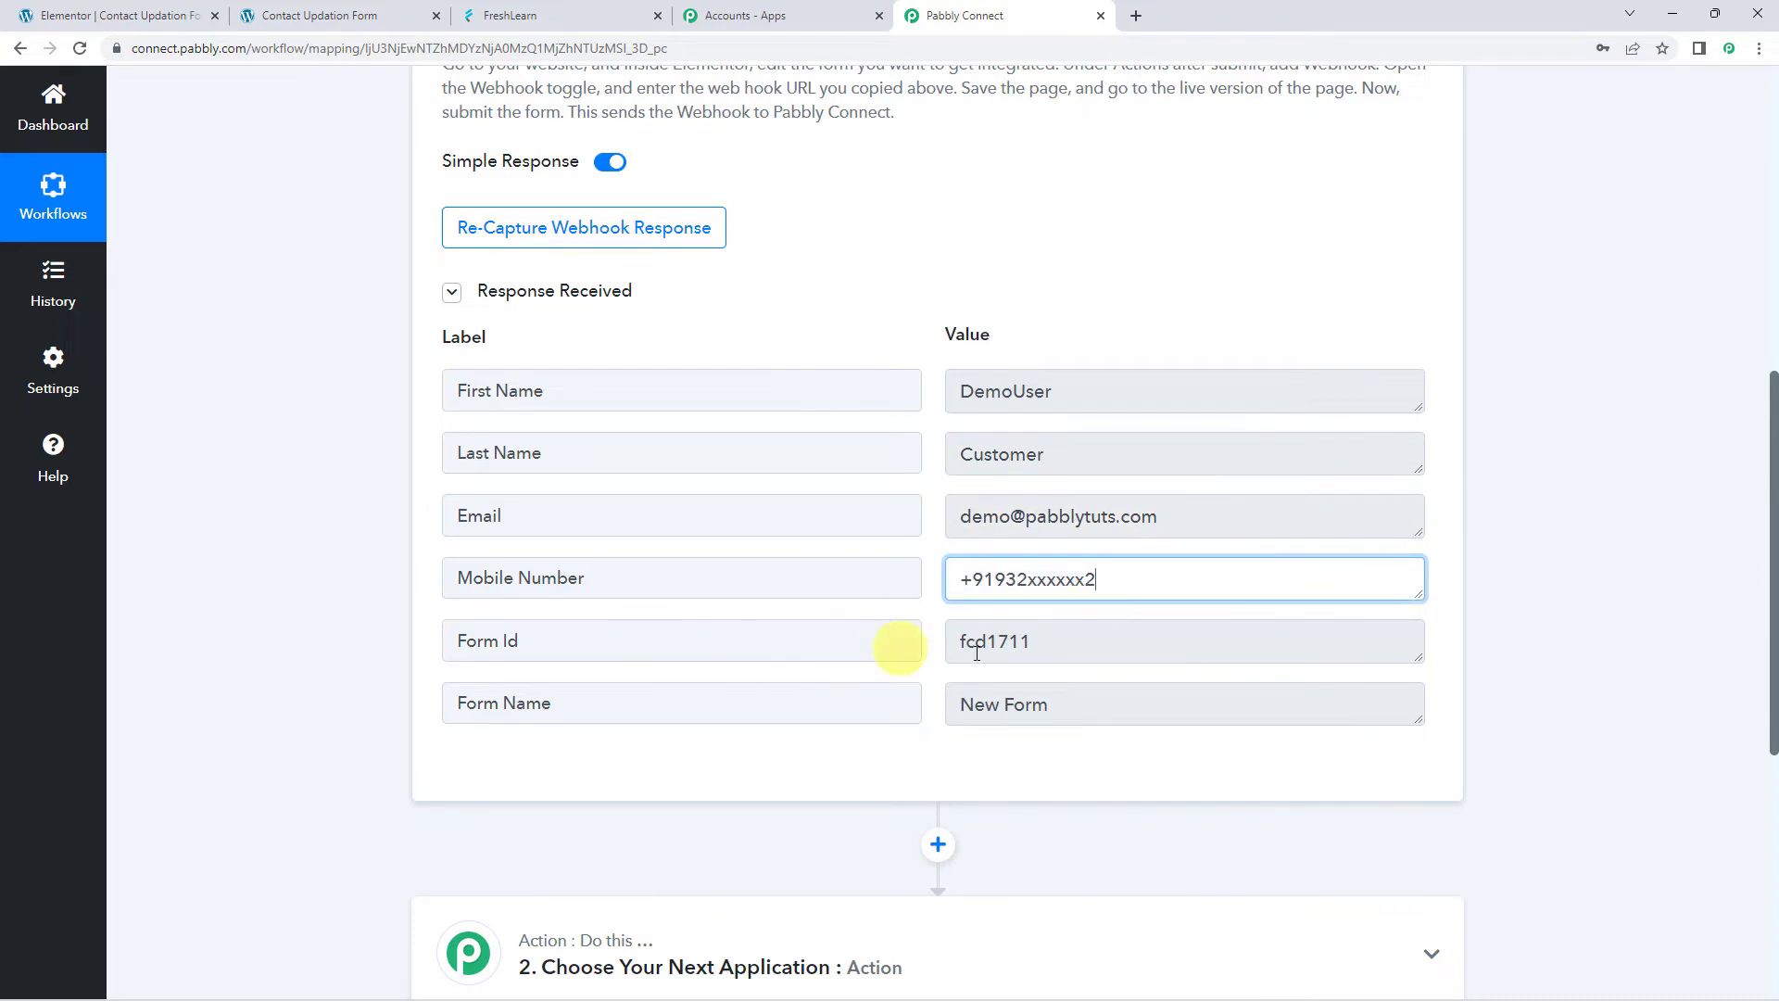
click(1068, 653)
click(1147, 692)
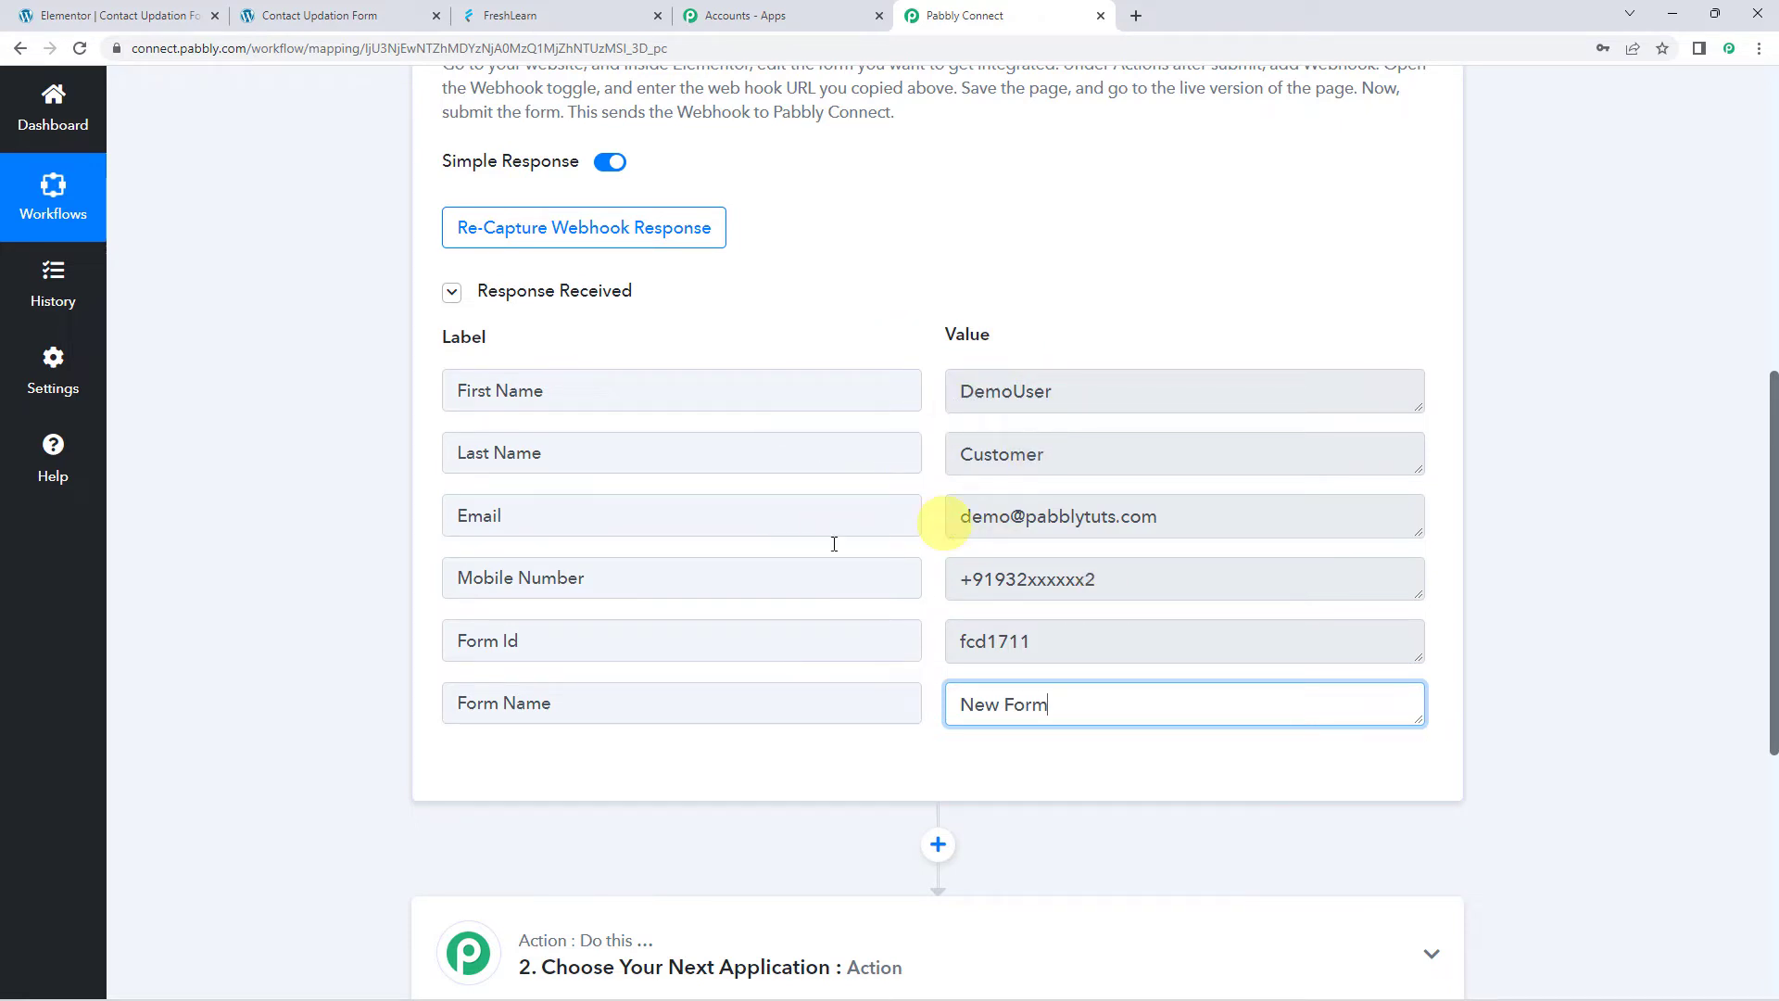
scroll(309, 616, down, 6)
Set the action to FreshLearn Update Member and start adding a new FreshLearn connection
click(882, 408)
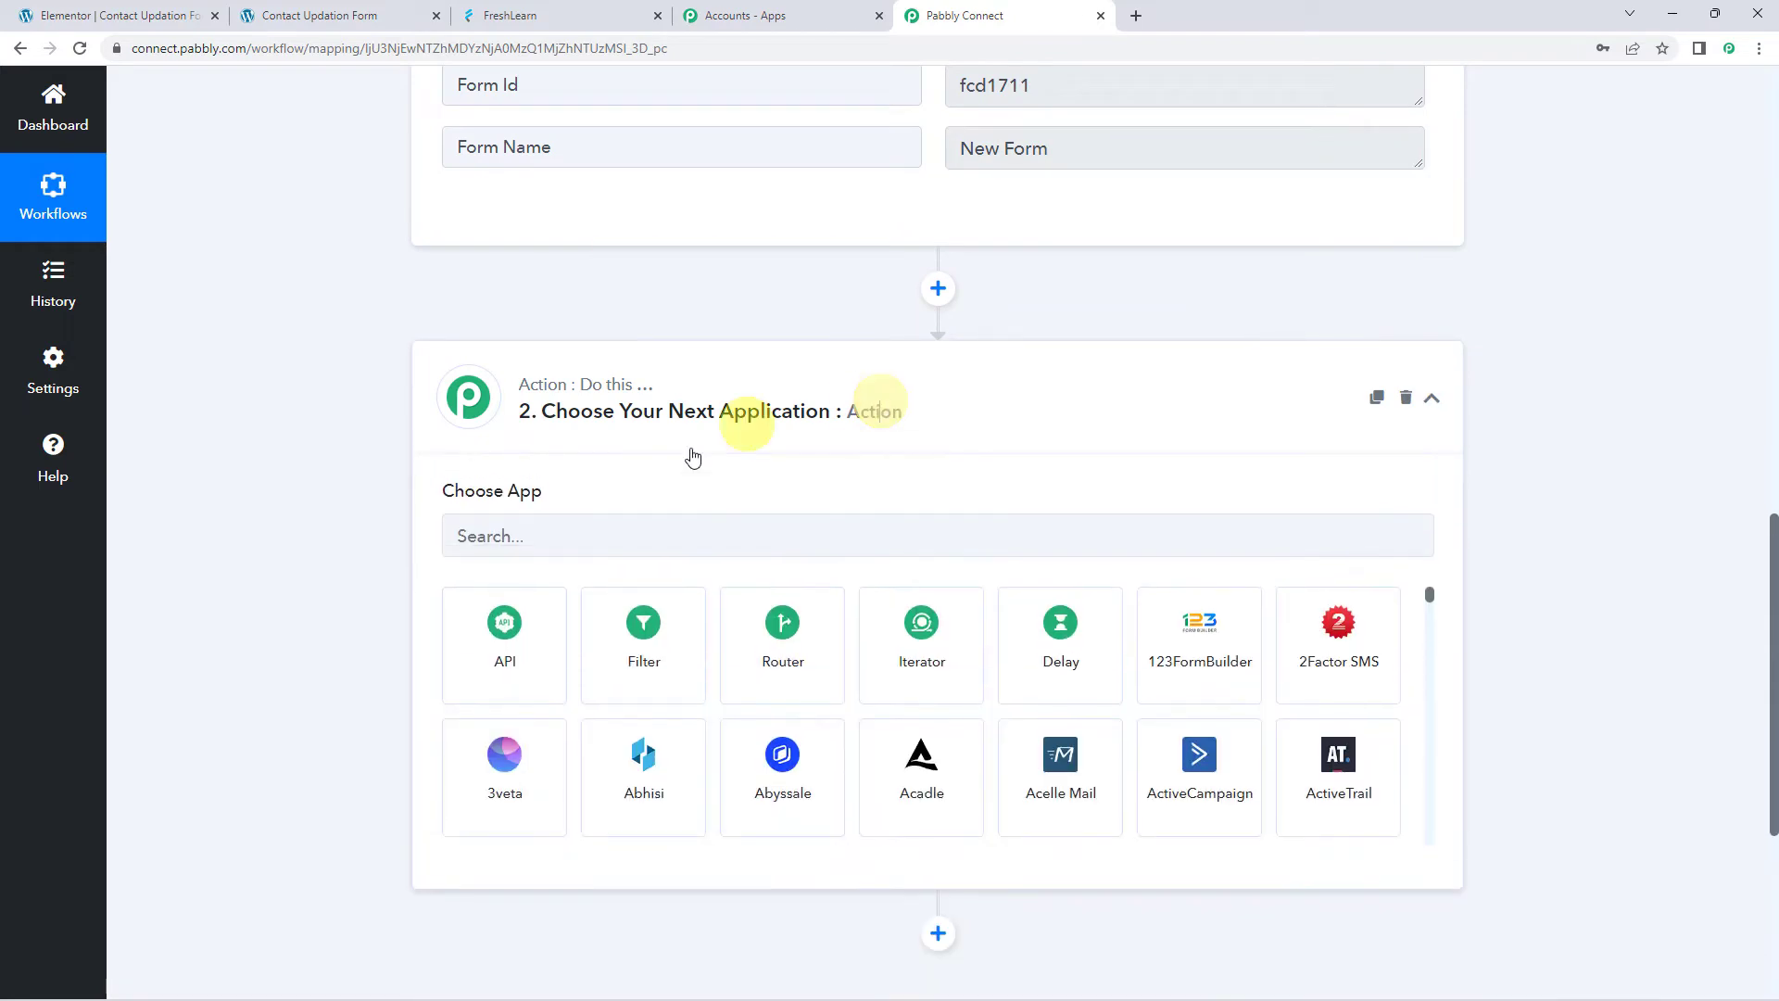
click(679, 530)
text(fr)
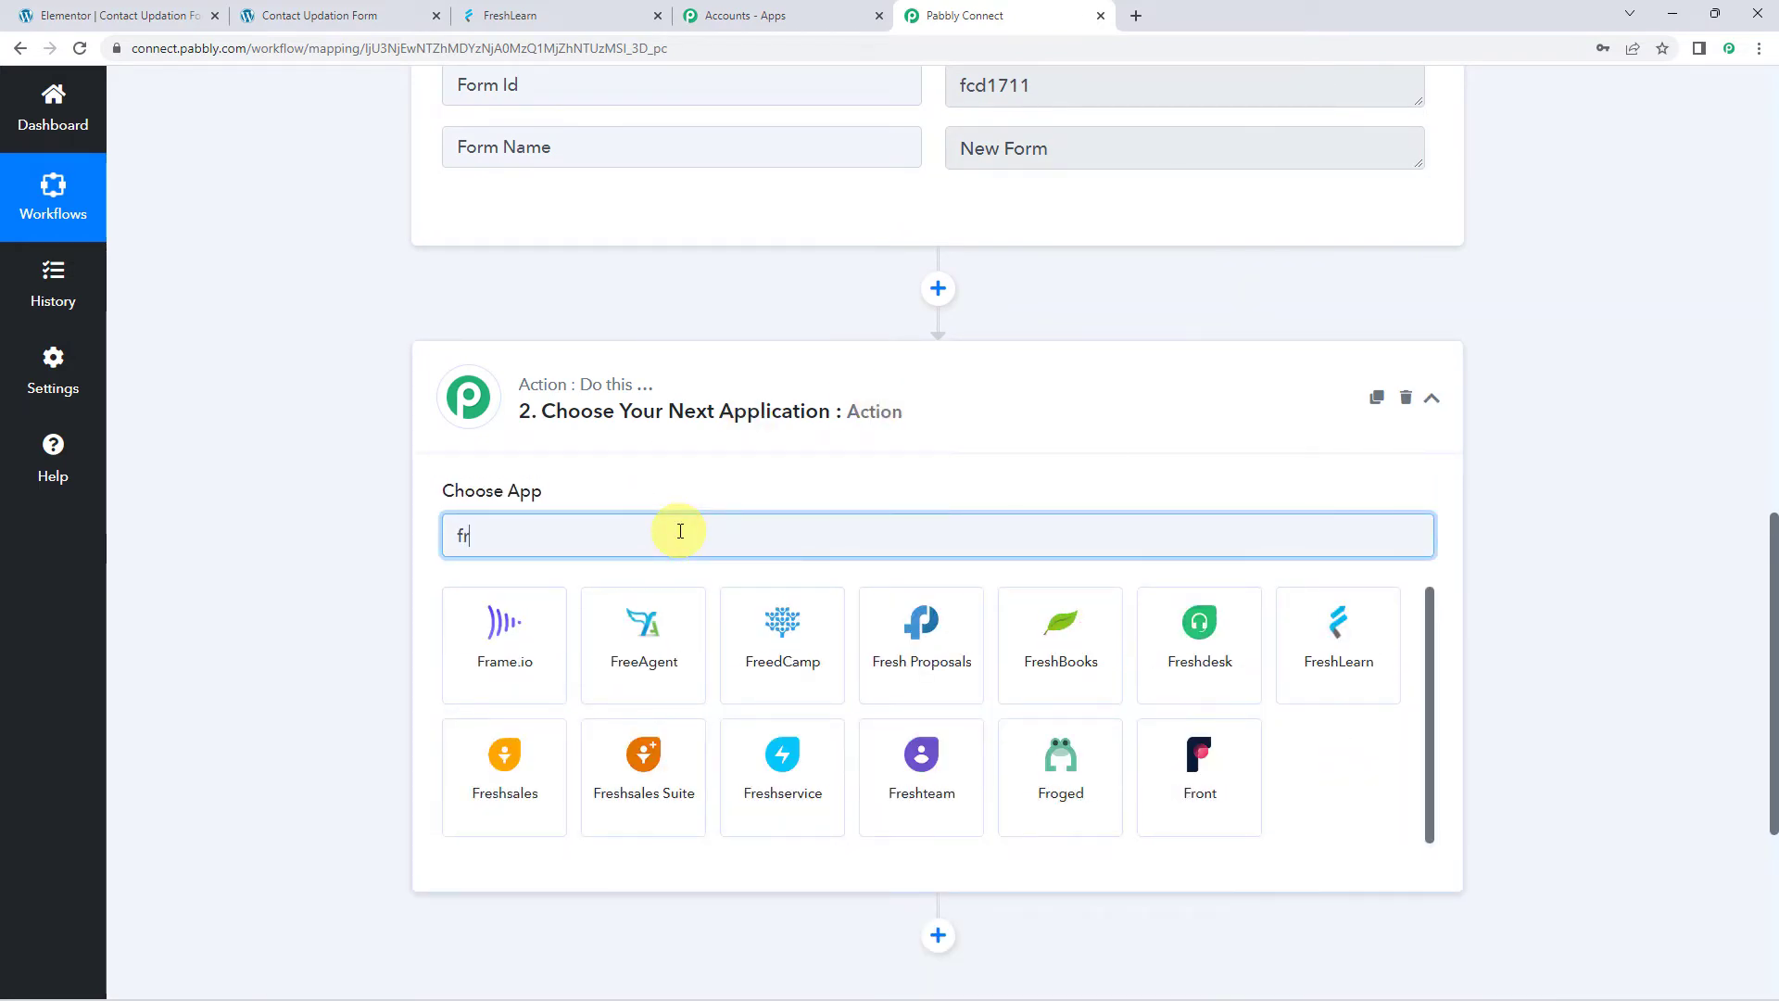
text(e)
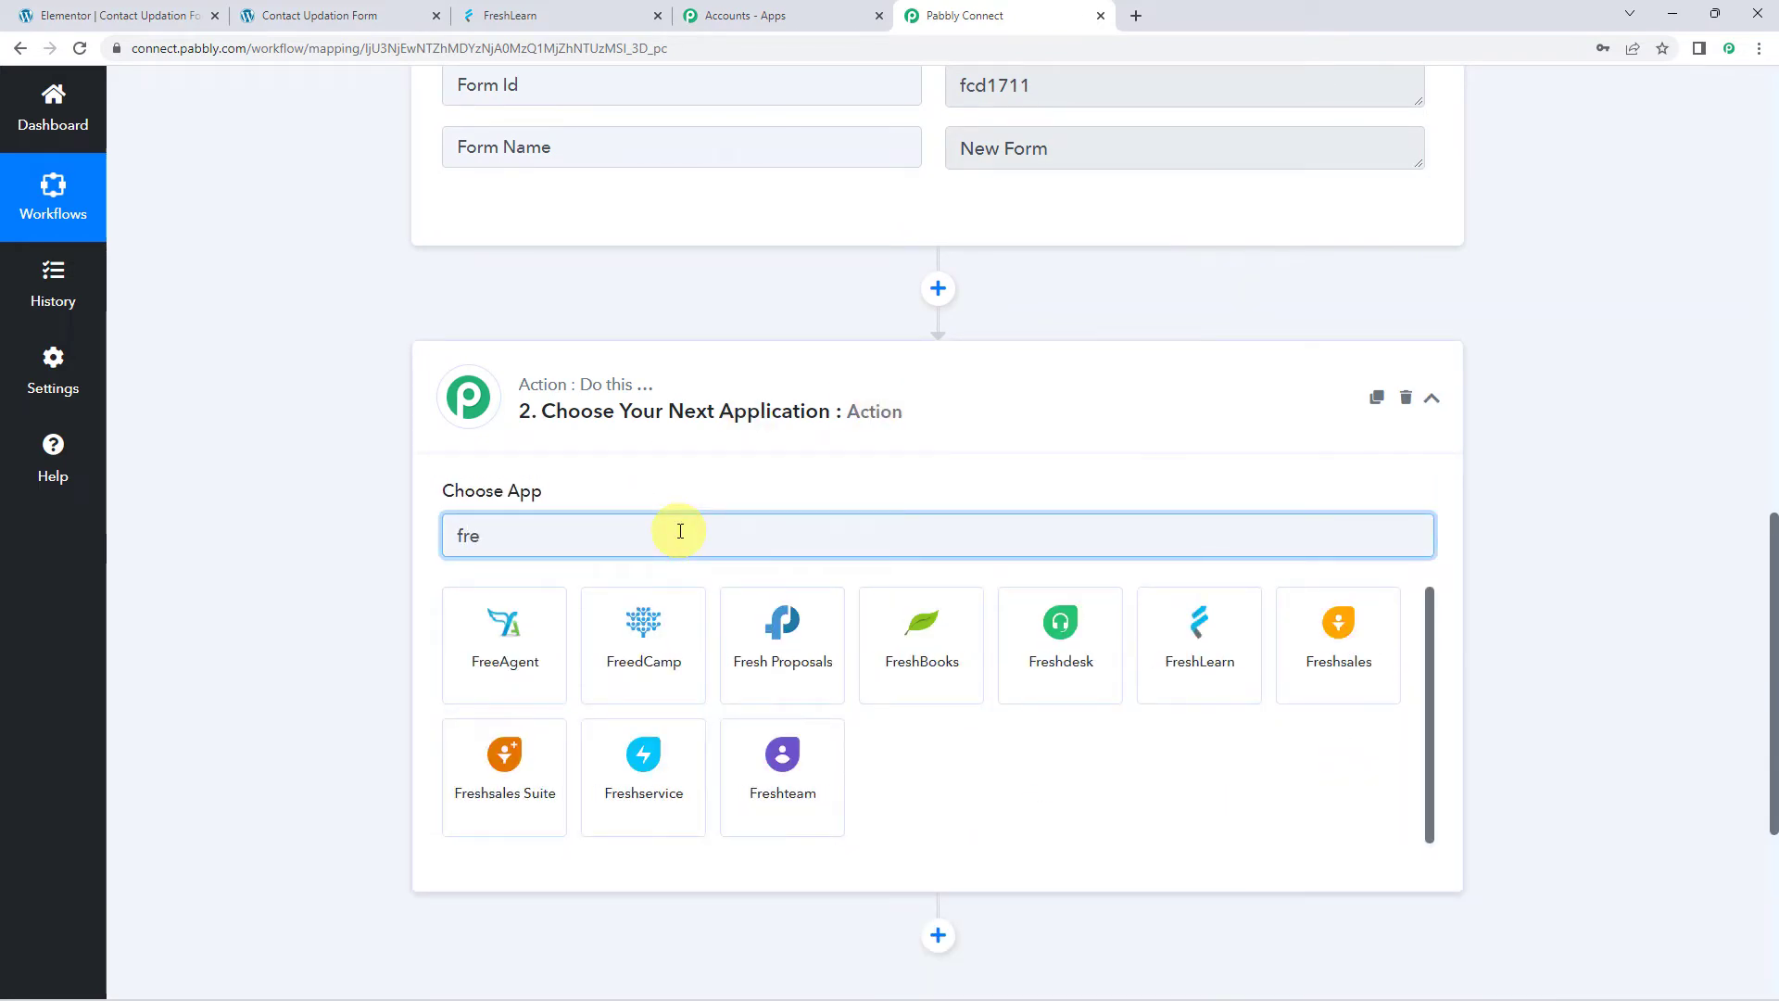
text(shl)
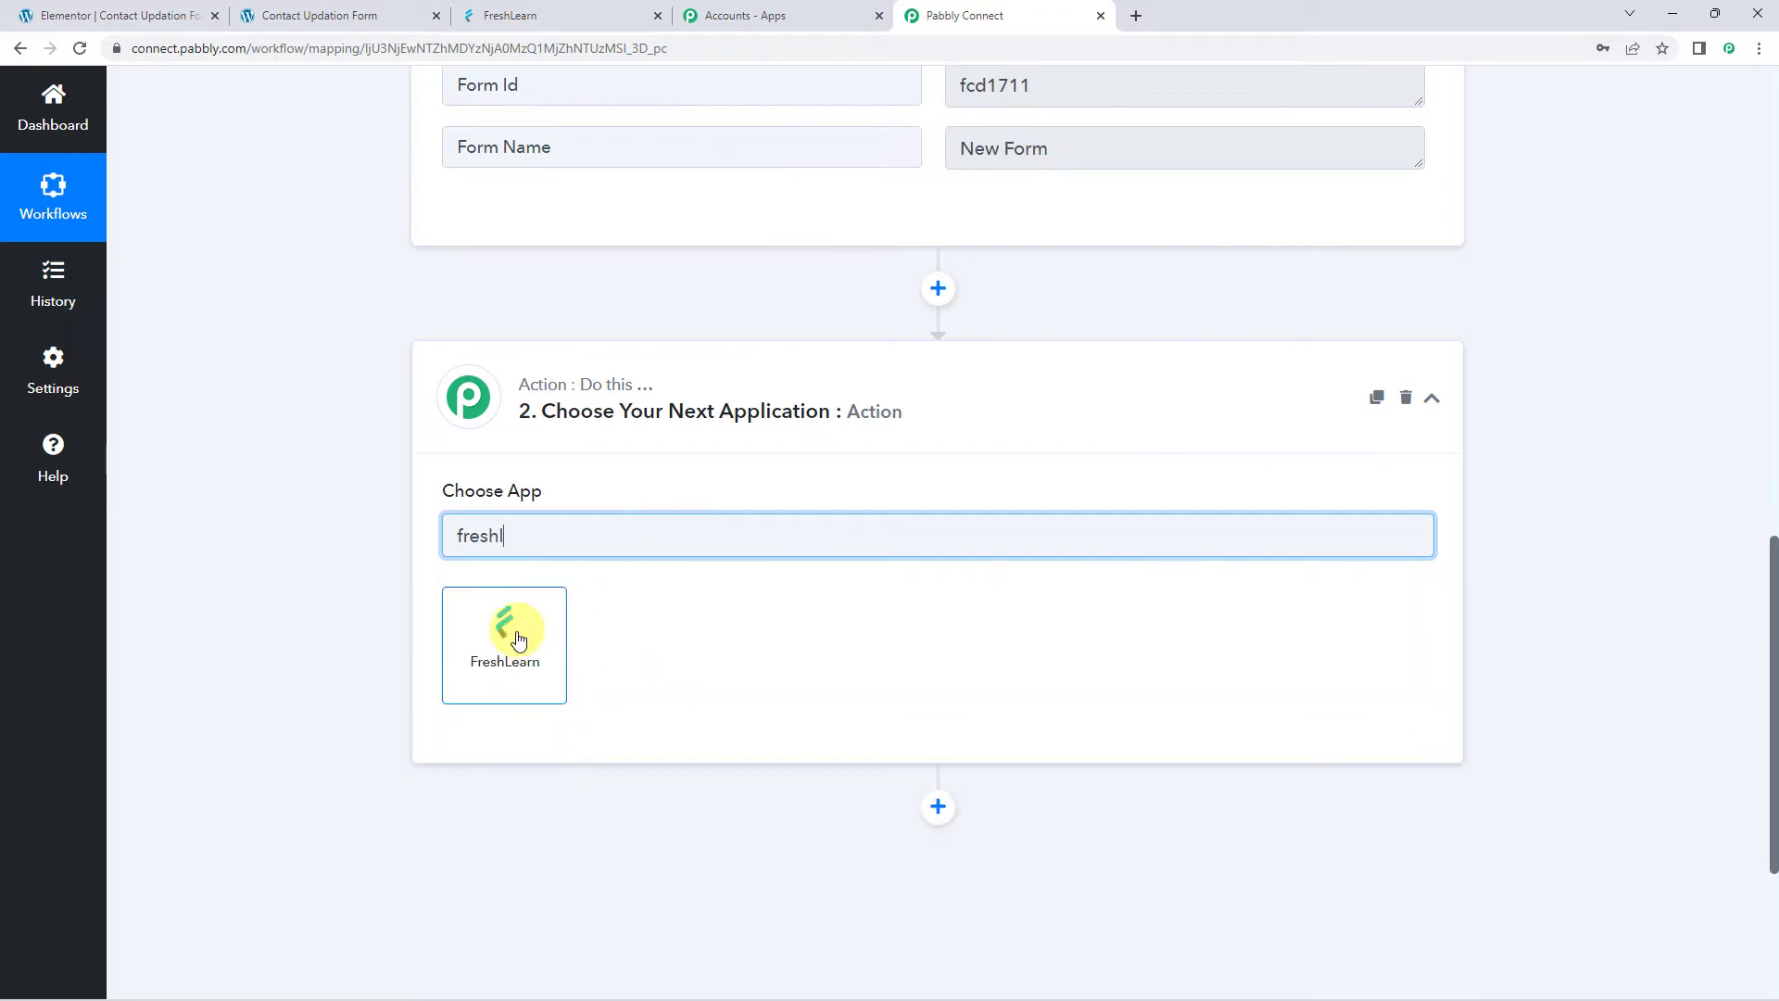
click(509, 630)
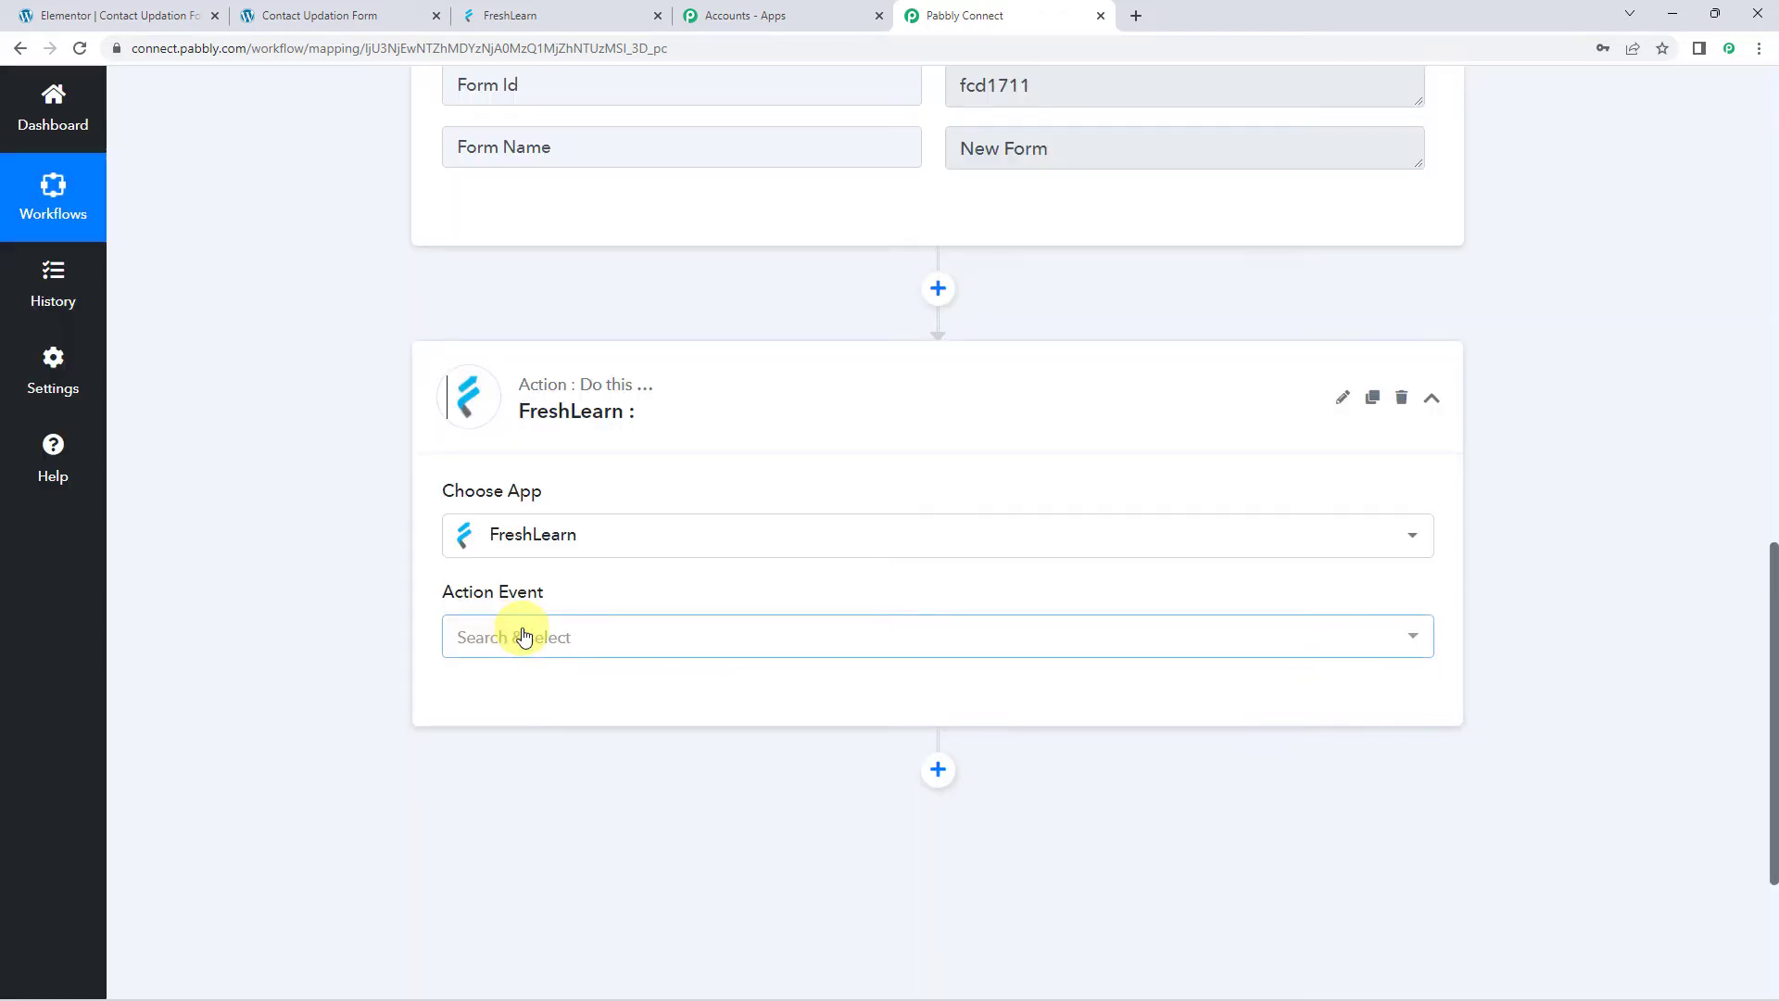
click(496, 643)
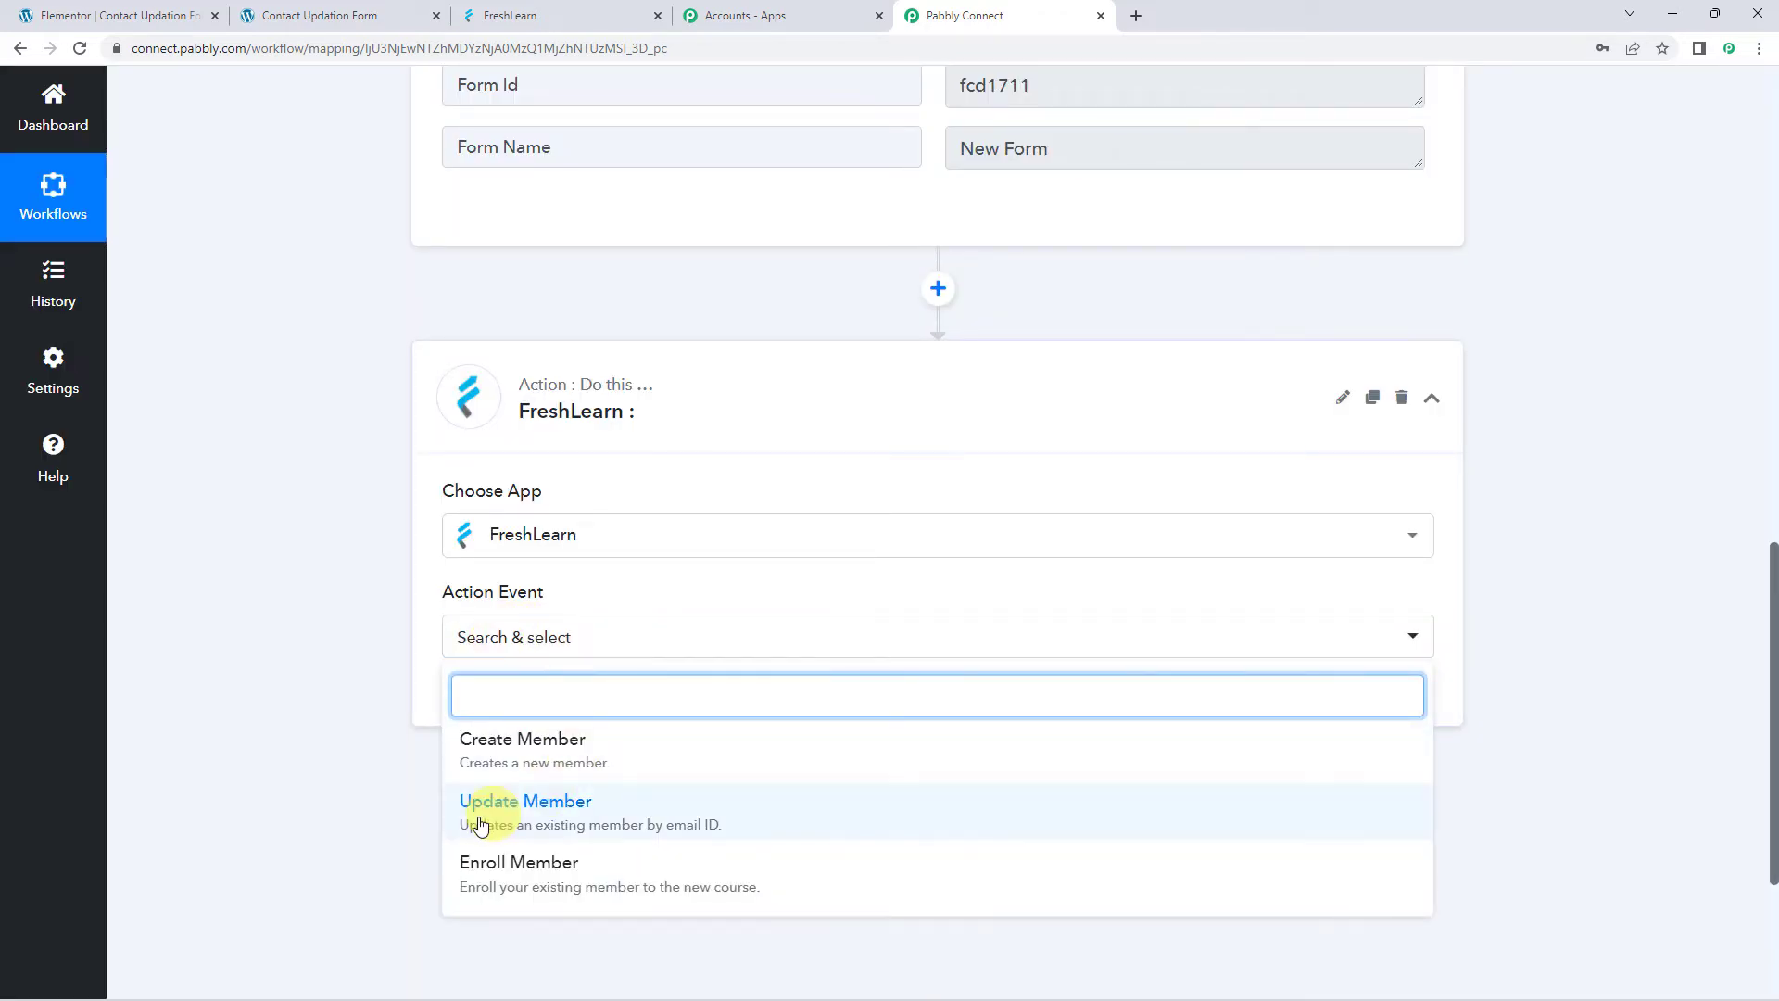
click(573, 824)
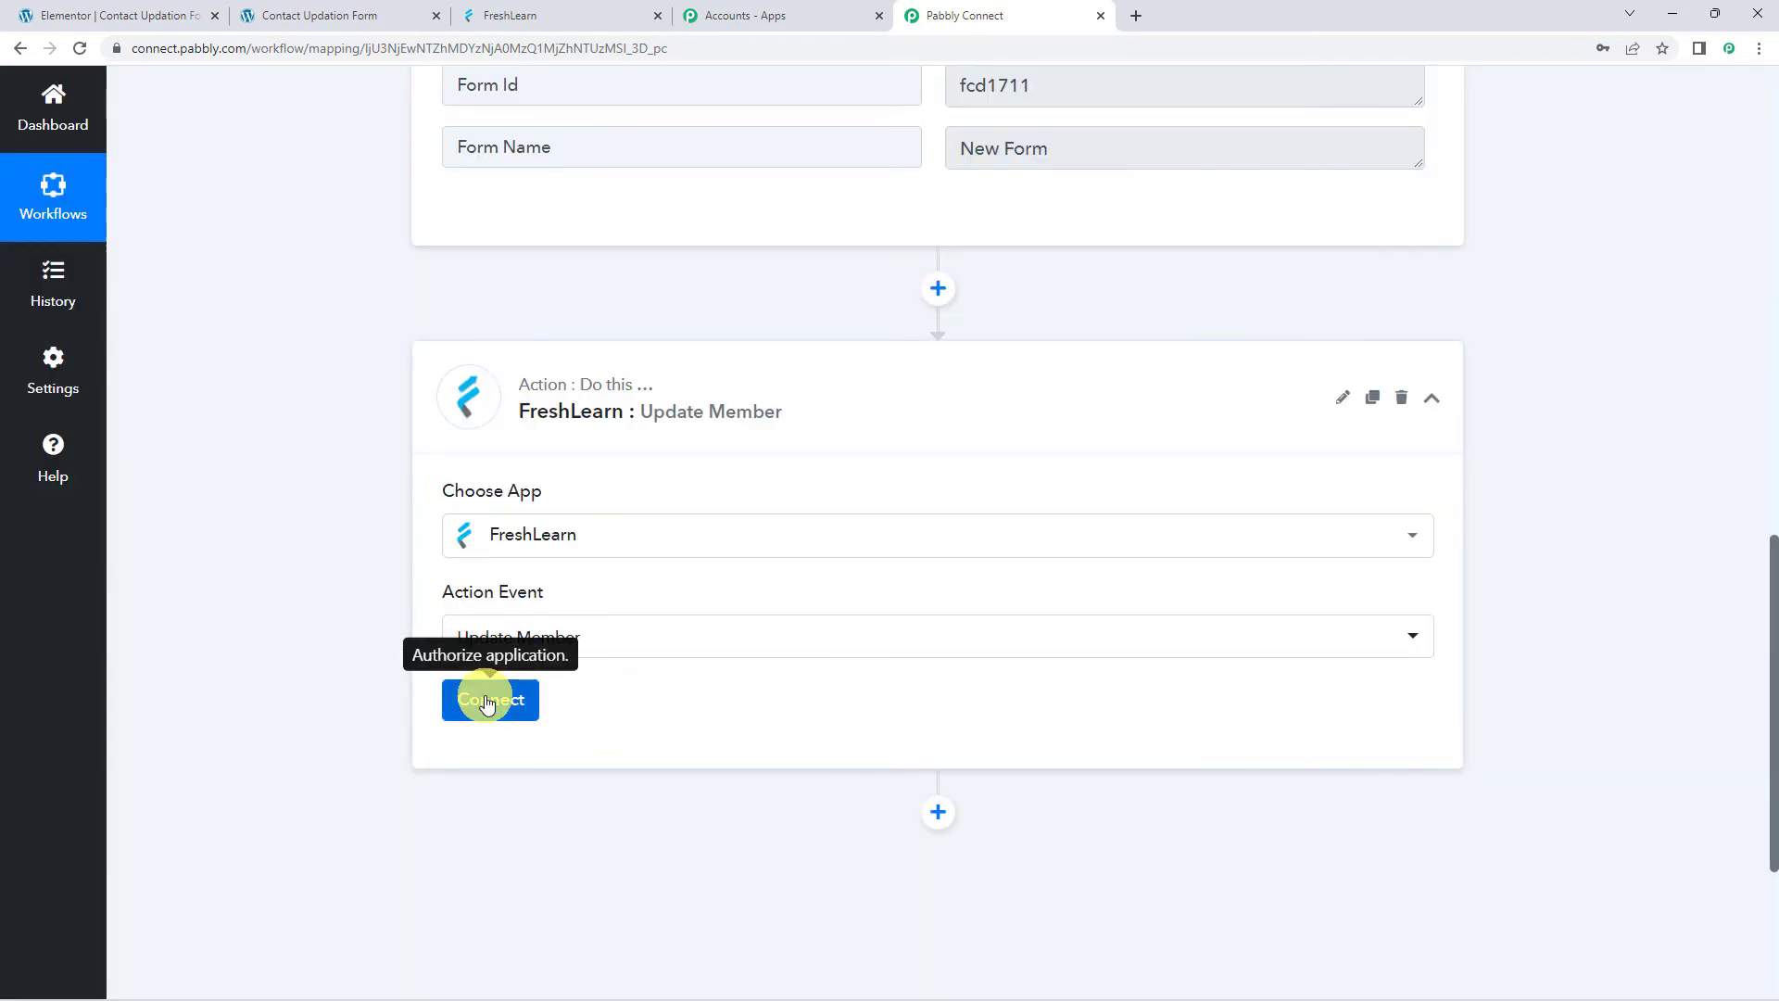
click(488, 701)
click(895, 315)
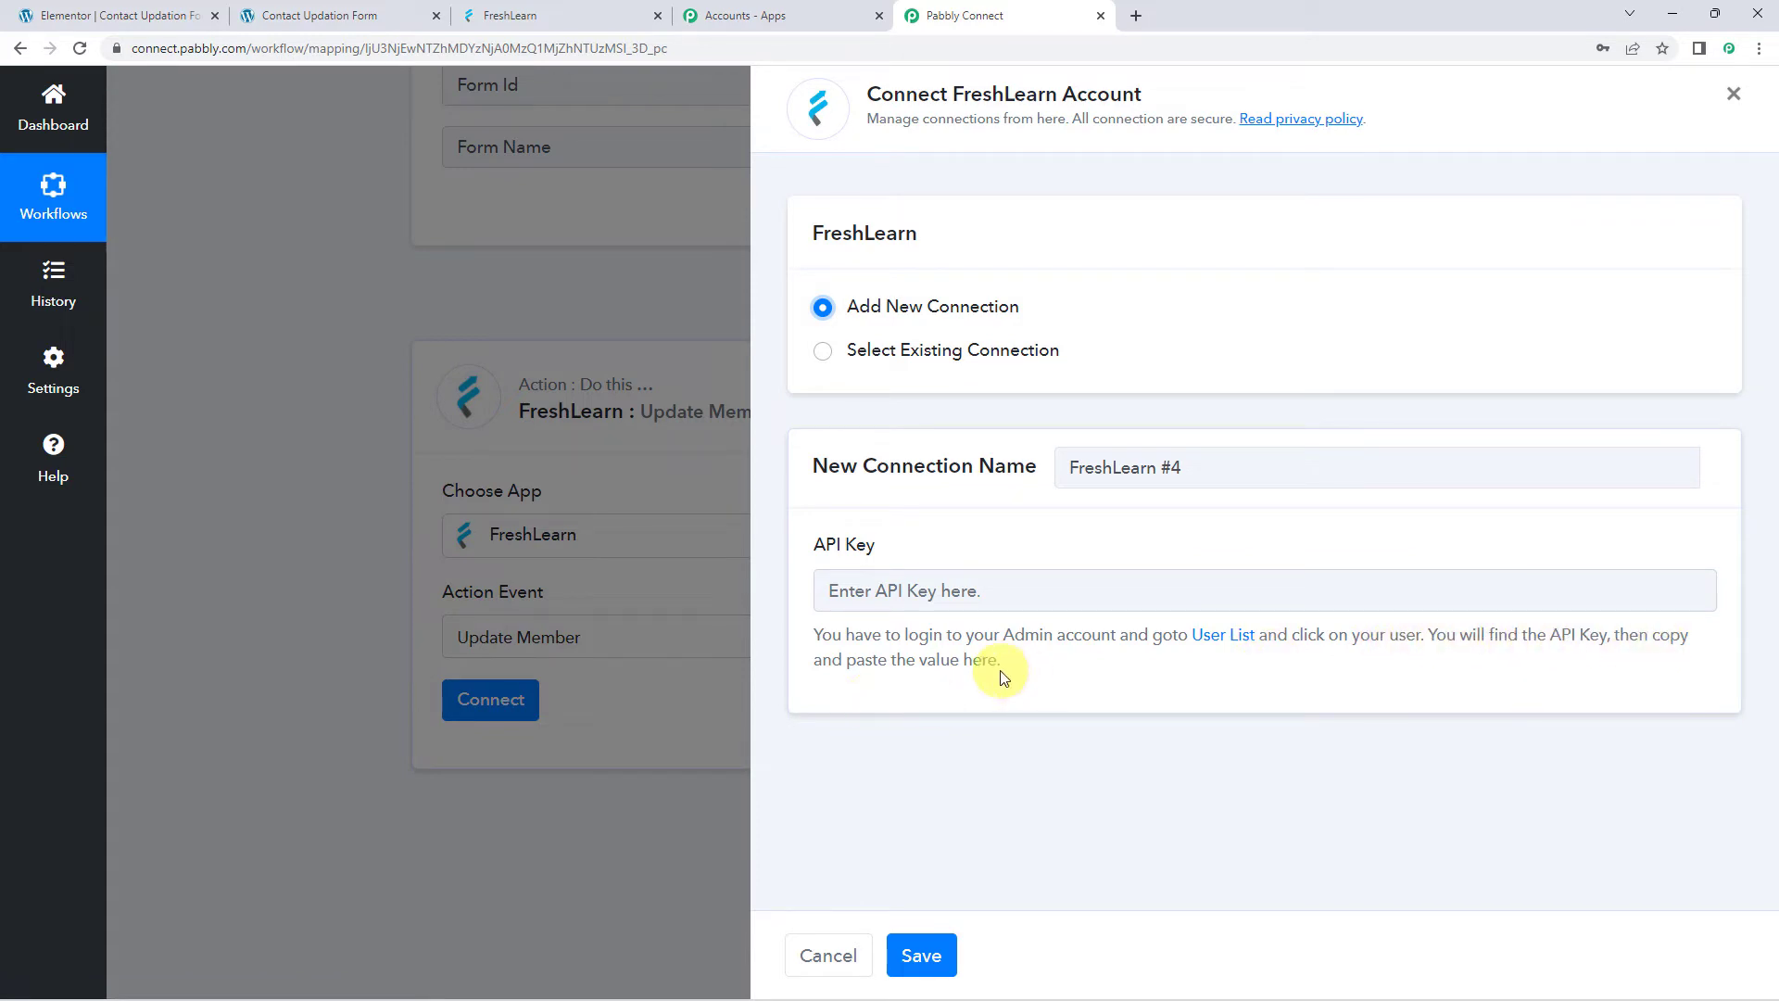
click(1212, 640)
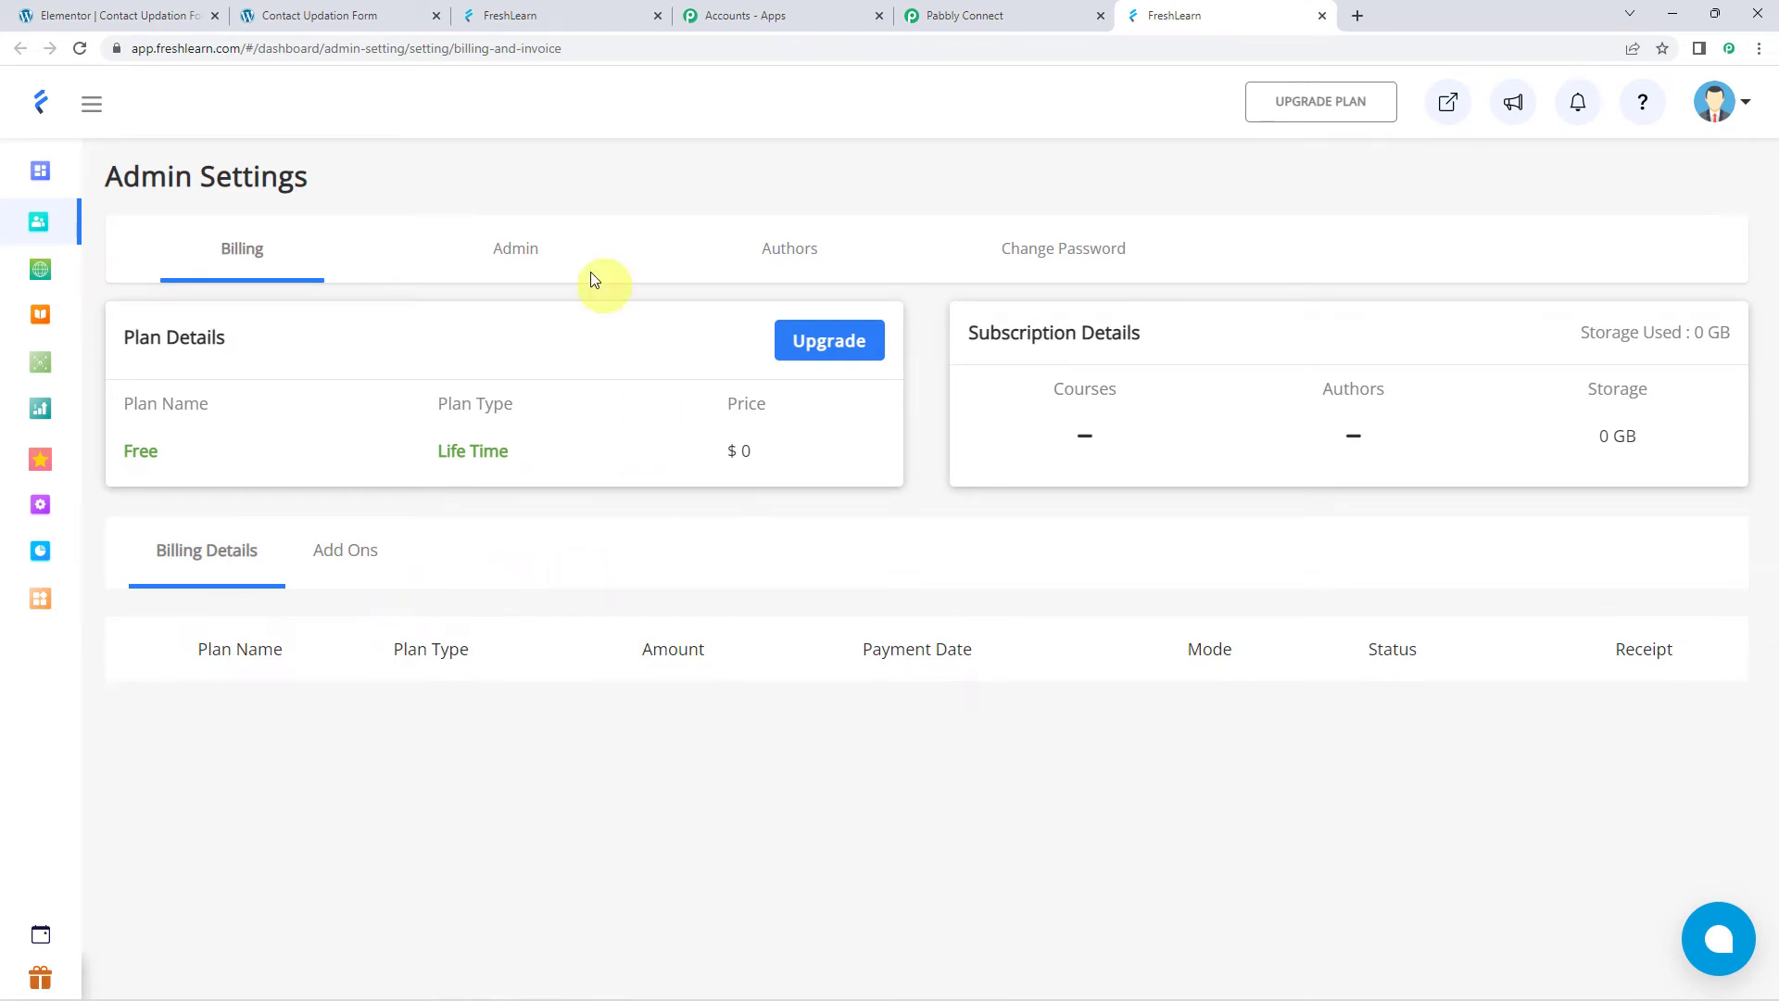
Copy the Pabbly Connect admin user's API key from FreshLearn's admin user list
click(512, 250)
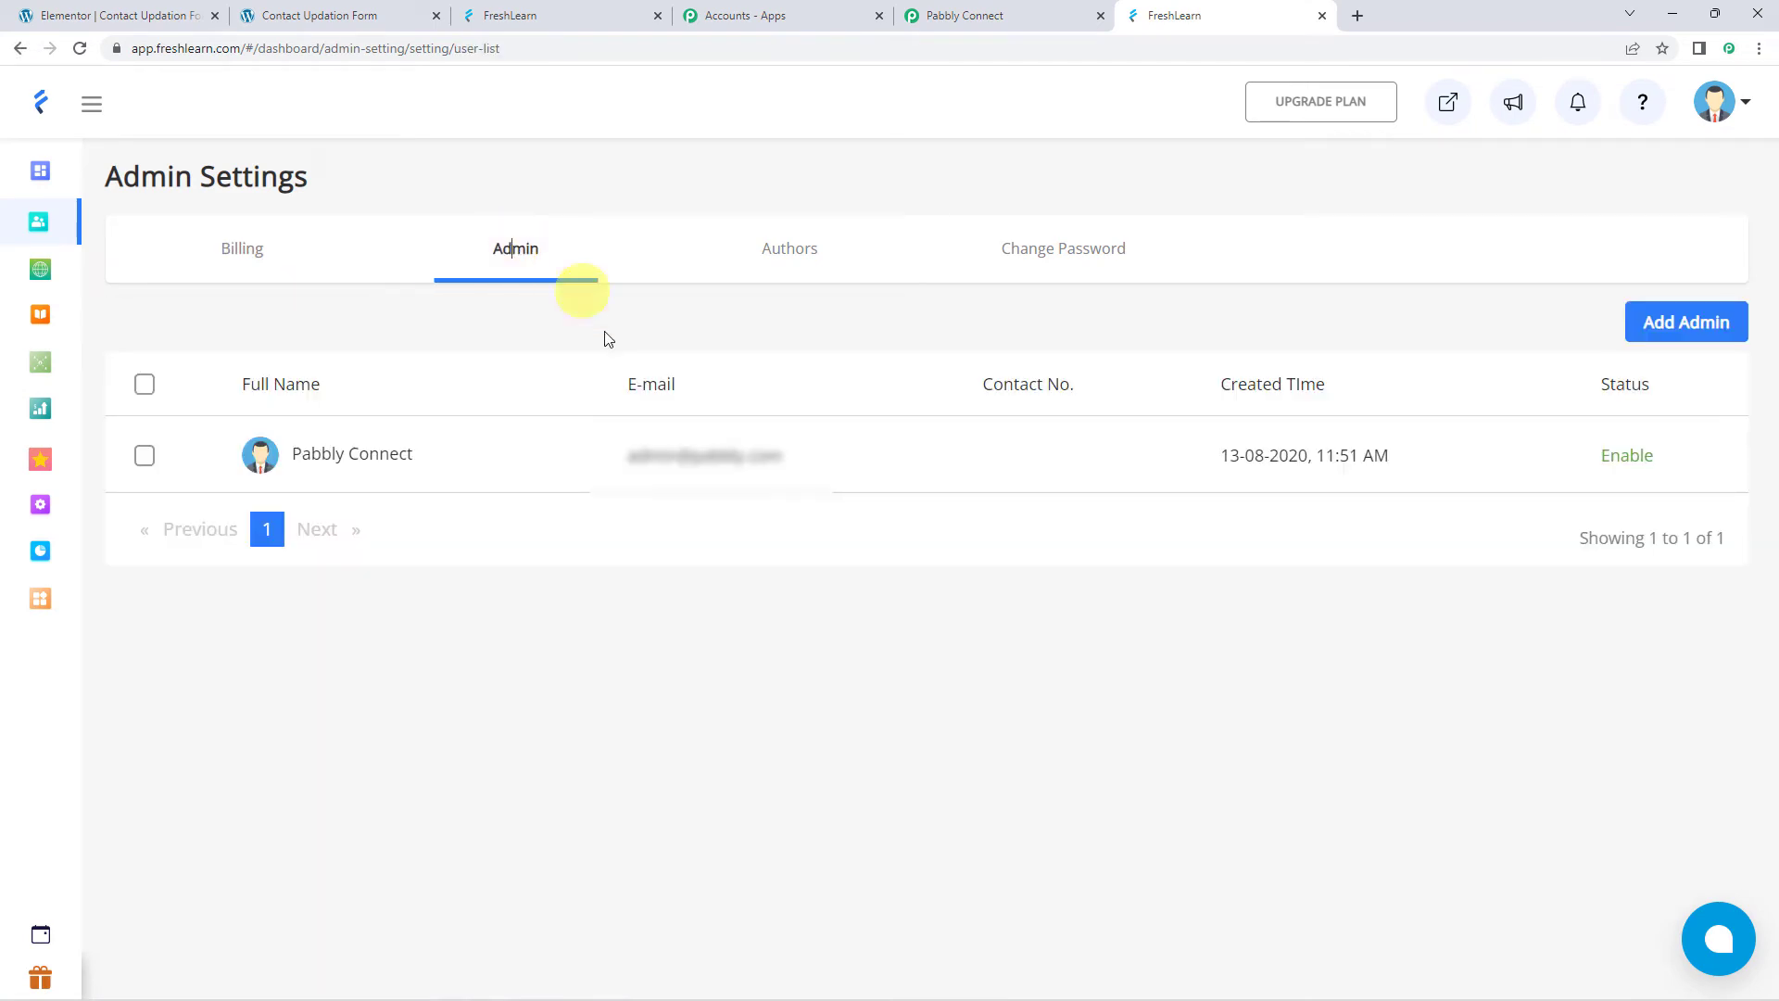
click(365, 456)
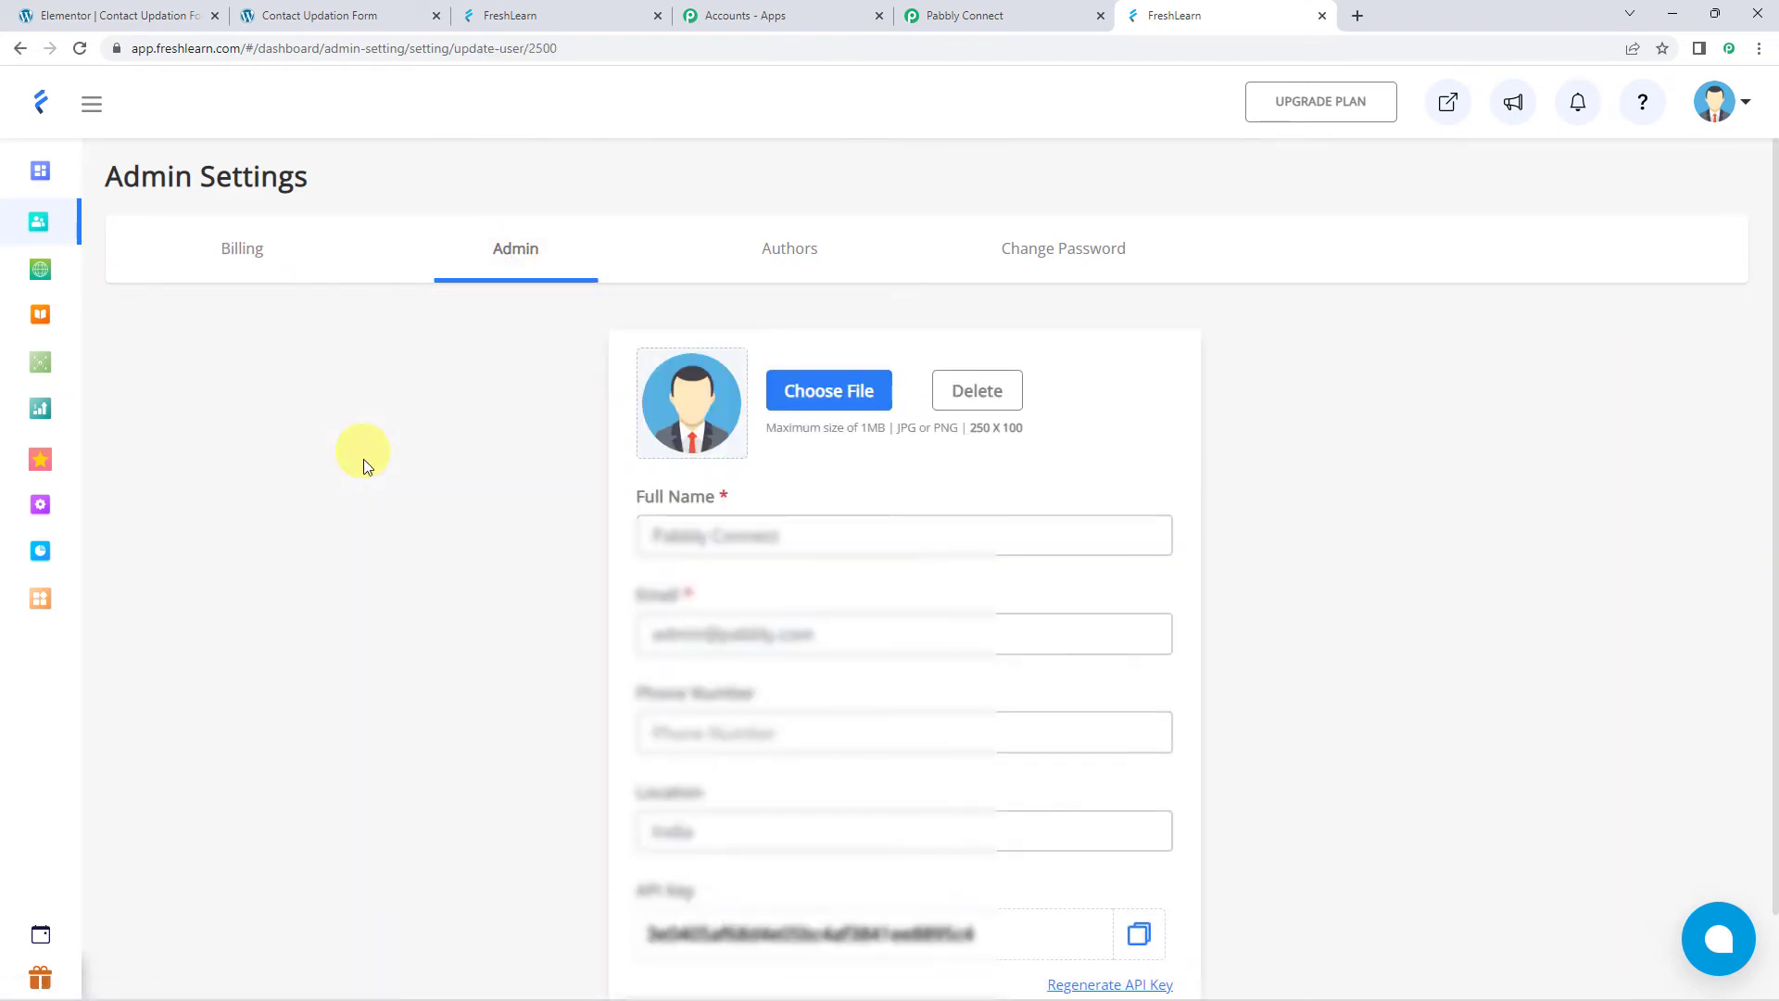
scroll(469, 559, down, 1)
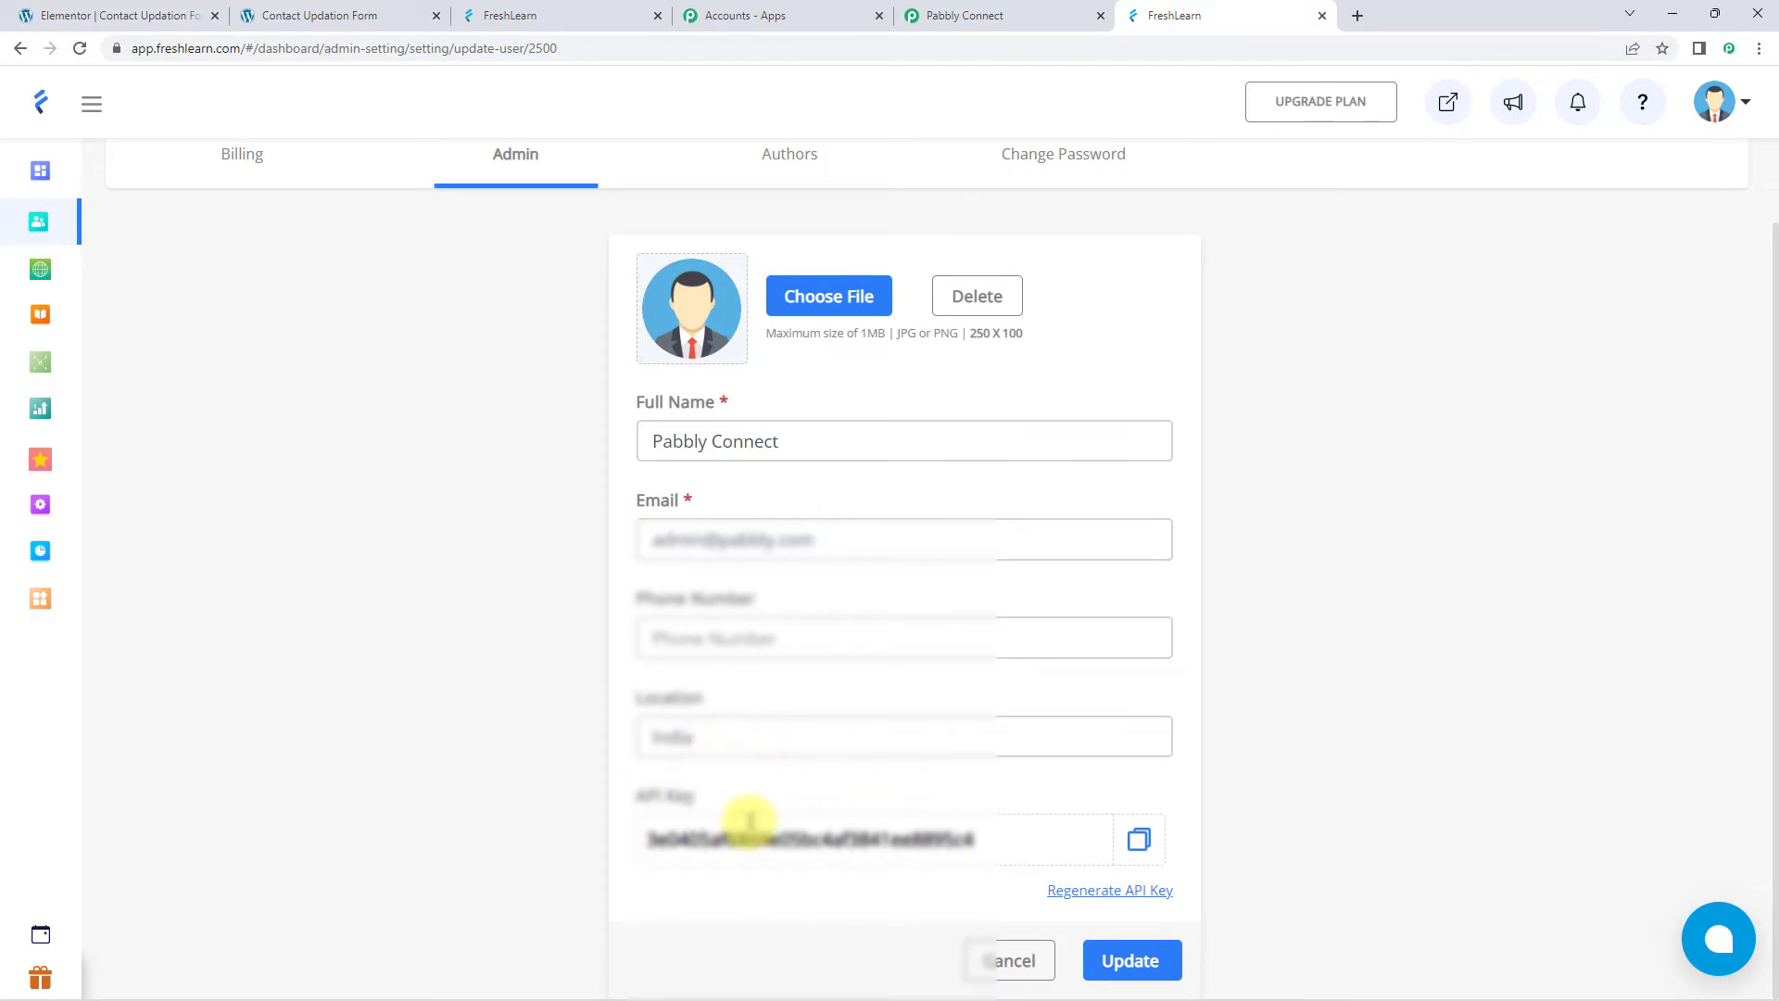
click(1139, 838)
click(1019, 19)
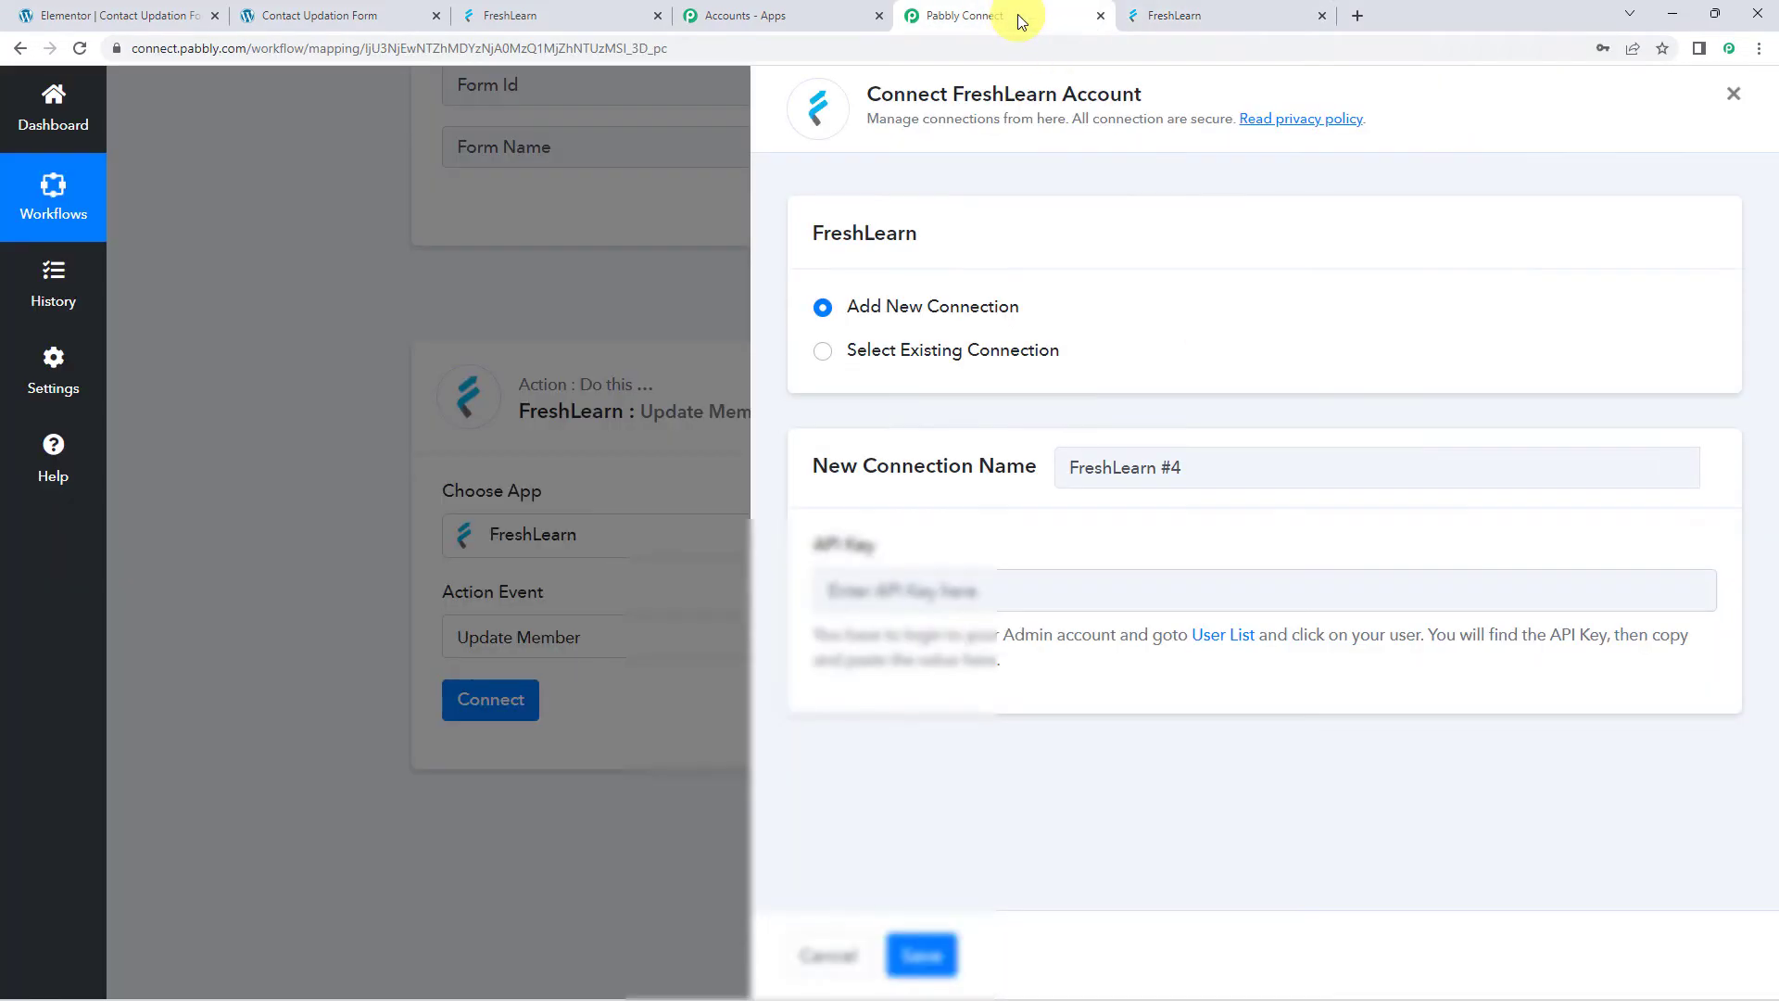
Paste the copied API key into the FreshLearn connection and save it
right_click(880, 593)
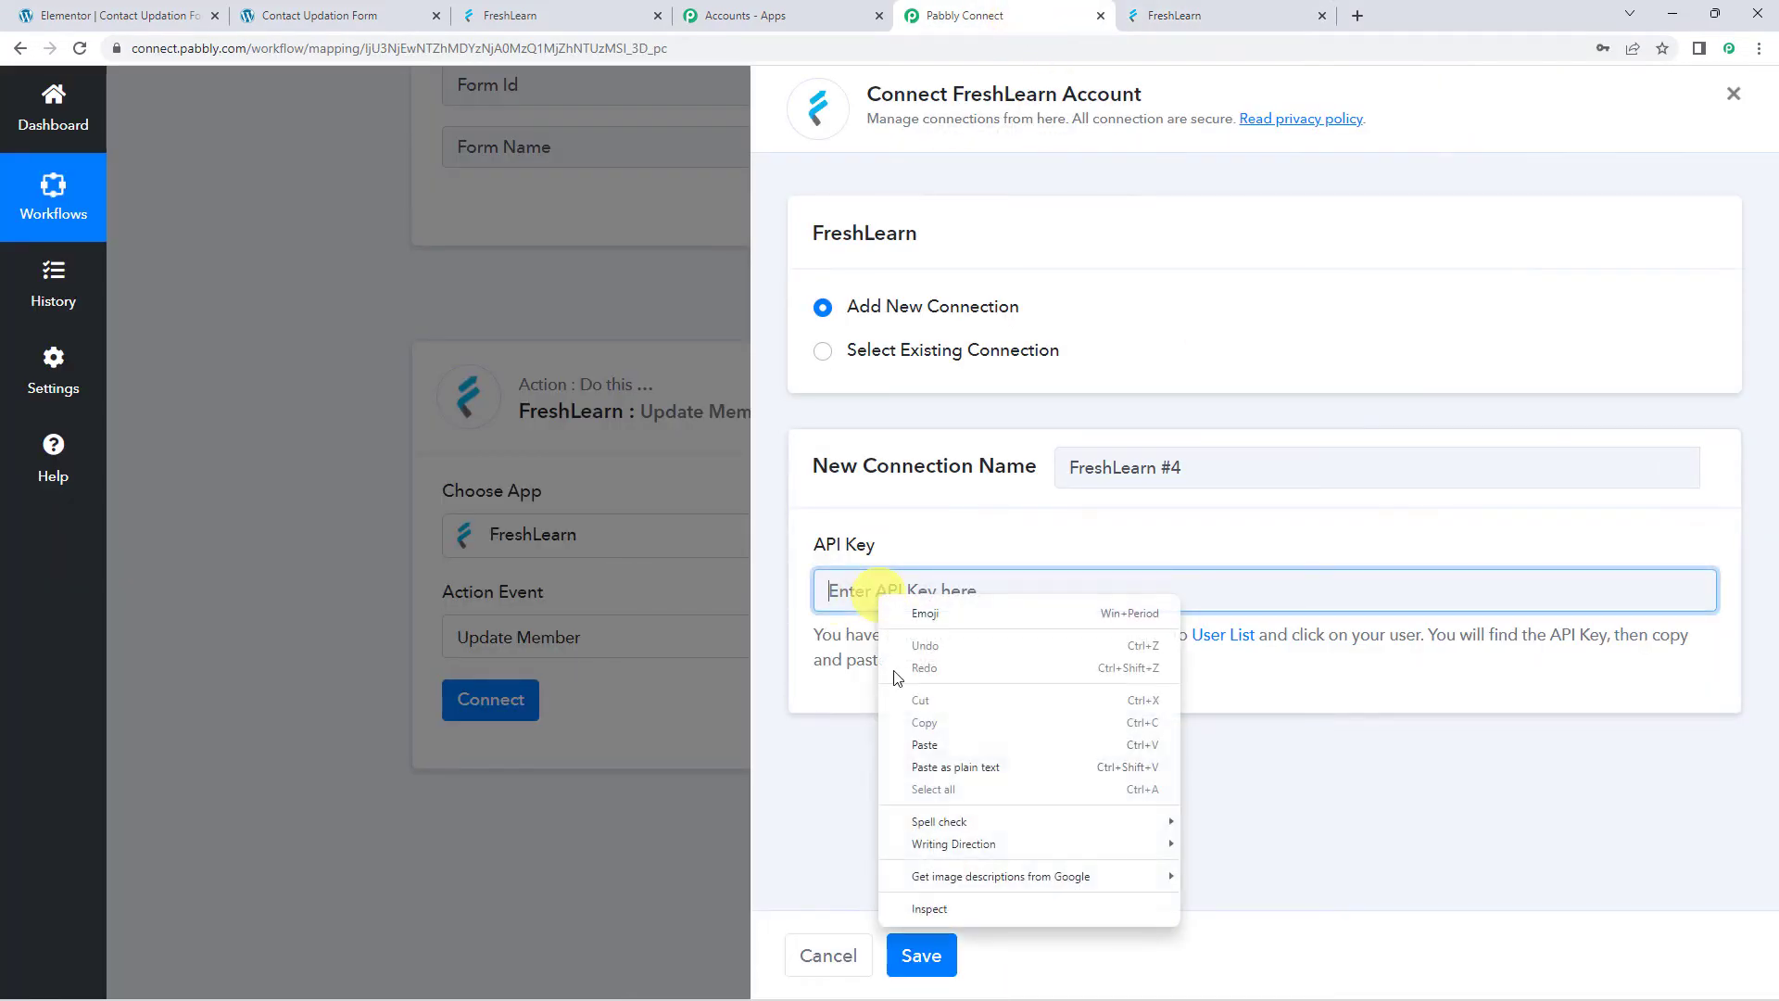
click(926, 744)
click(921, 956)
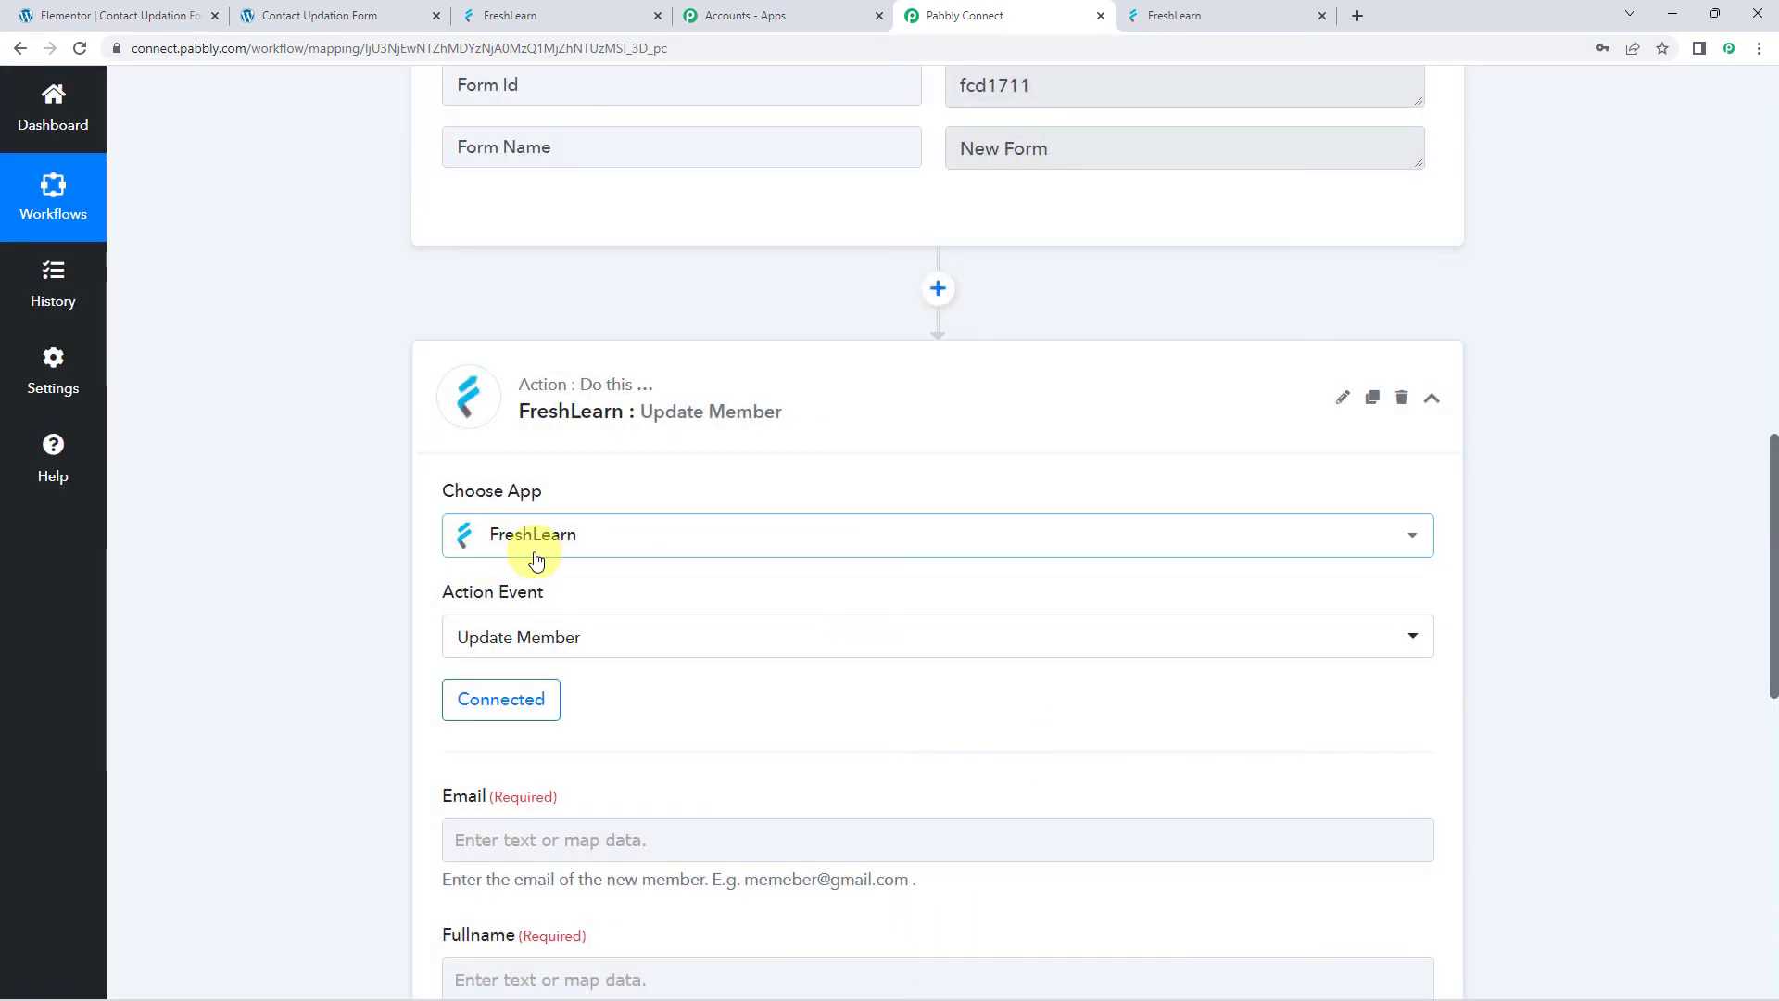
scroll(749, 696, down, 3)
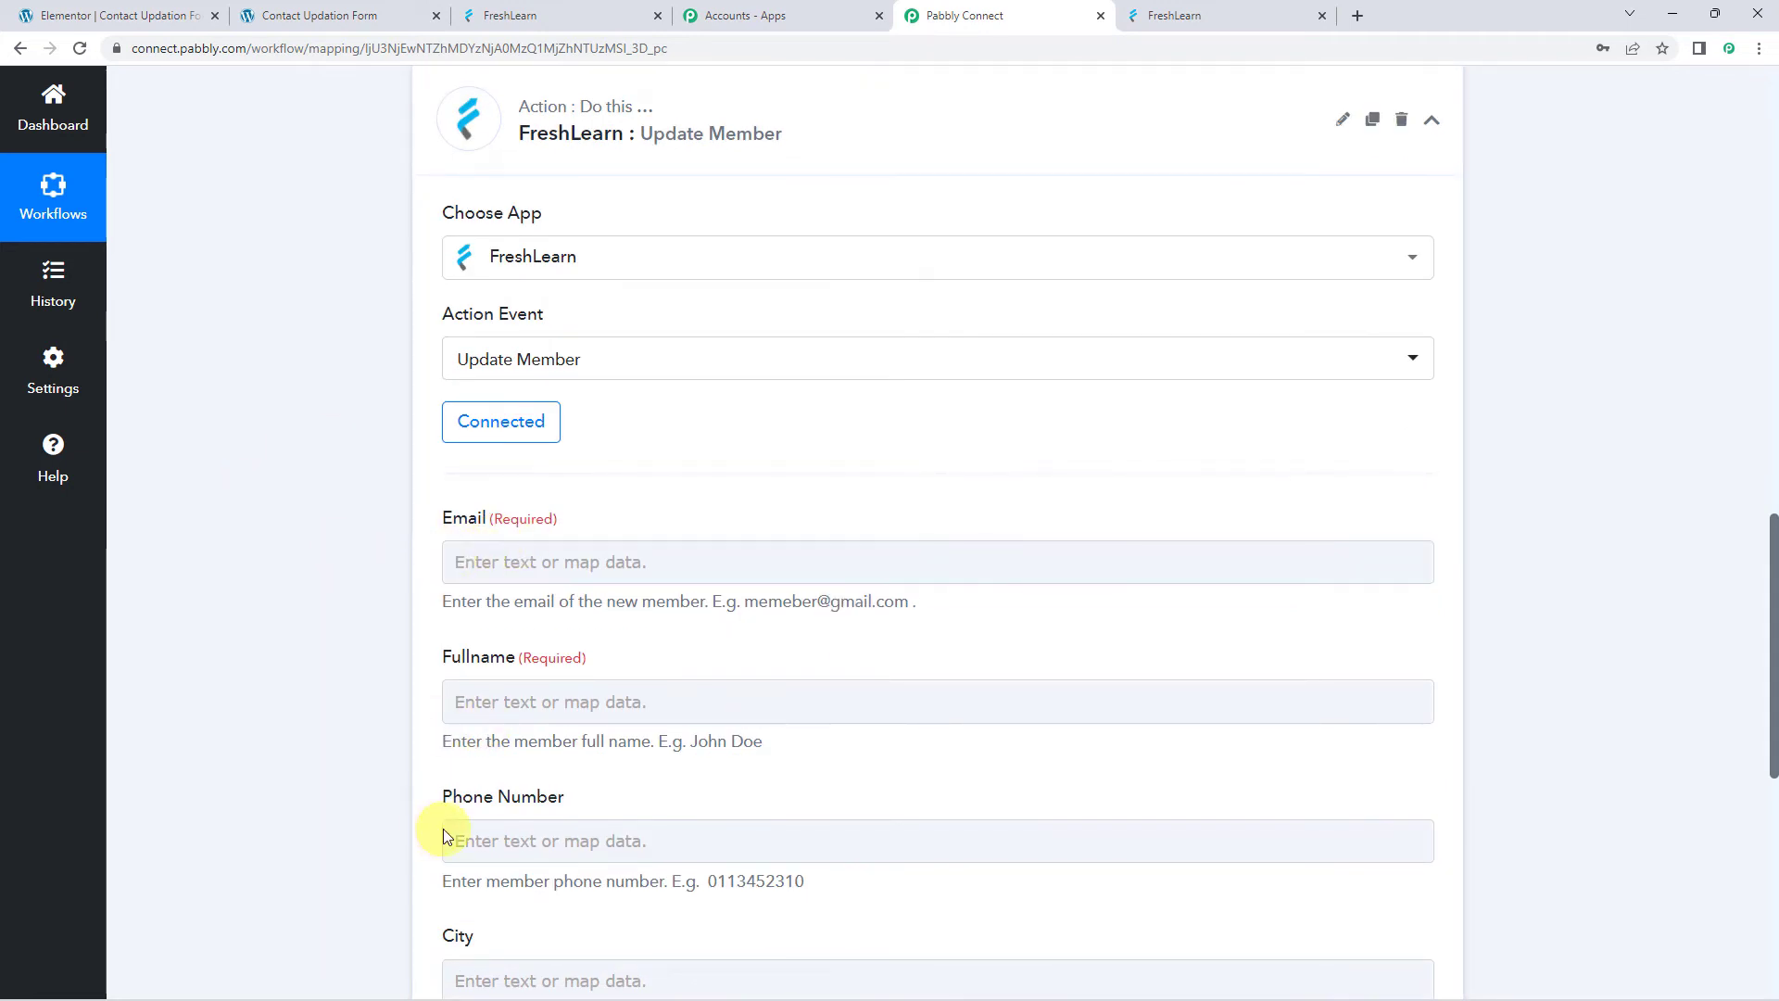
scroll(293, 576, up, 5)
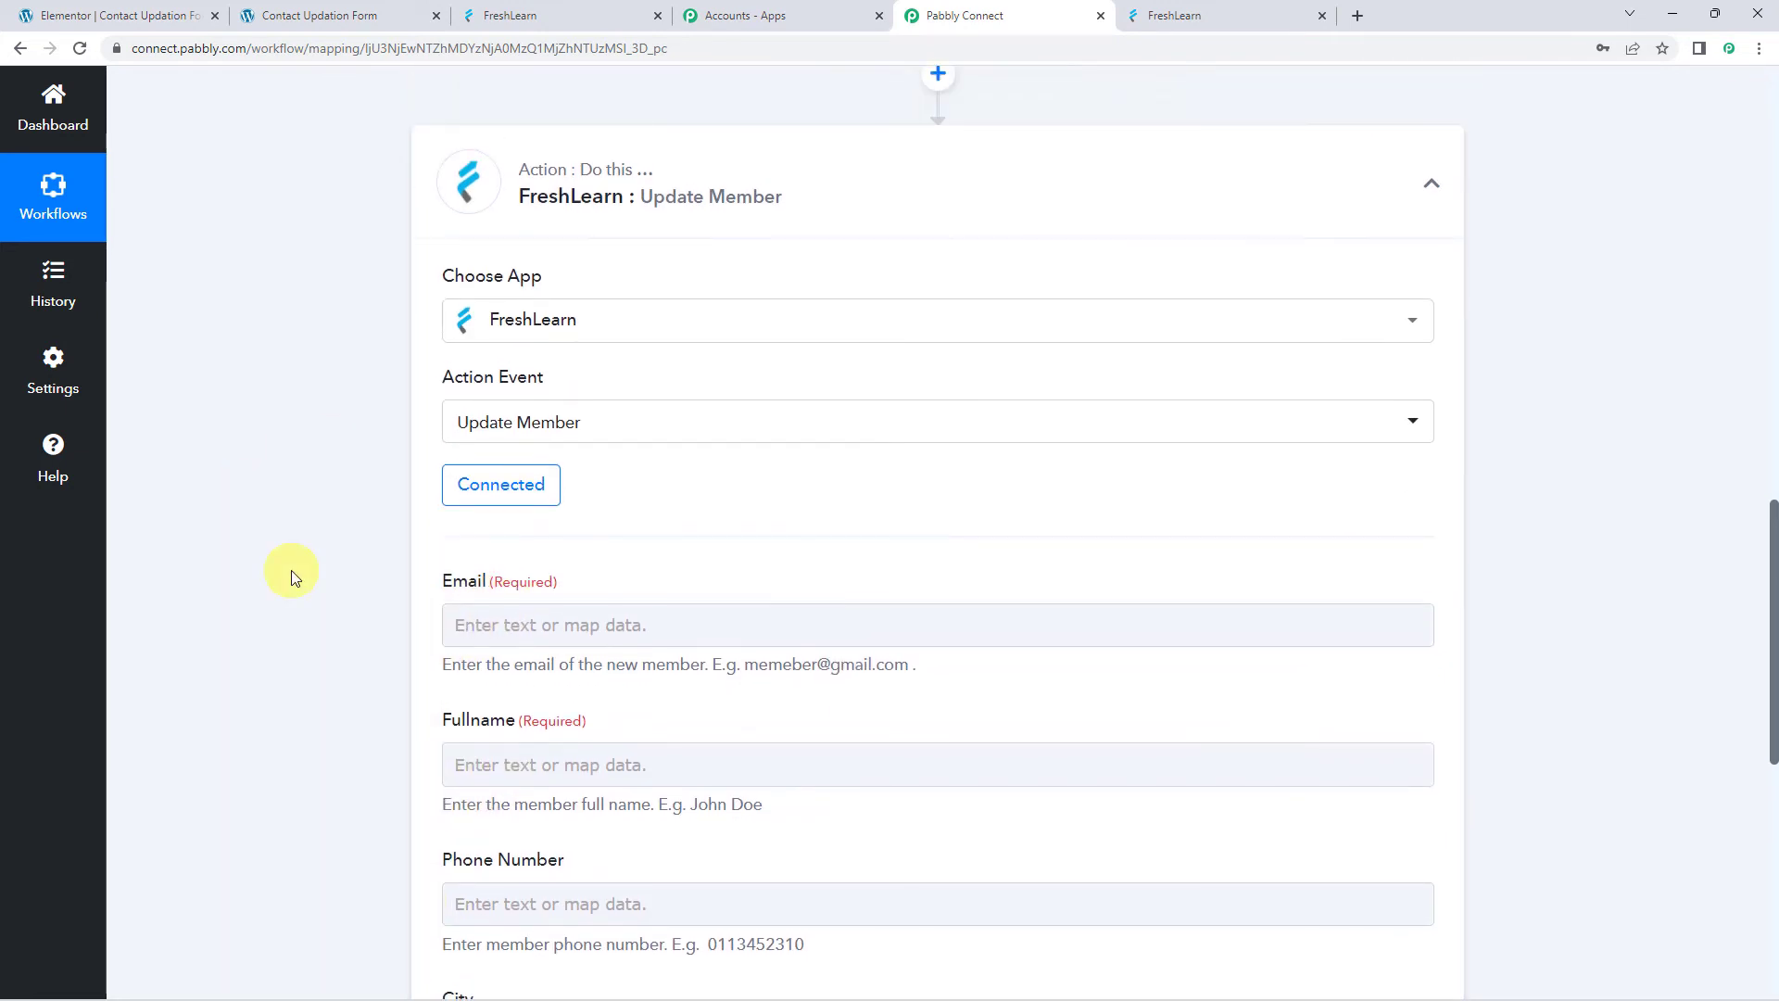
scroll(293, 577, up, 3)
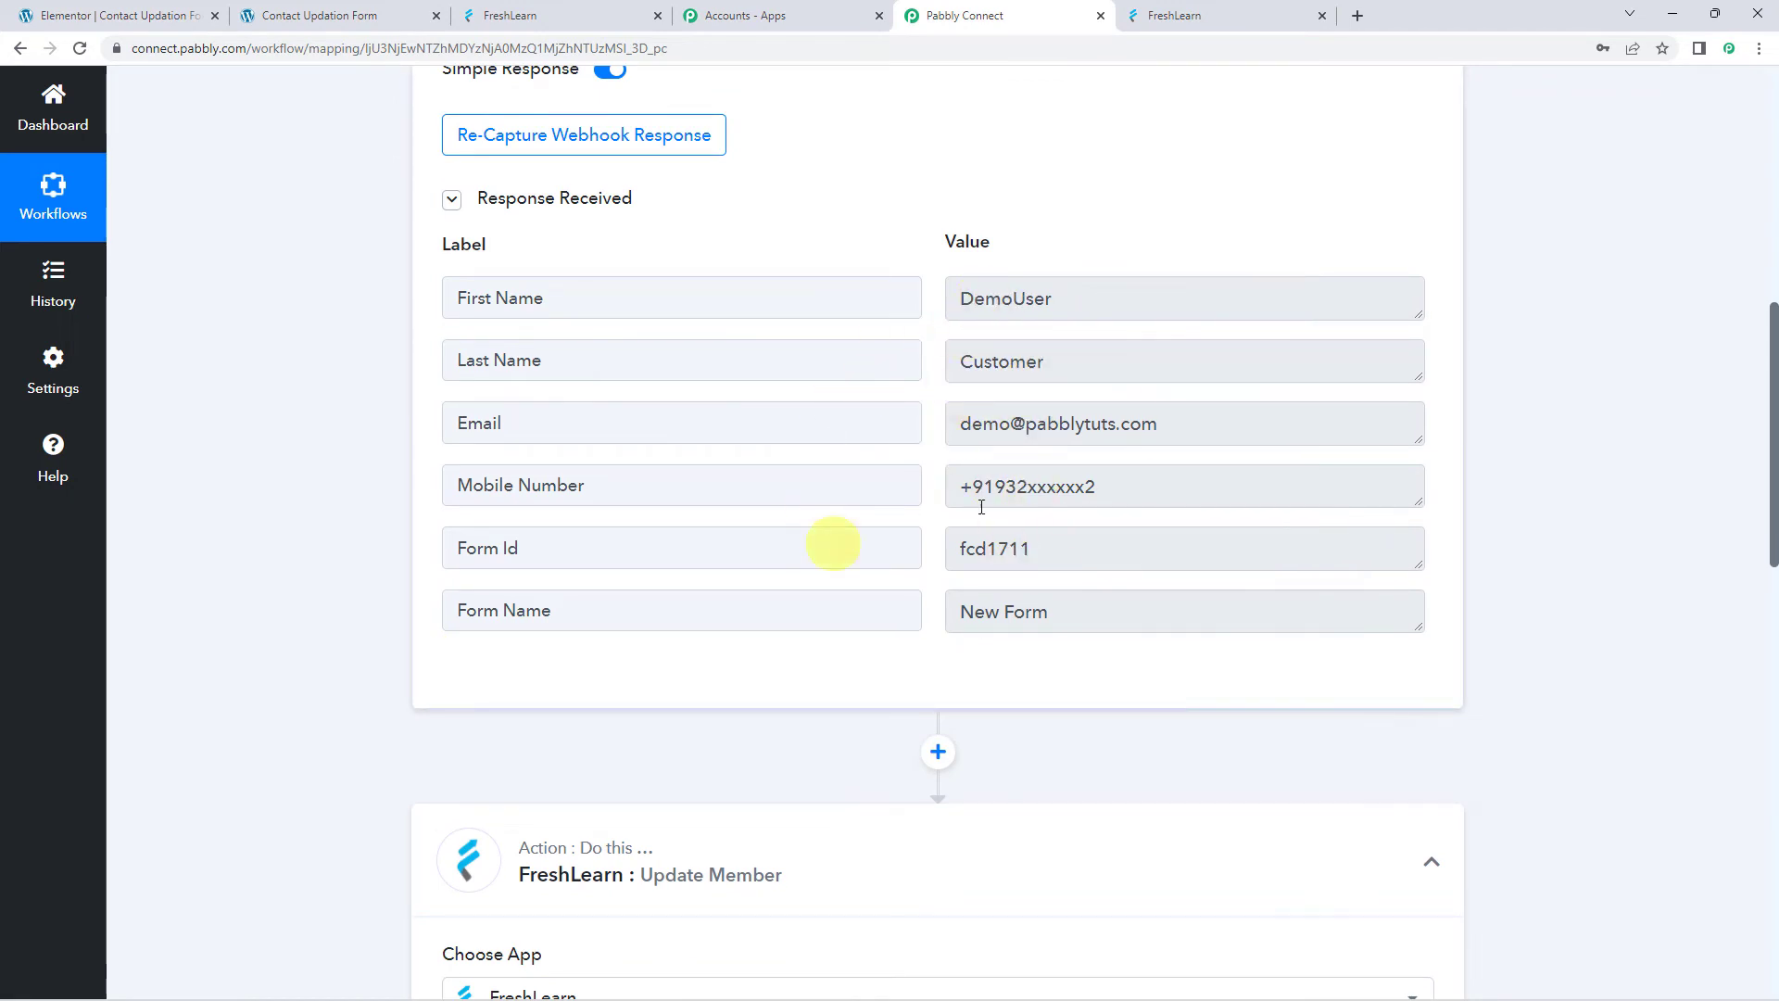
Map the Elementor submission's Email into the Update Member Email field
scroll(297, 525, down, 9)
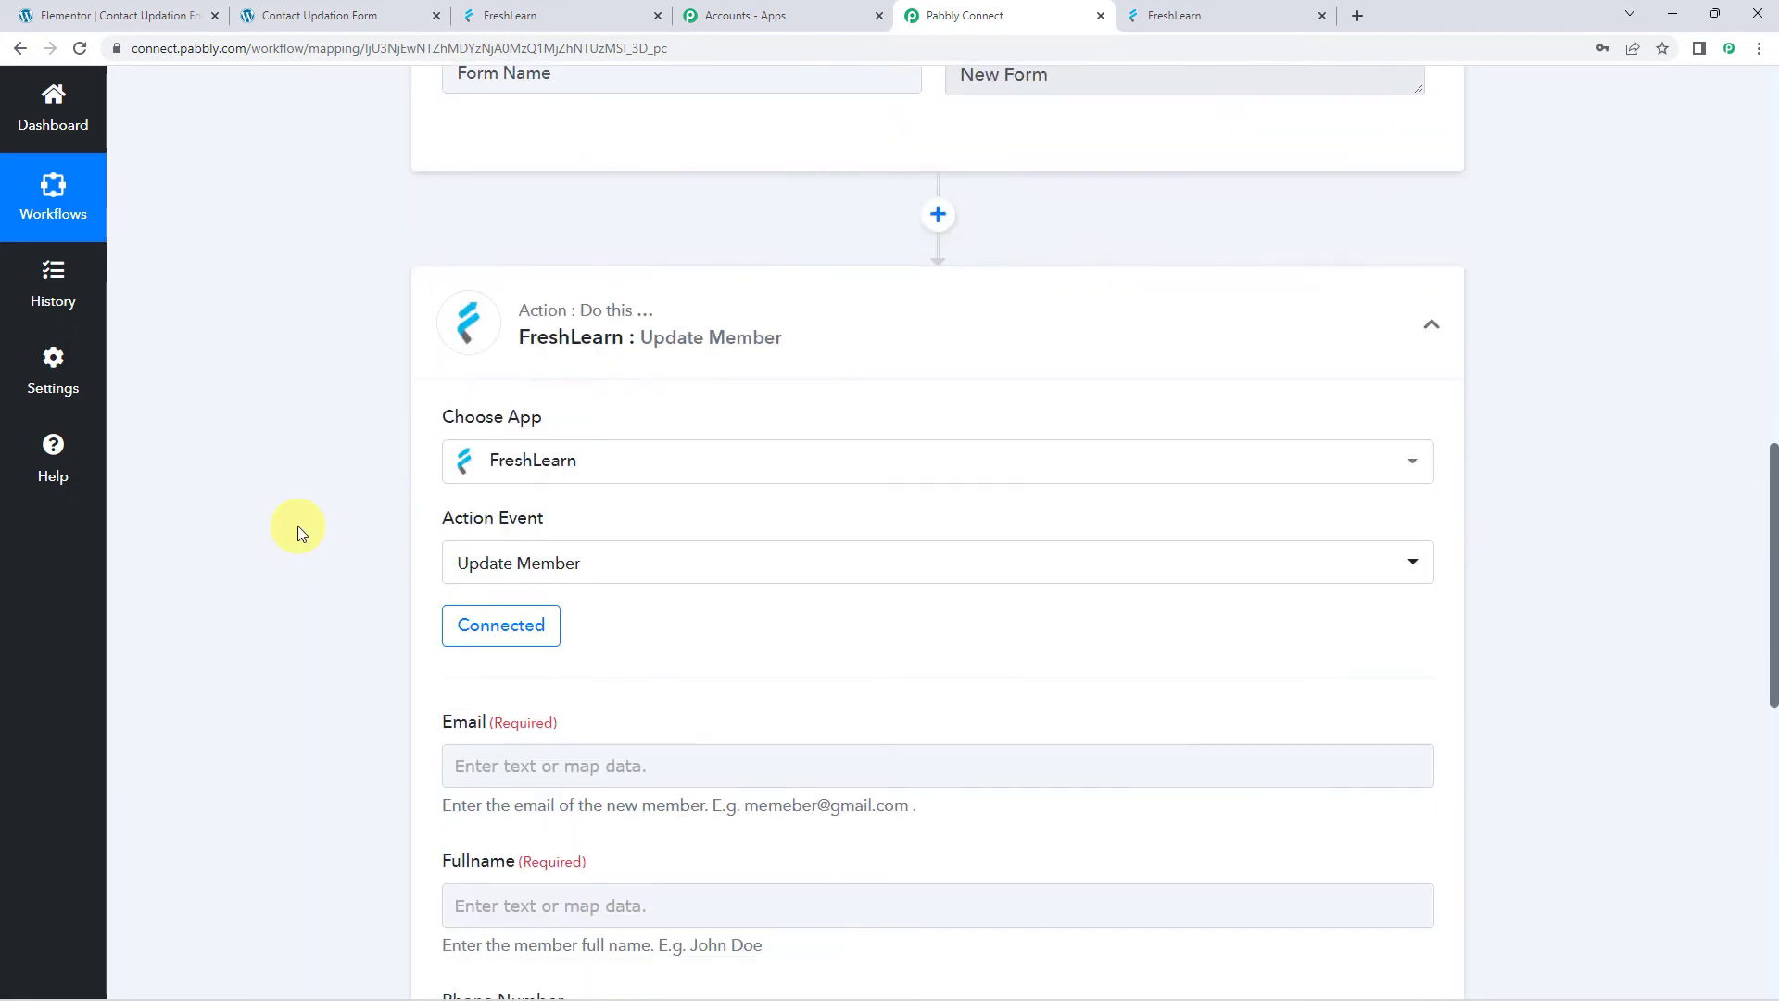
click(501, 466)
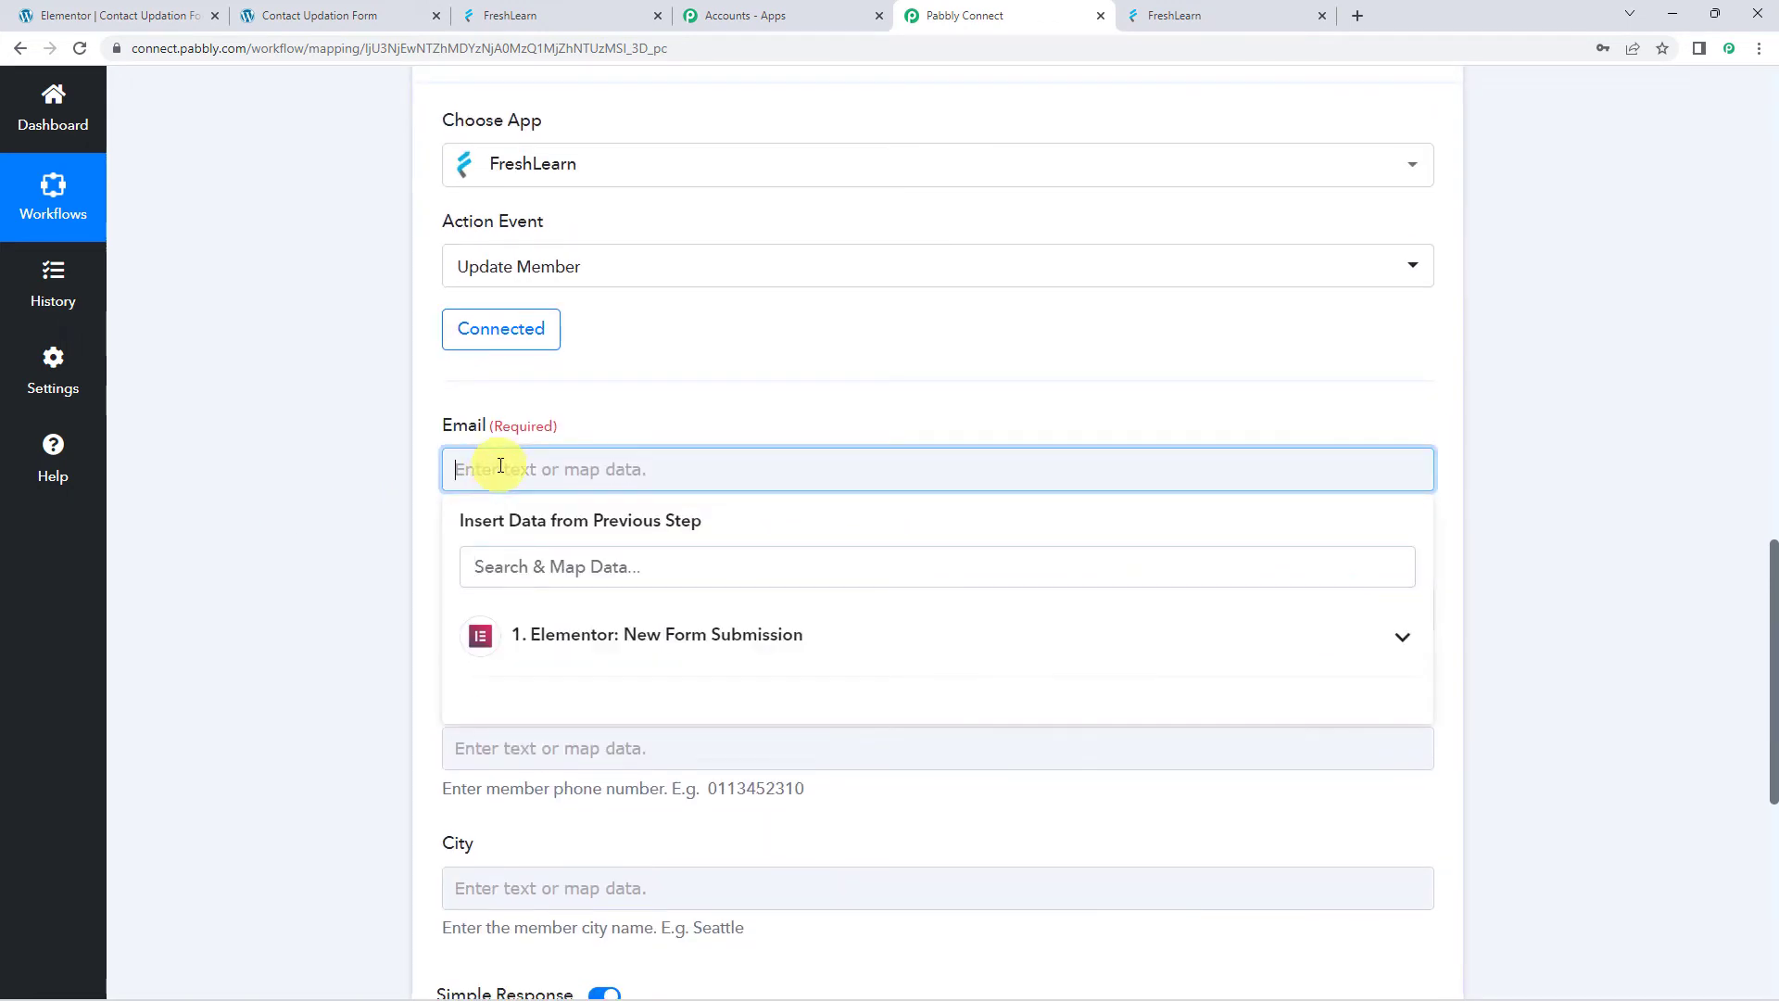
click(591, 644)
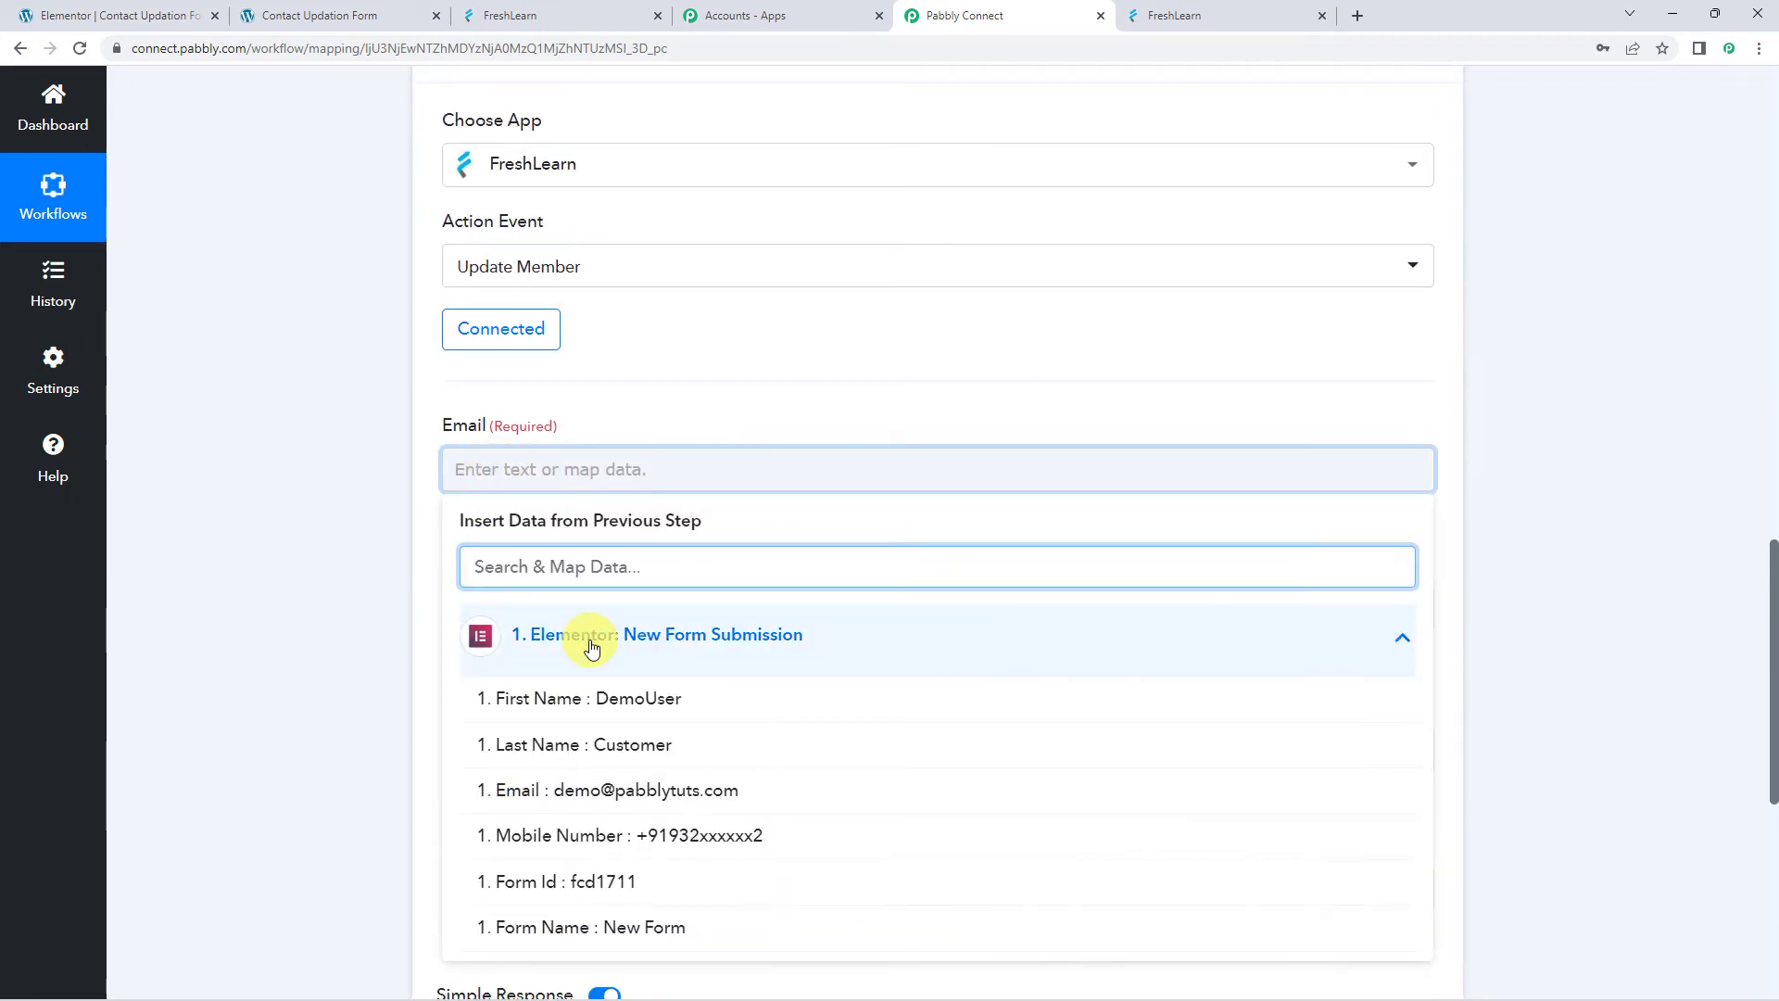
click(556, 789)
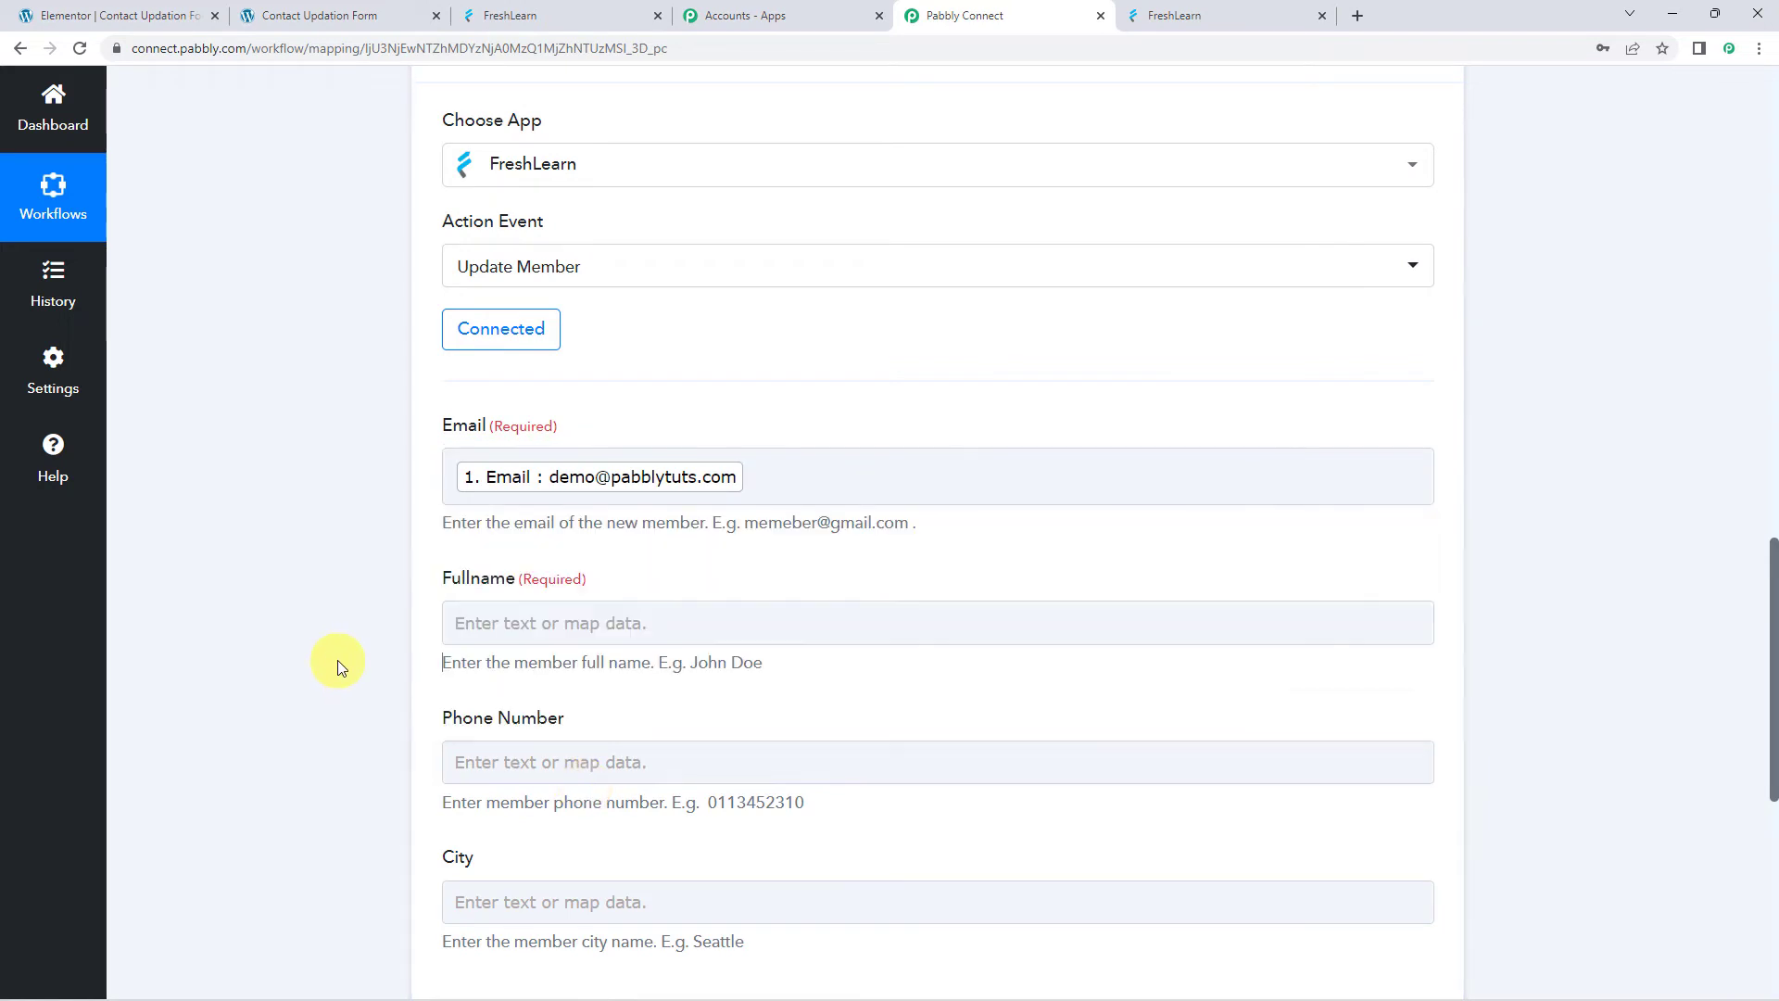
scroll(337, 660, down, 3)
scroll(337, 660, up, 3)
Map First Name and Last Name from the form submission into Fullname
click(464, 615)
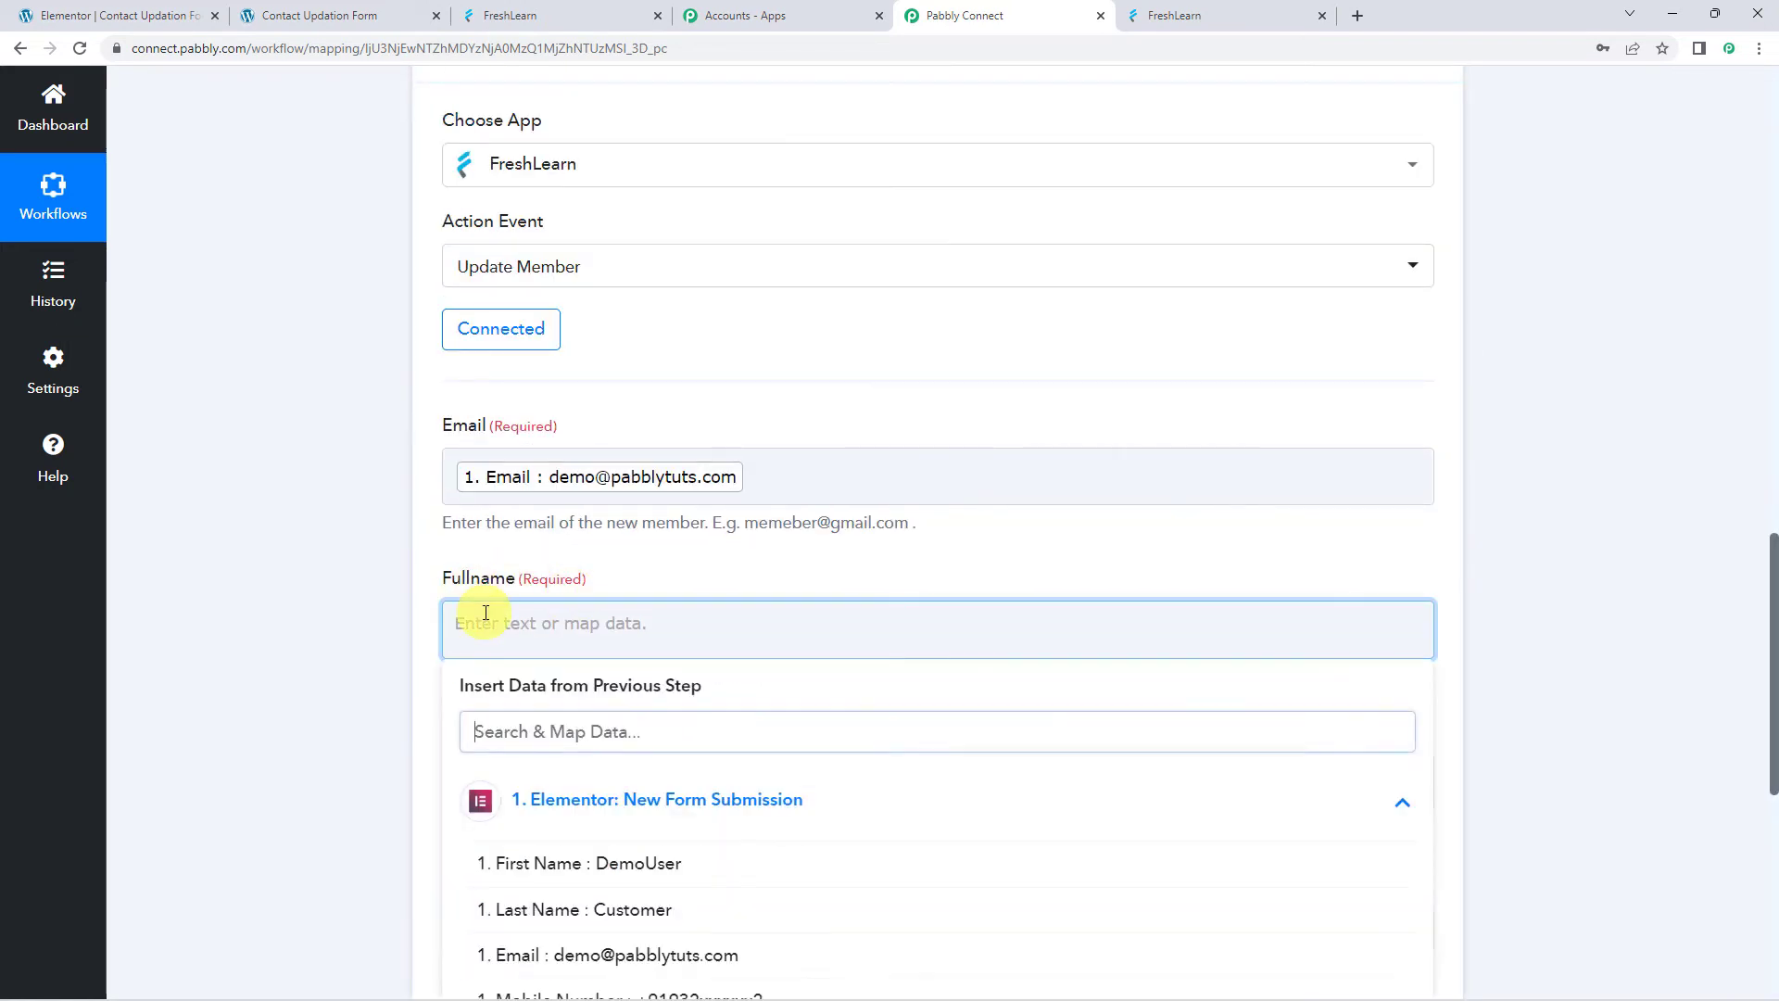
scroll(387, 567, down, 1)
scroll(387, 567, down, 2)
click(573, 584)
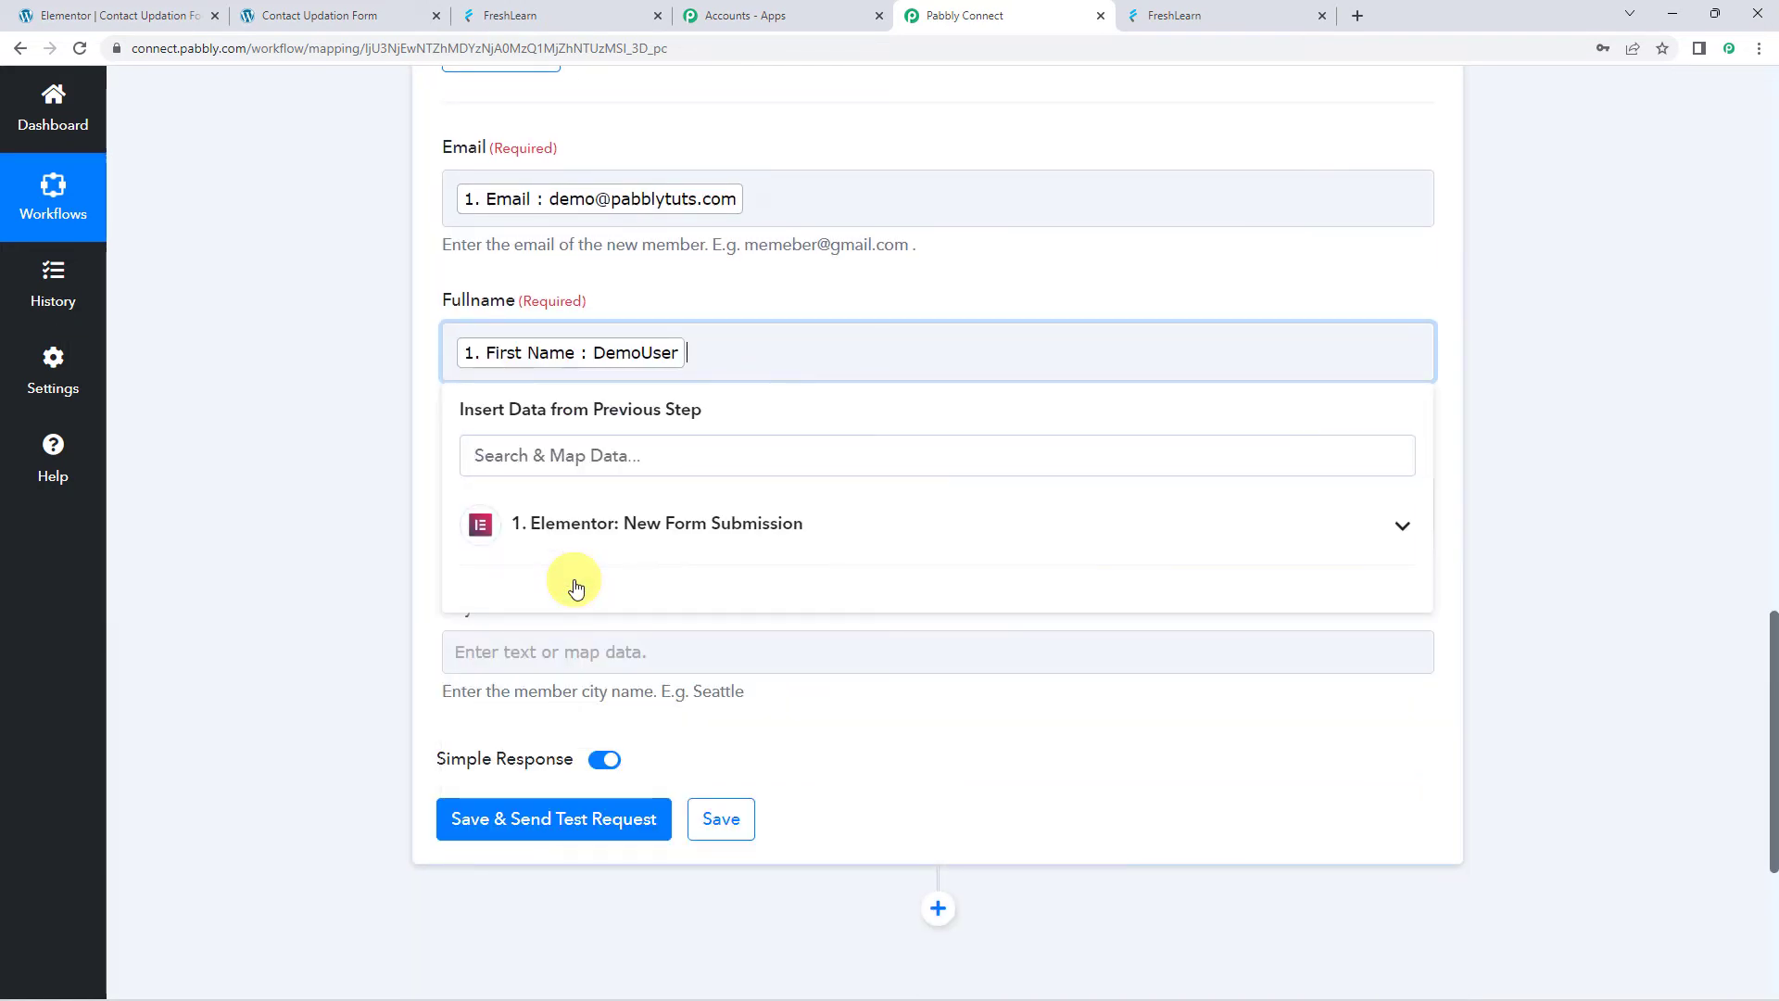
click(562, 554)
click(556, 627)
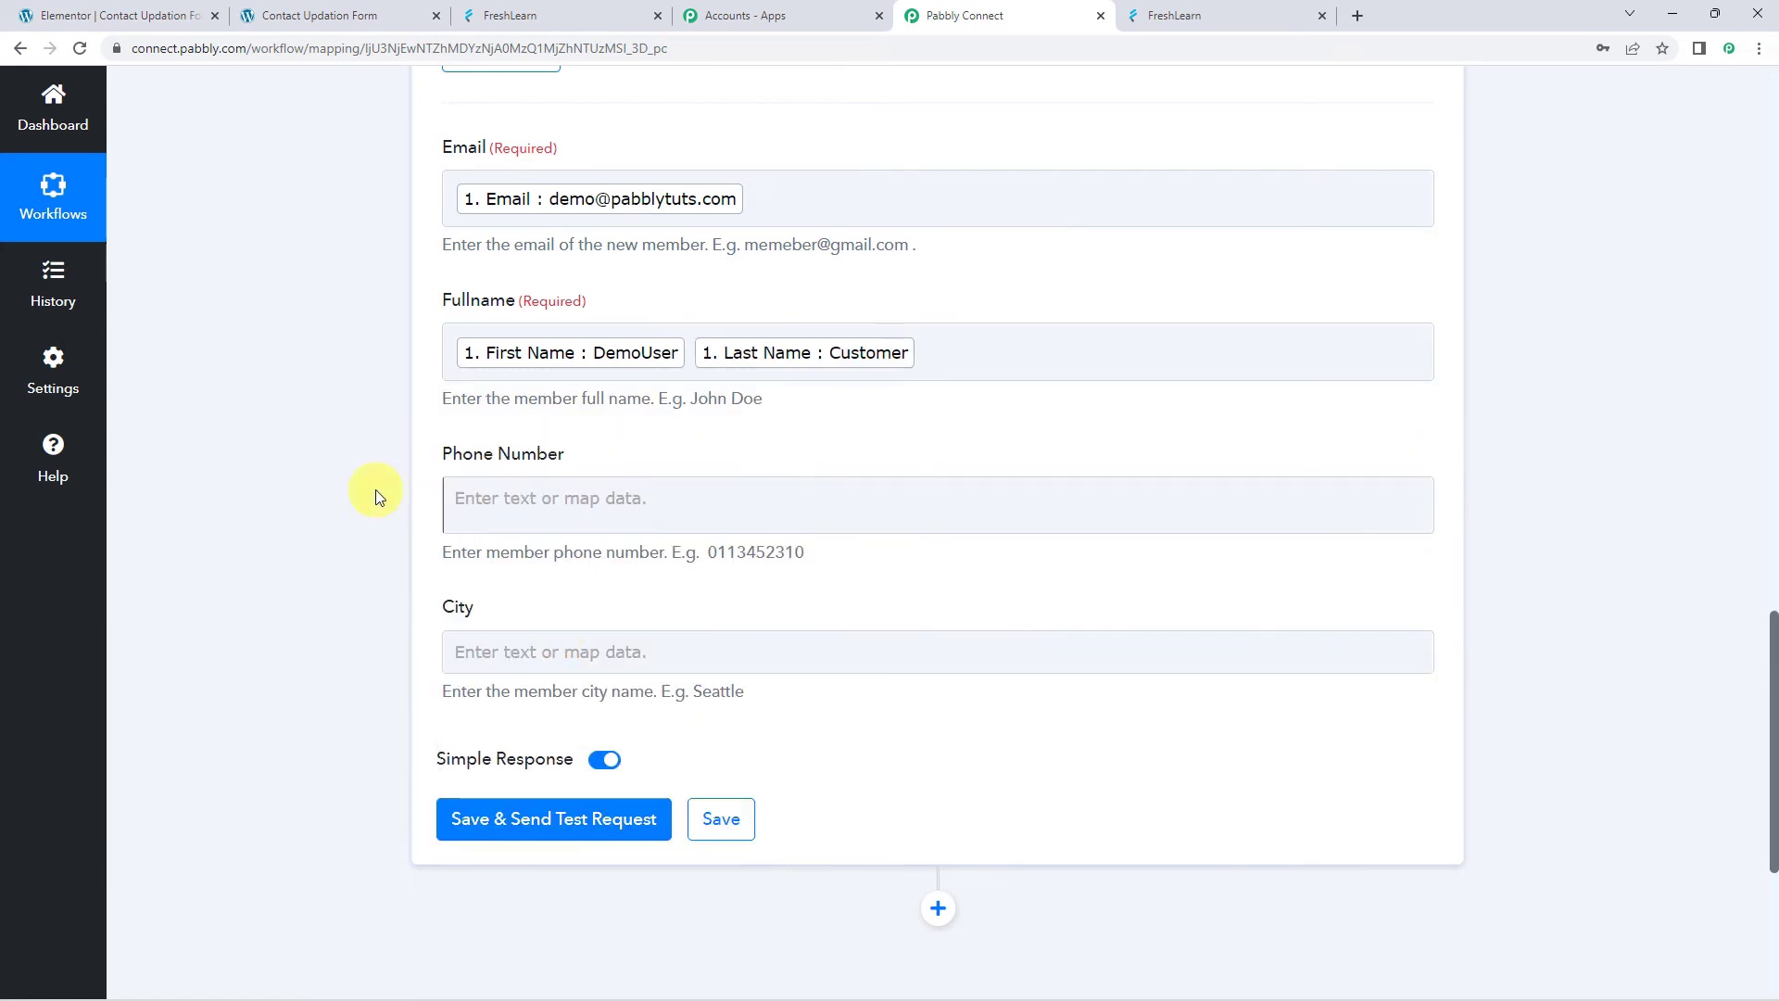
Map the submitted Mobile Number into the Phone Number field
scroll(375, 491, down, 1)
click(472, 405)
click(595, 593)
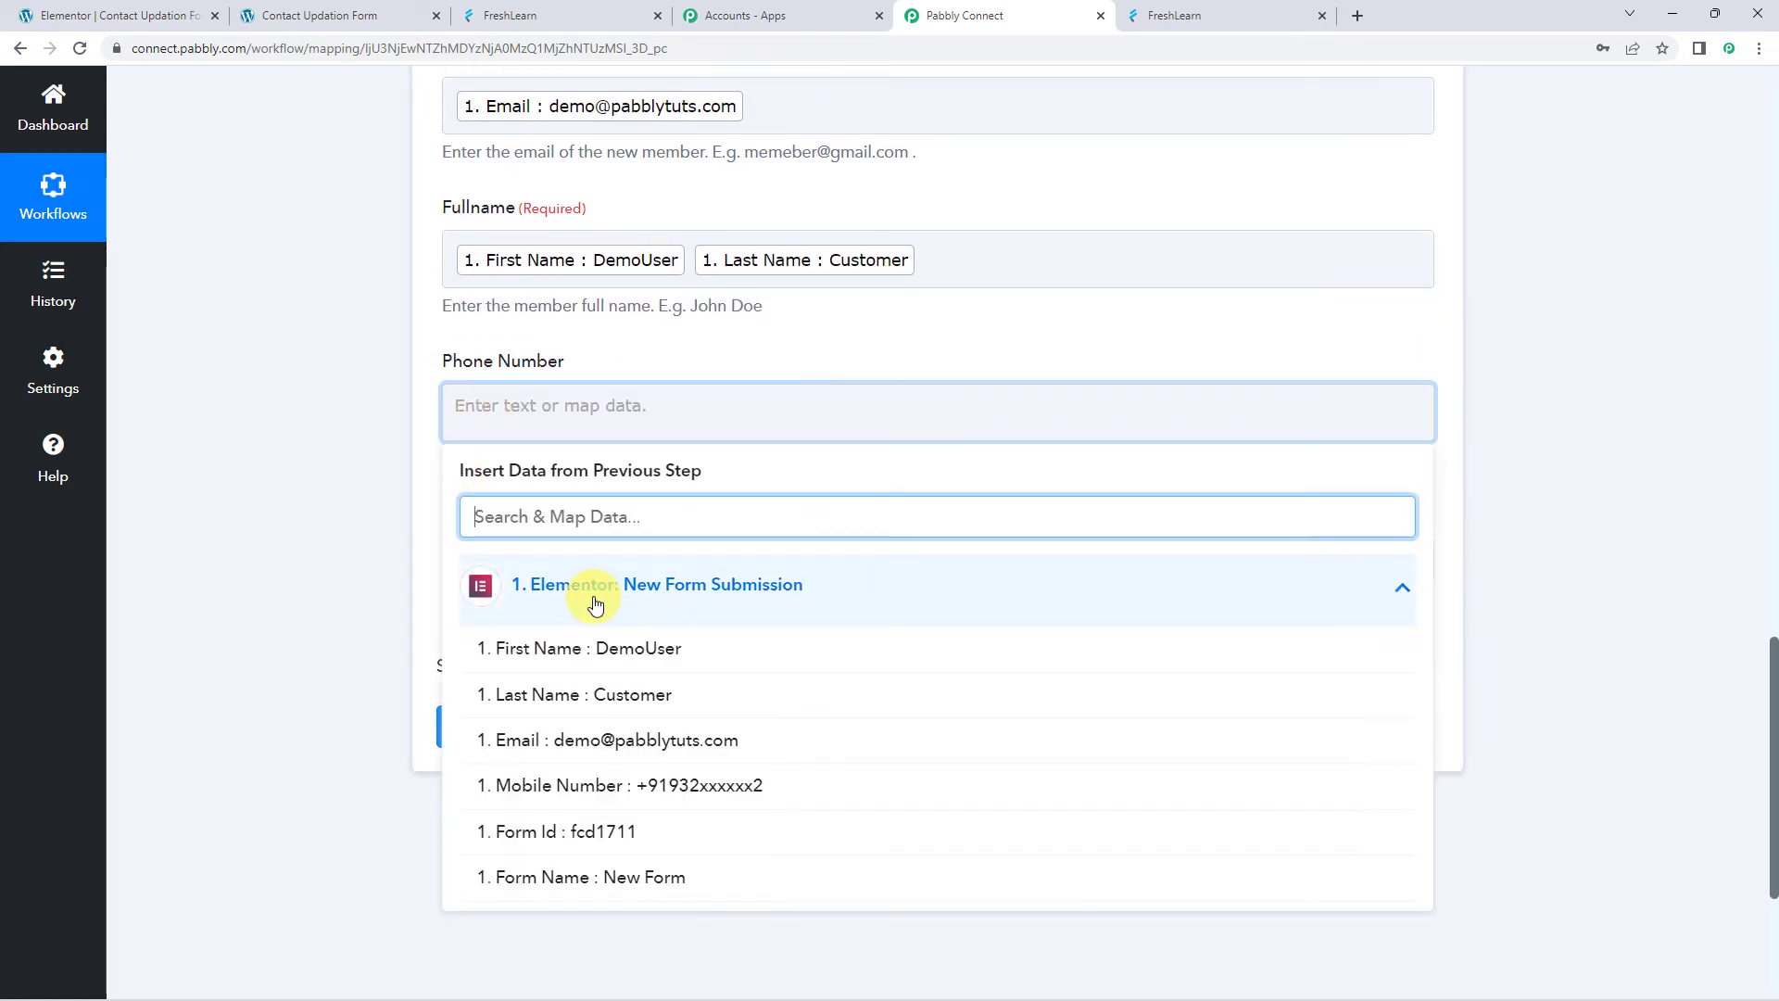
click(595, 802)
click(376, 502)
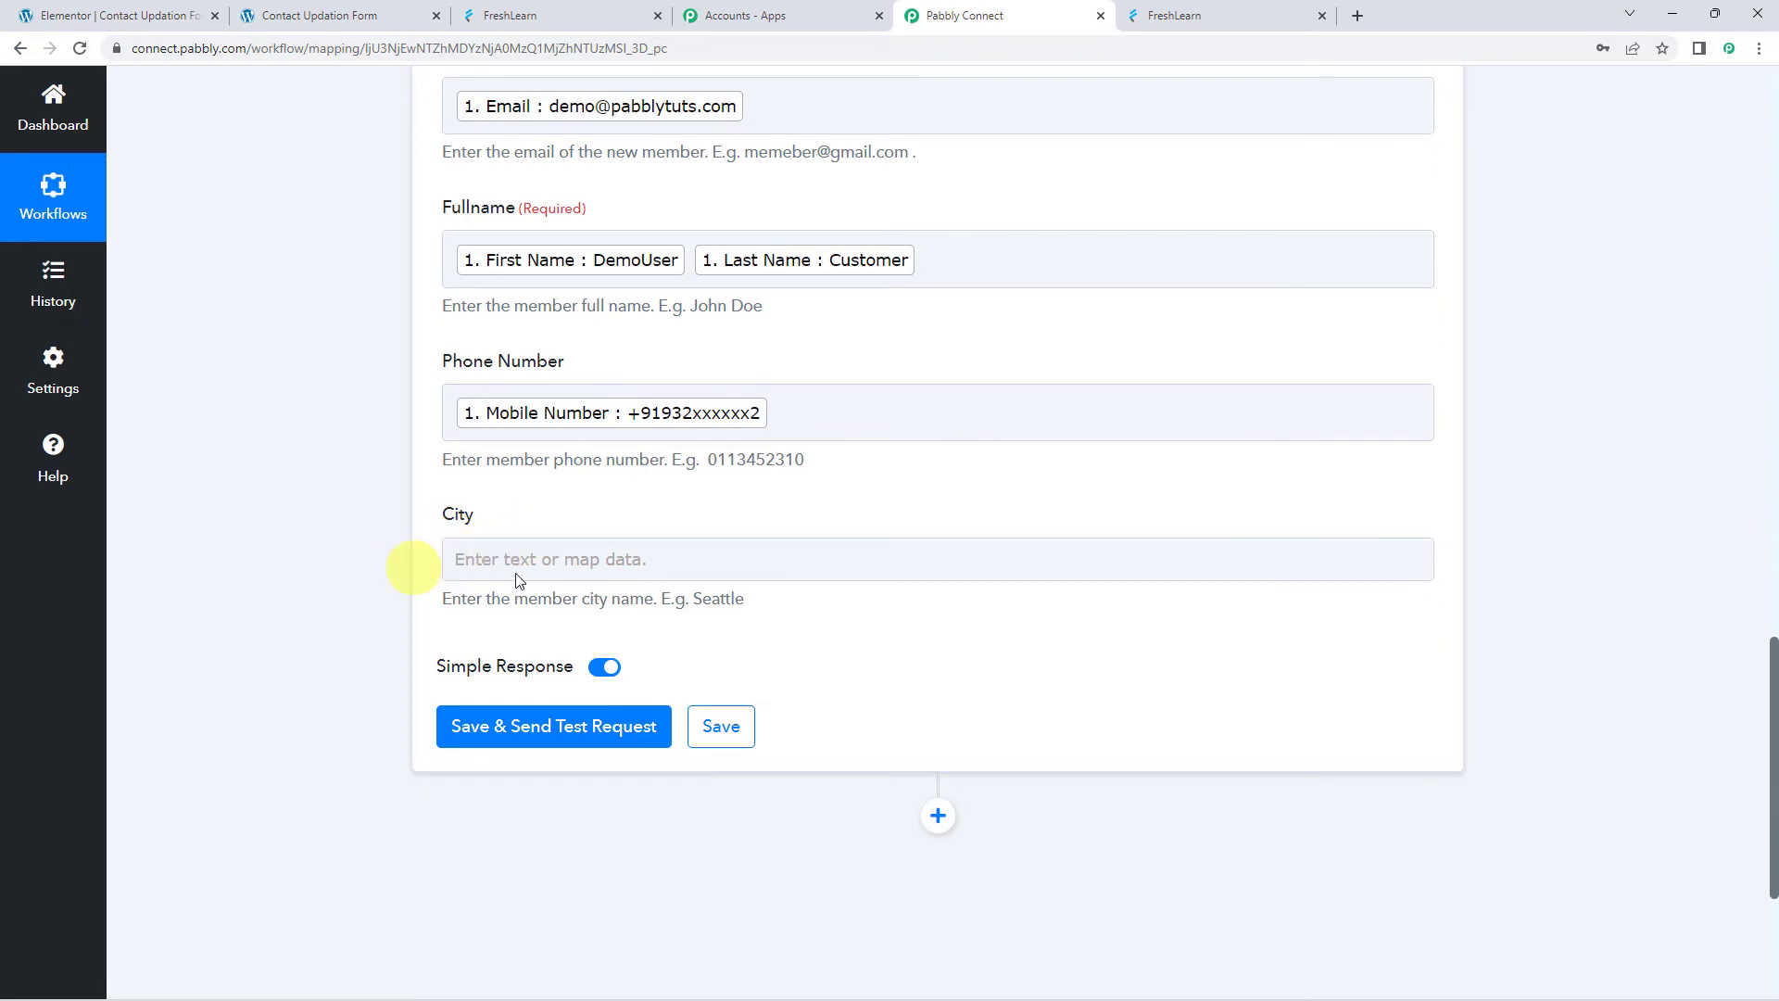
Save and test the Update Member action, then view FreshLearn's member list
click(515, 730)
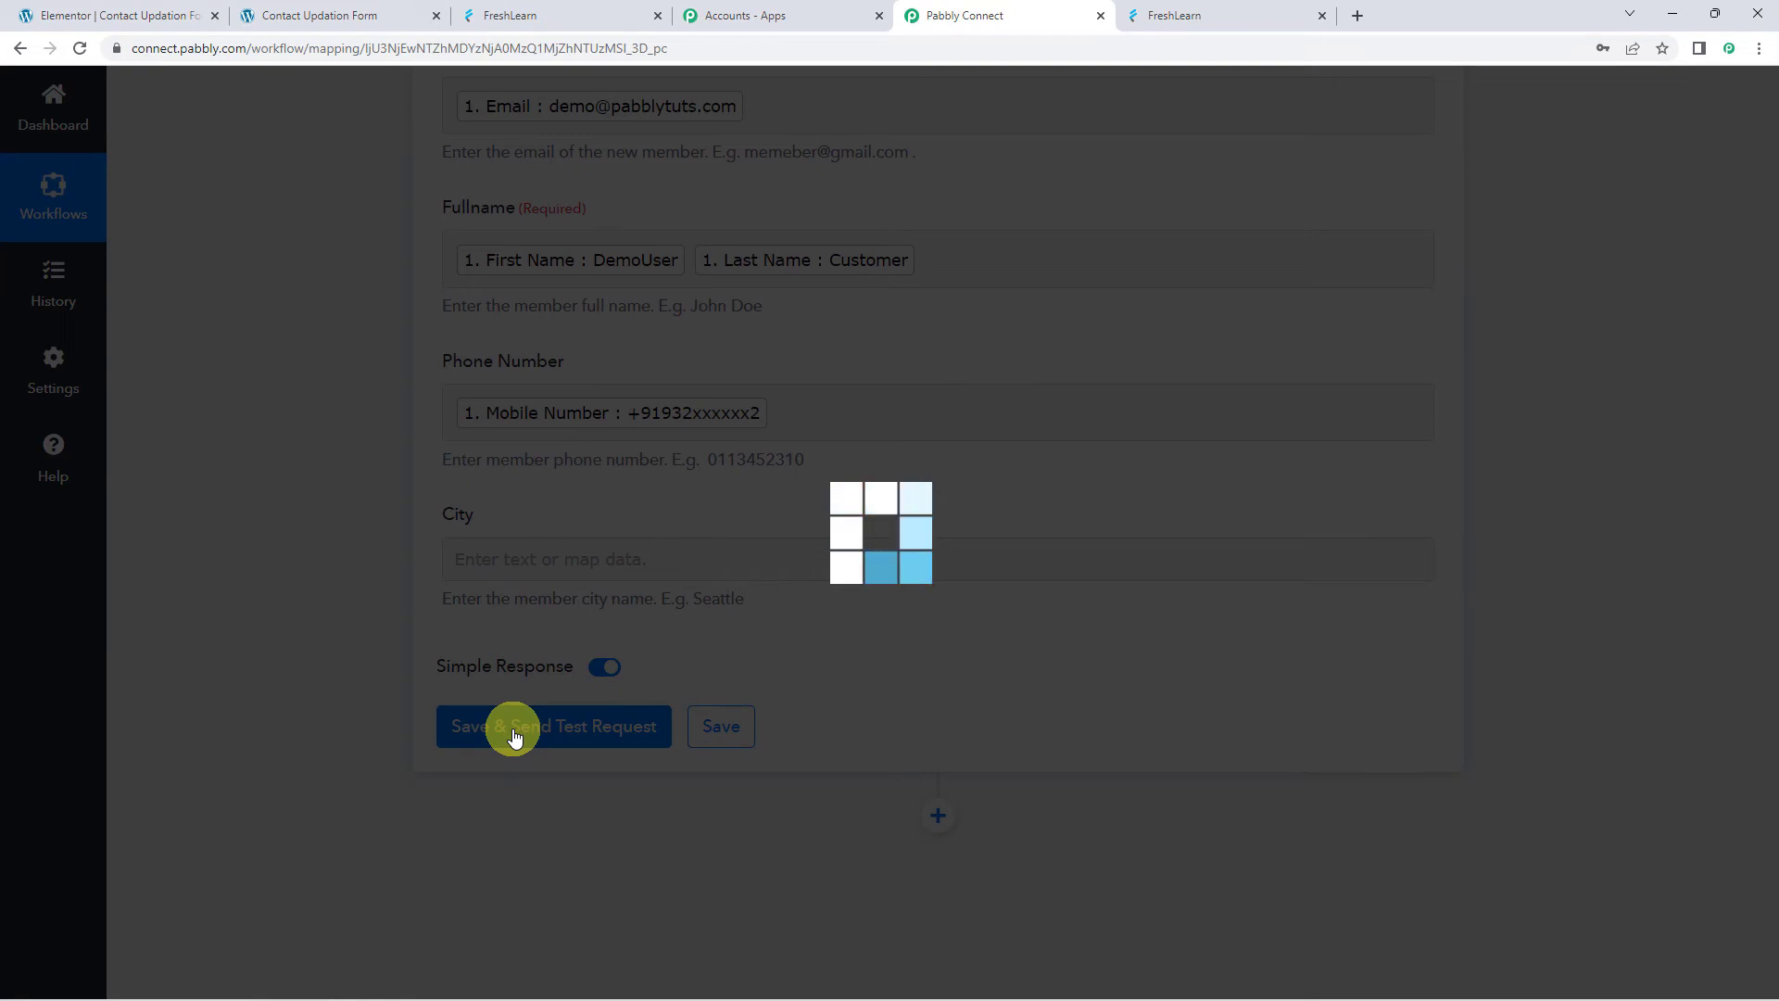
scroll(380, 636, down, 4)
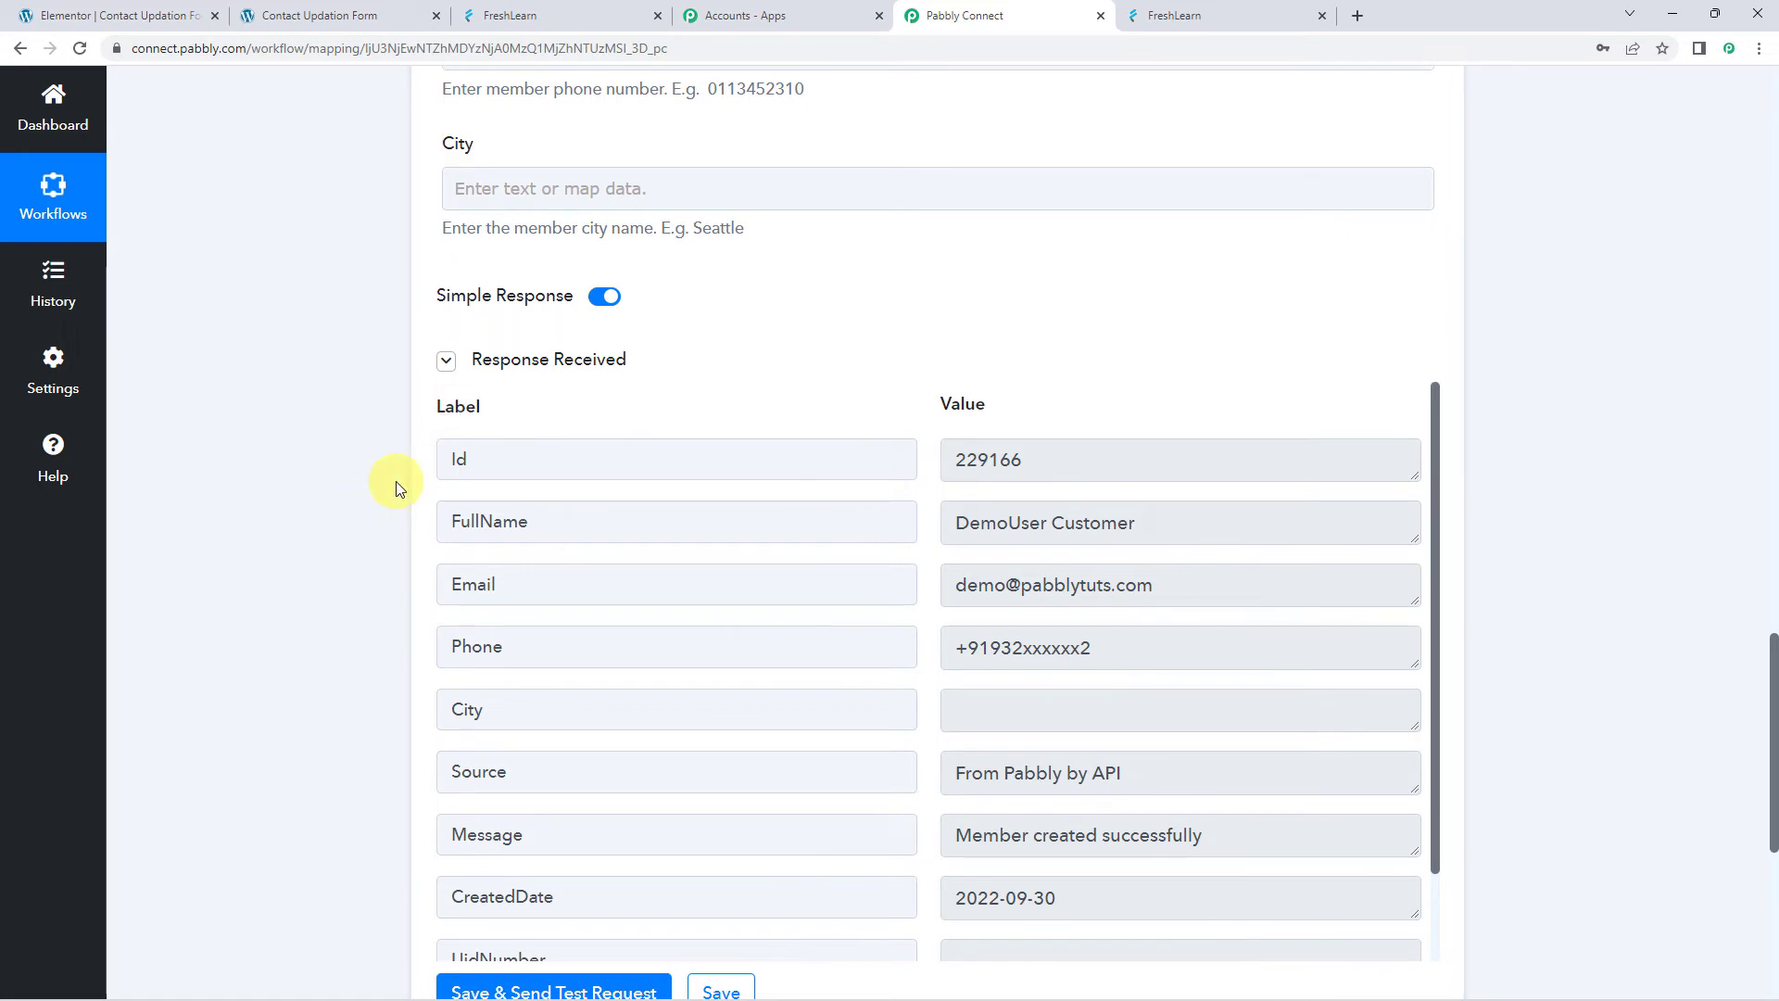
click(535, 11)
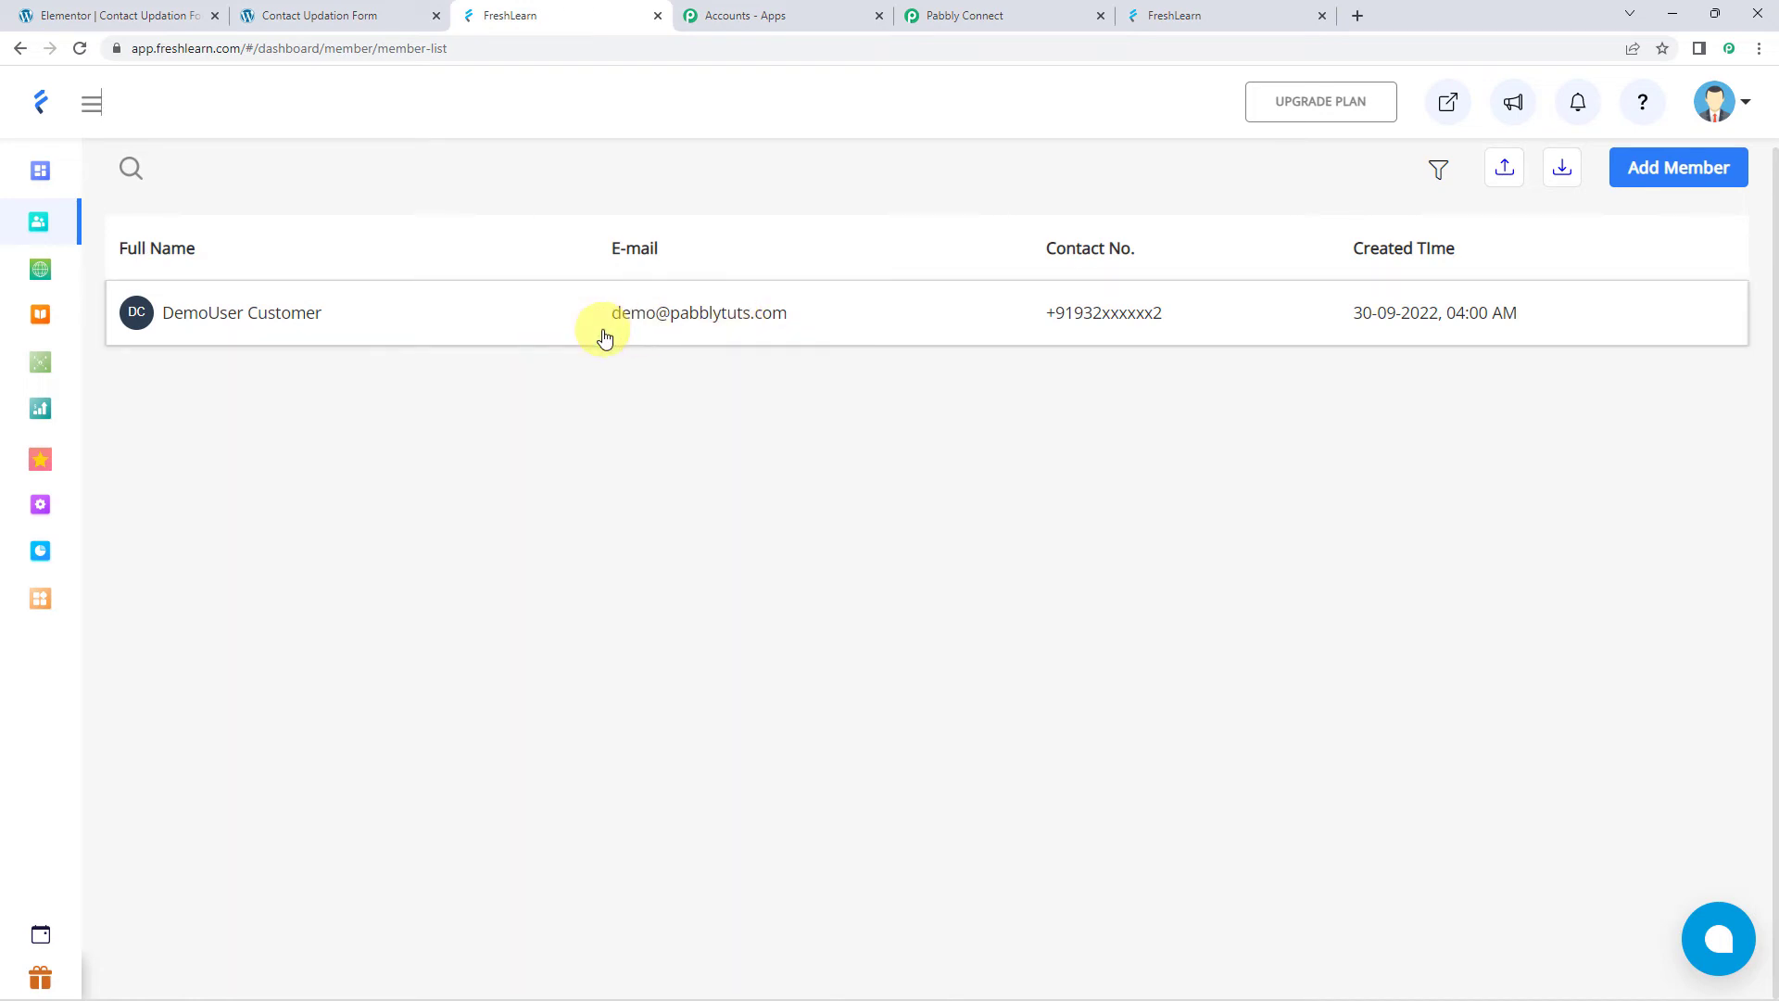
Back in Pabbly Connect, save the Update Member action's mapped fields
click(1027, 17)
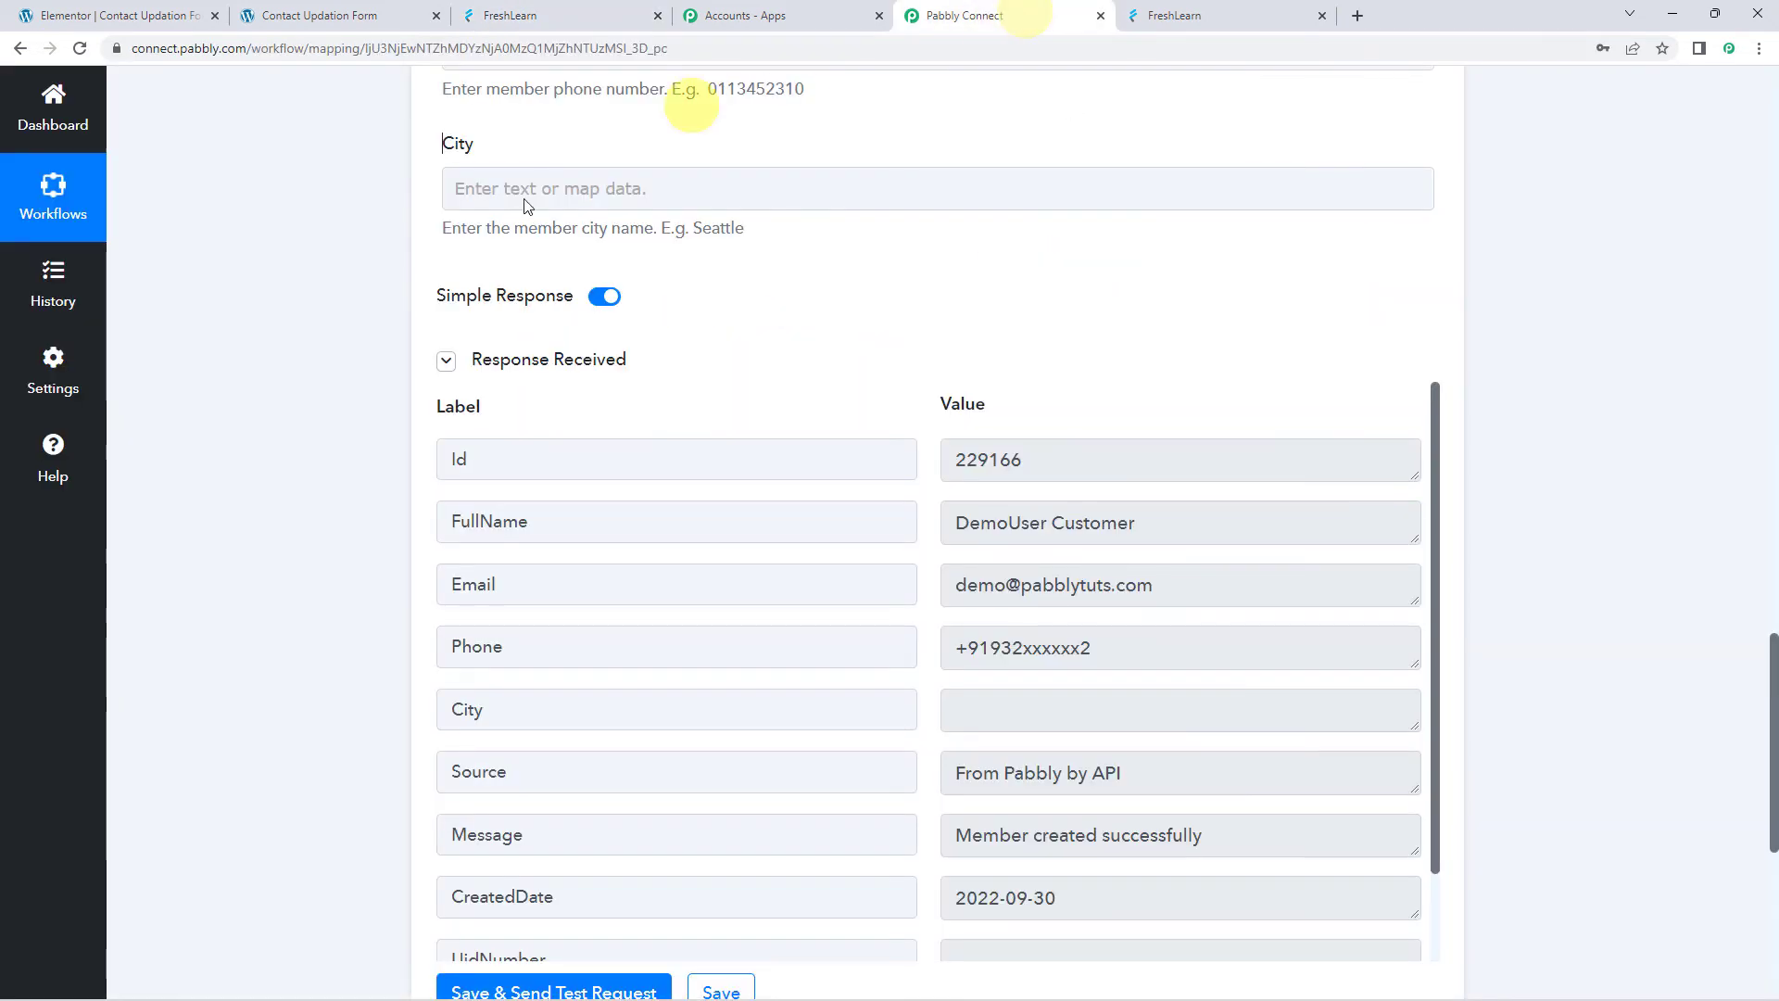
scroll(341, 578, down, 4)
click(721, 714)
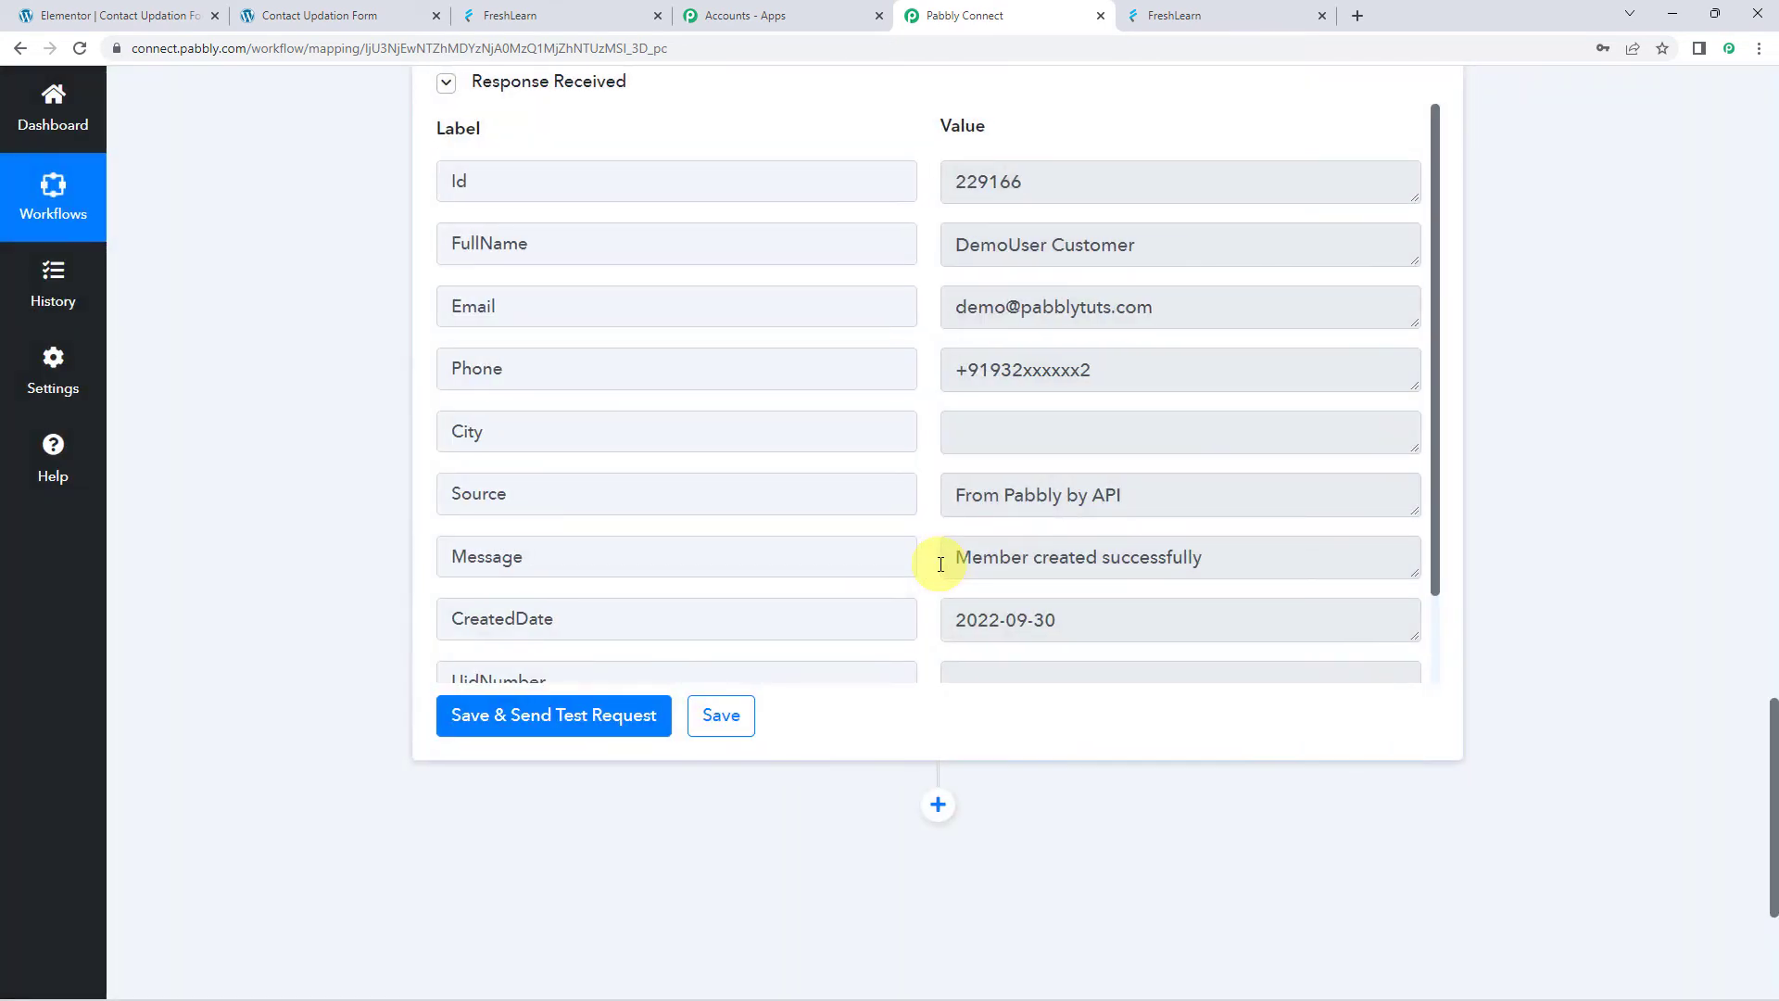
scroll(288, 502, up, 6)
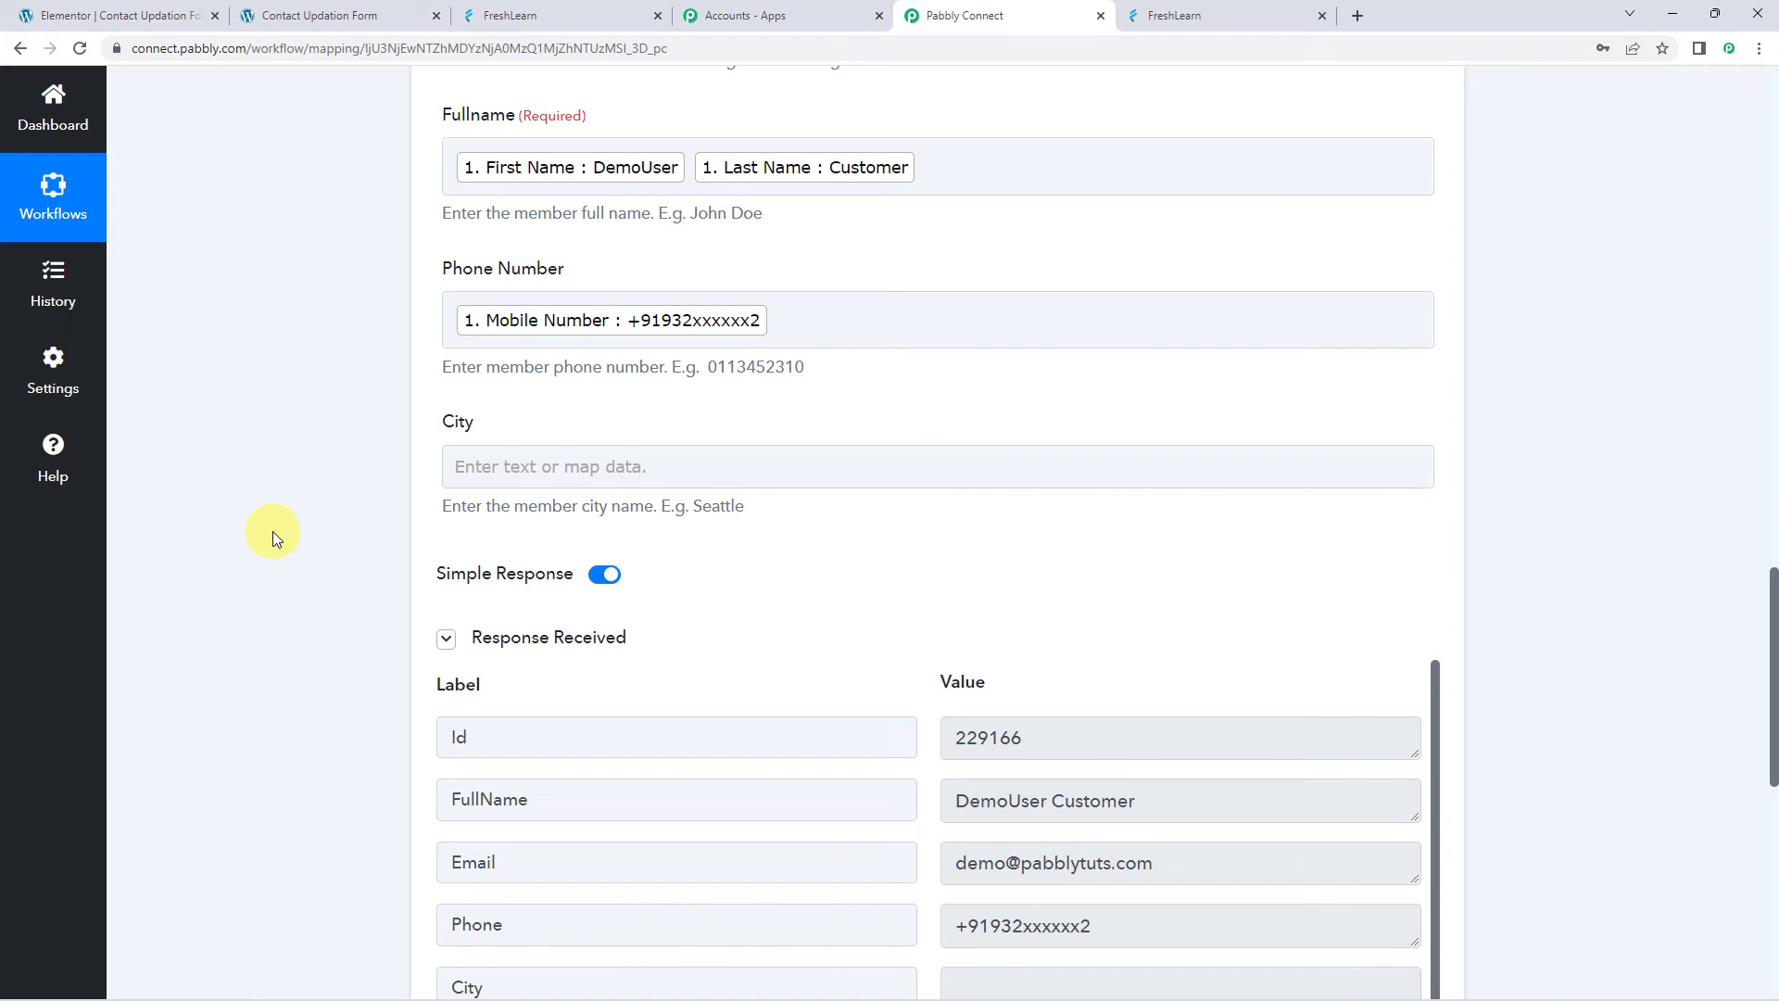
Check the current member in FreshLearn before returning to the Contact Updation Form
click(361, 22)
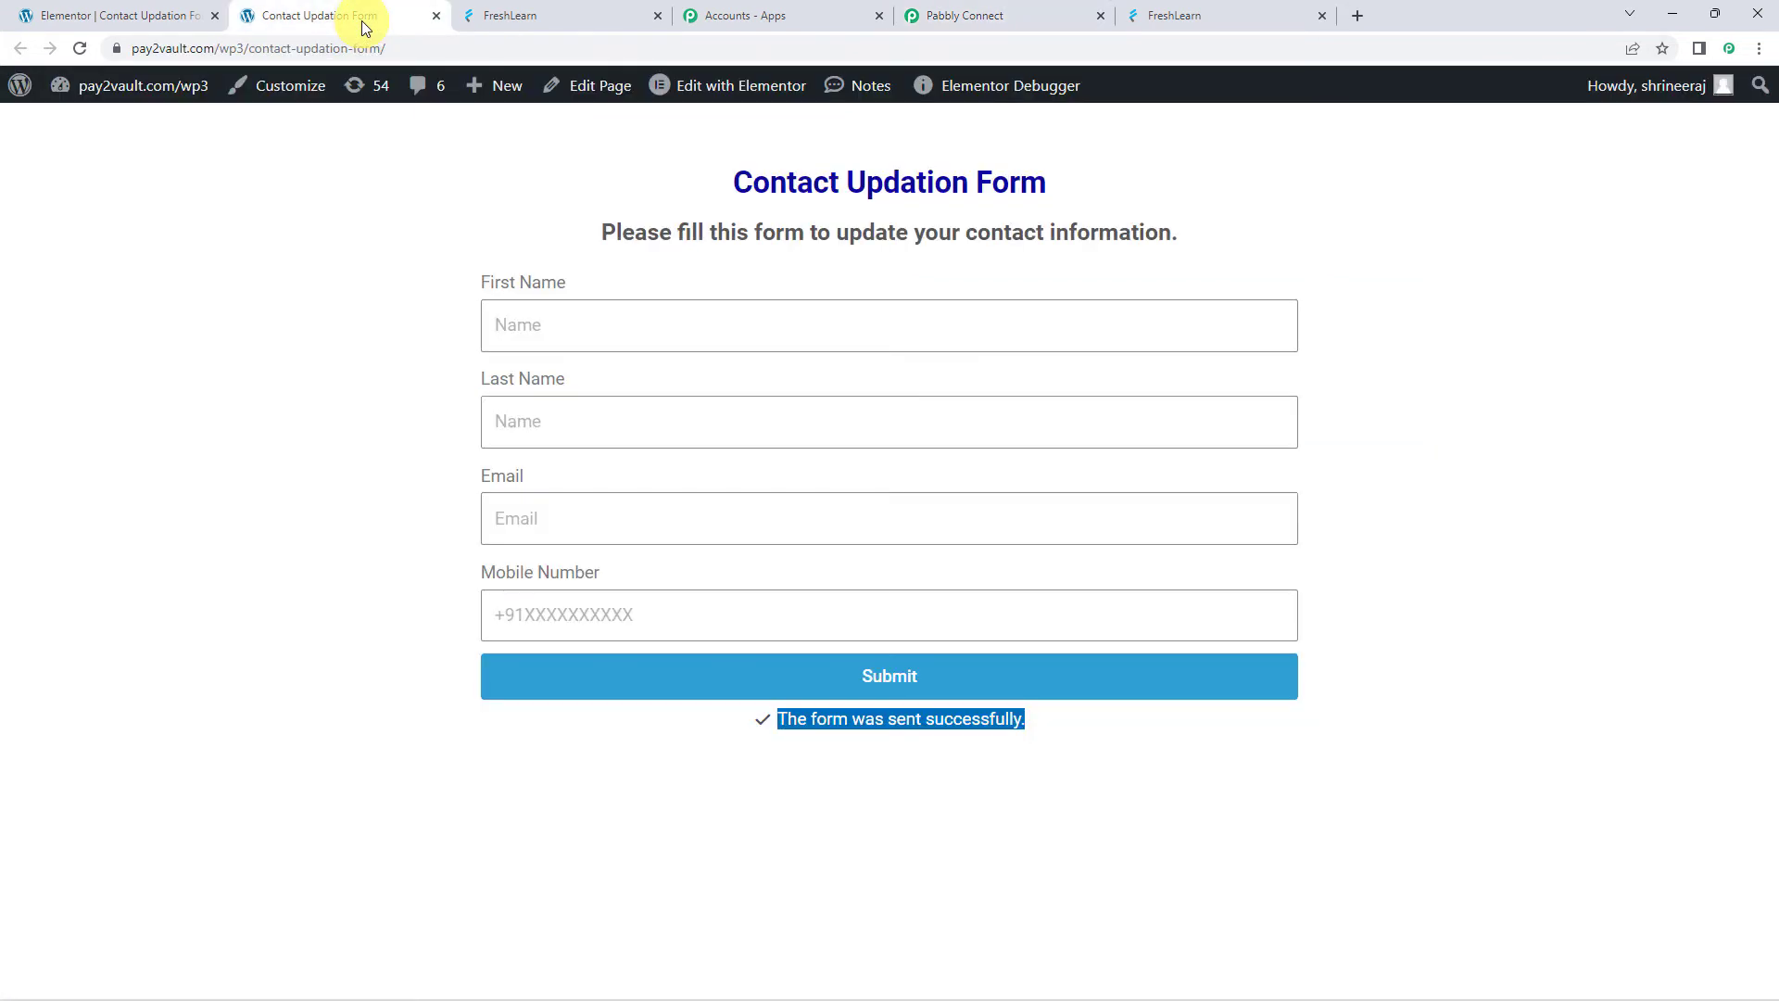
click(519, 15)
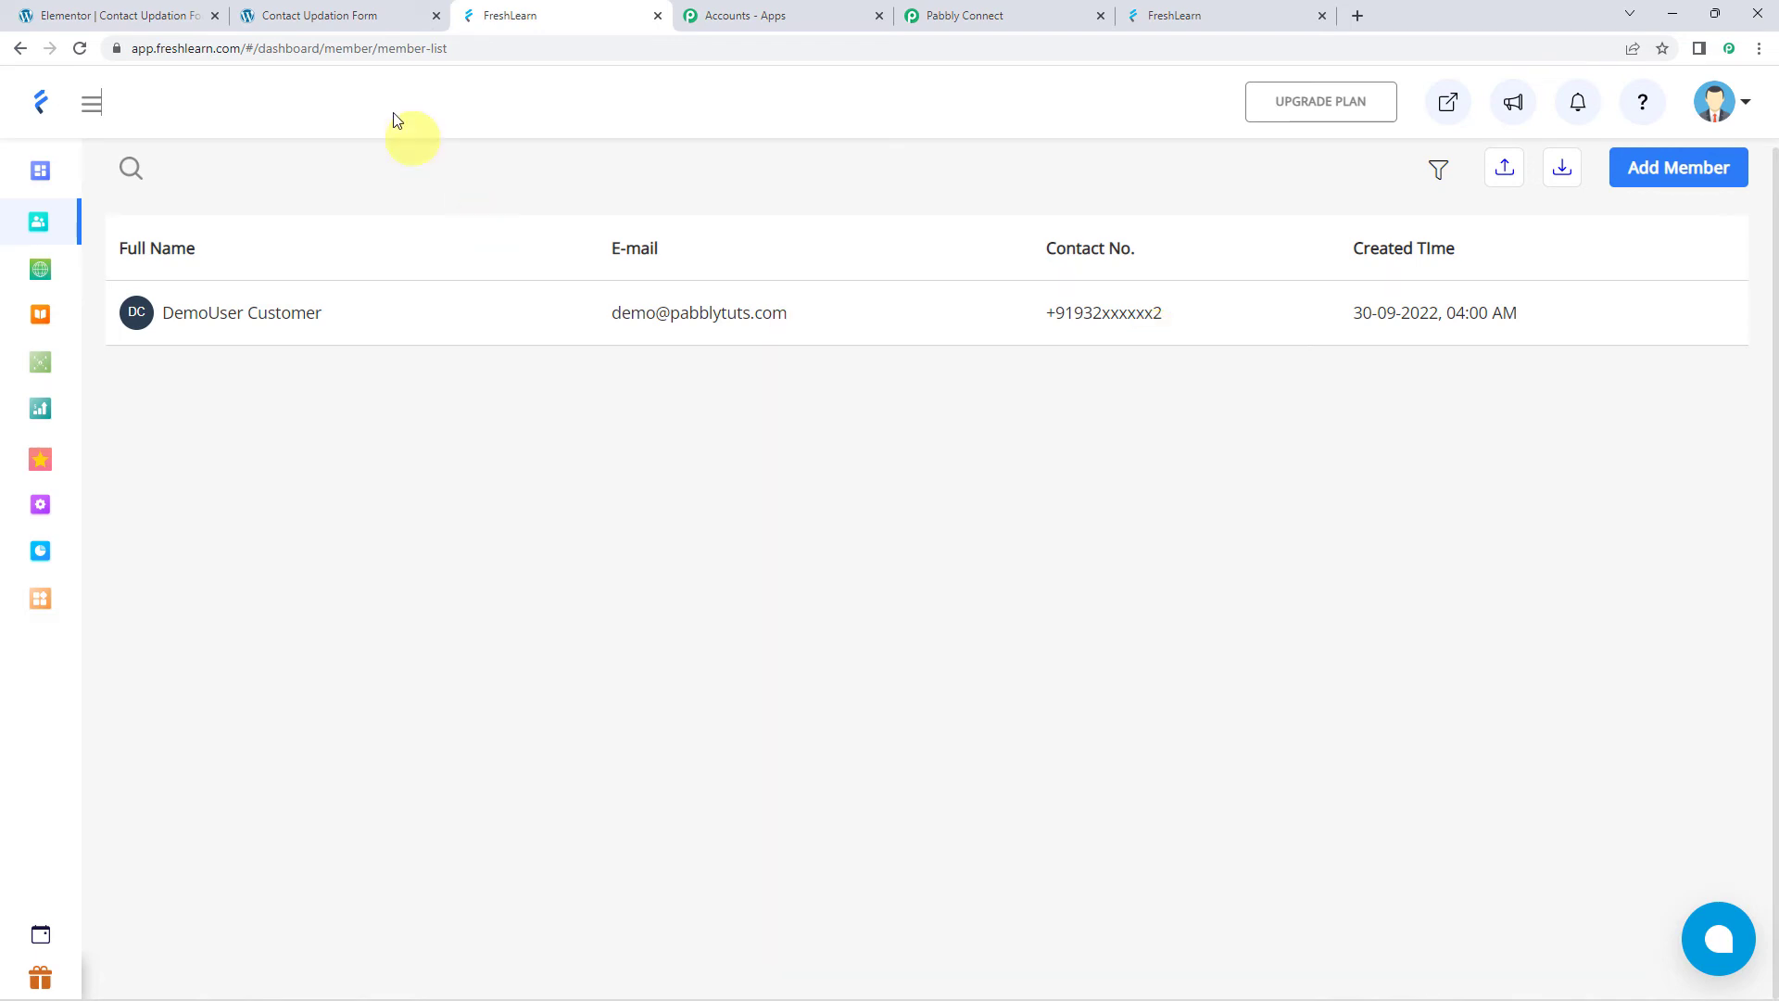
click(357, 16)
Submit the form with first name Support, the member's email and a new mobile number
click(595, 324)
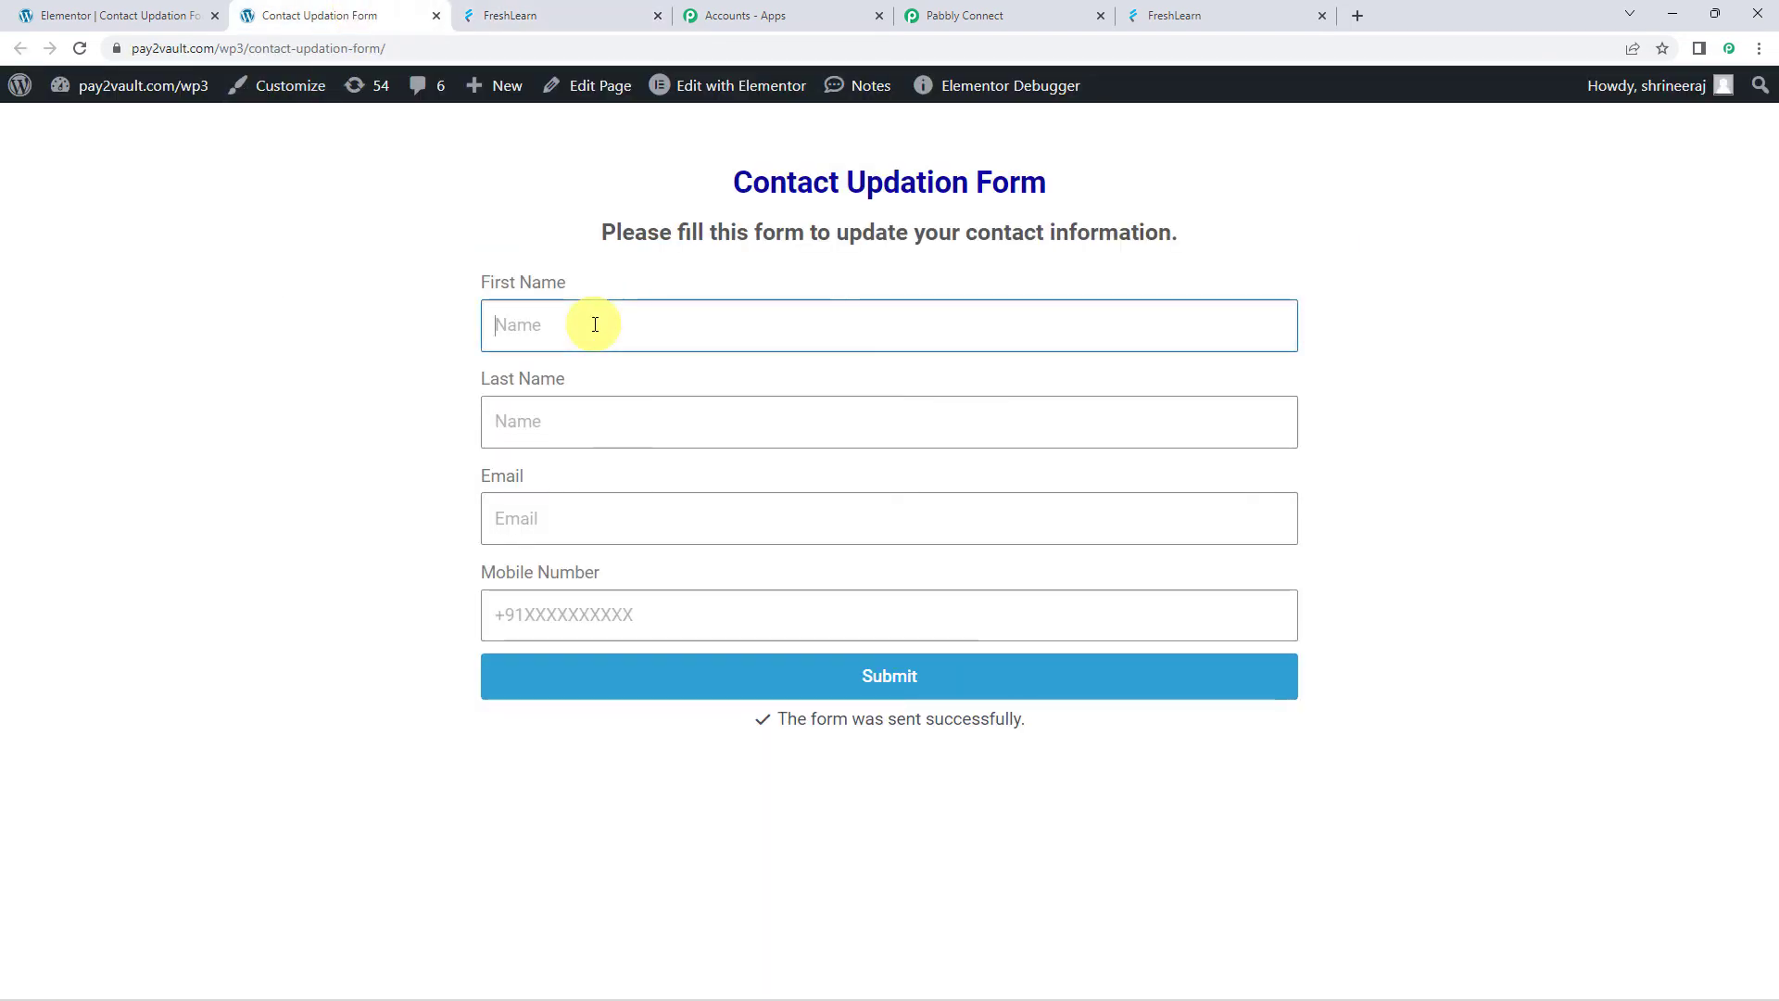
text(Supp)
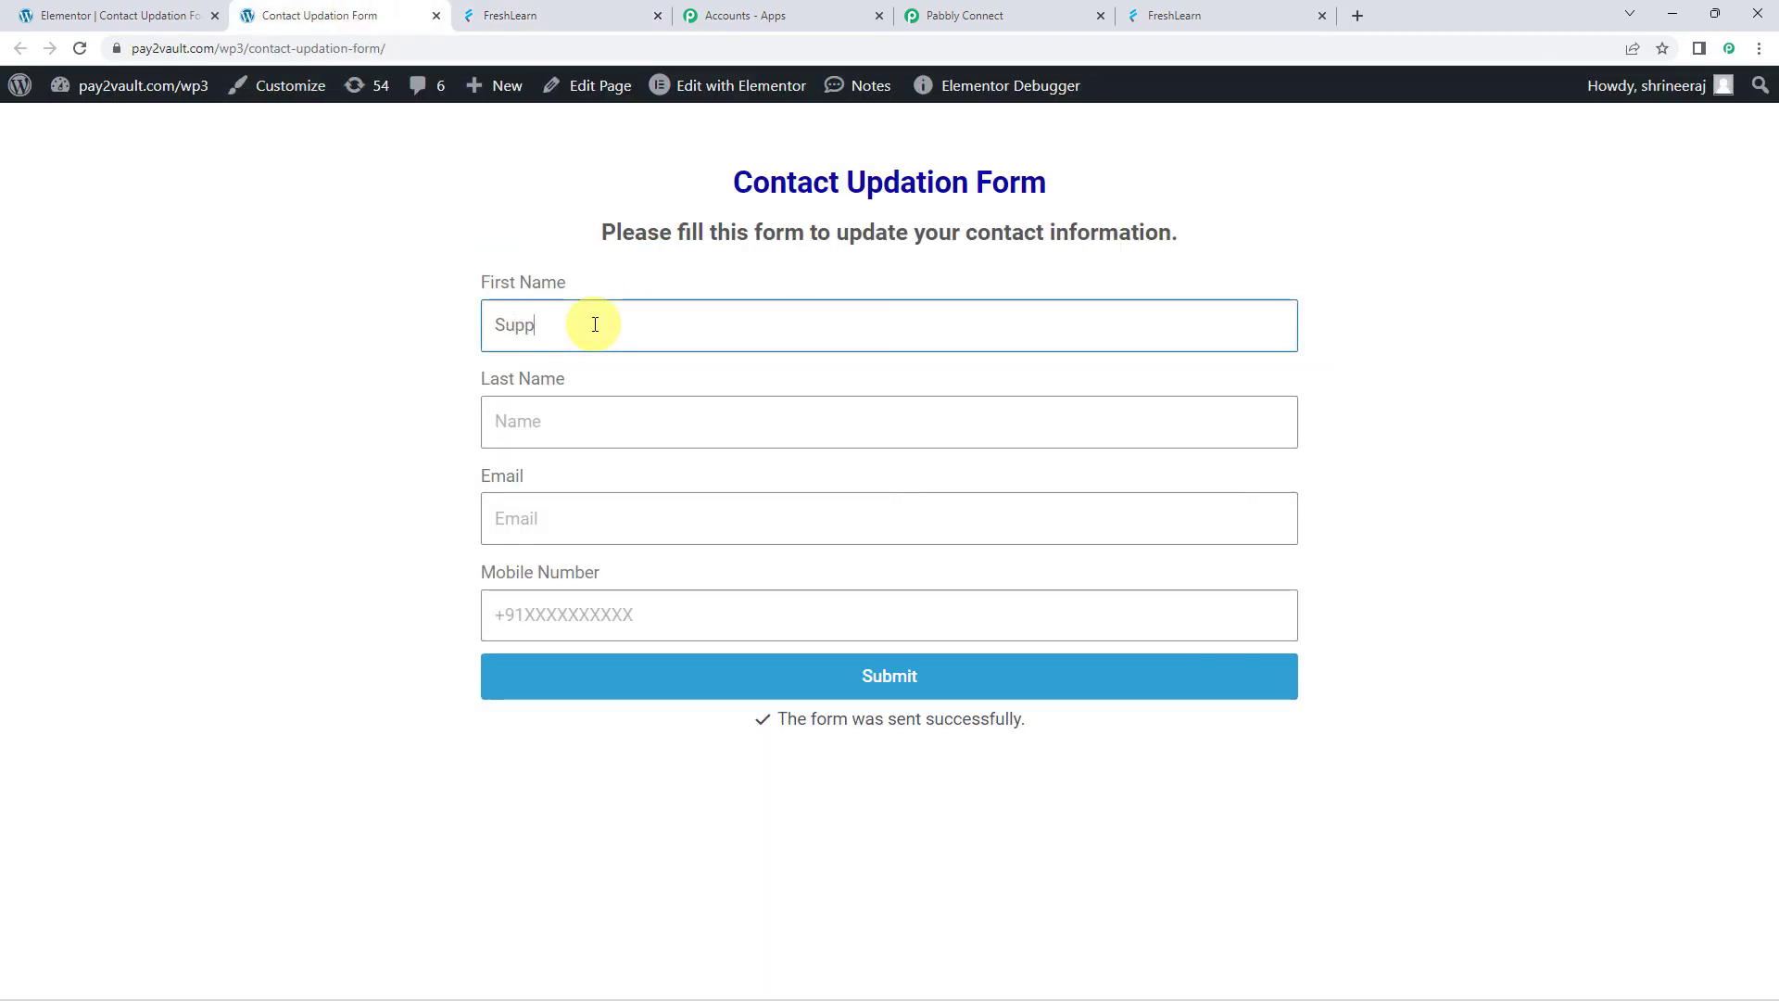
text(ort)
key(Tab)
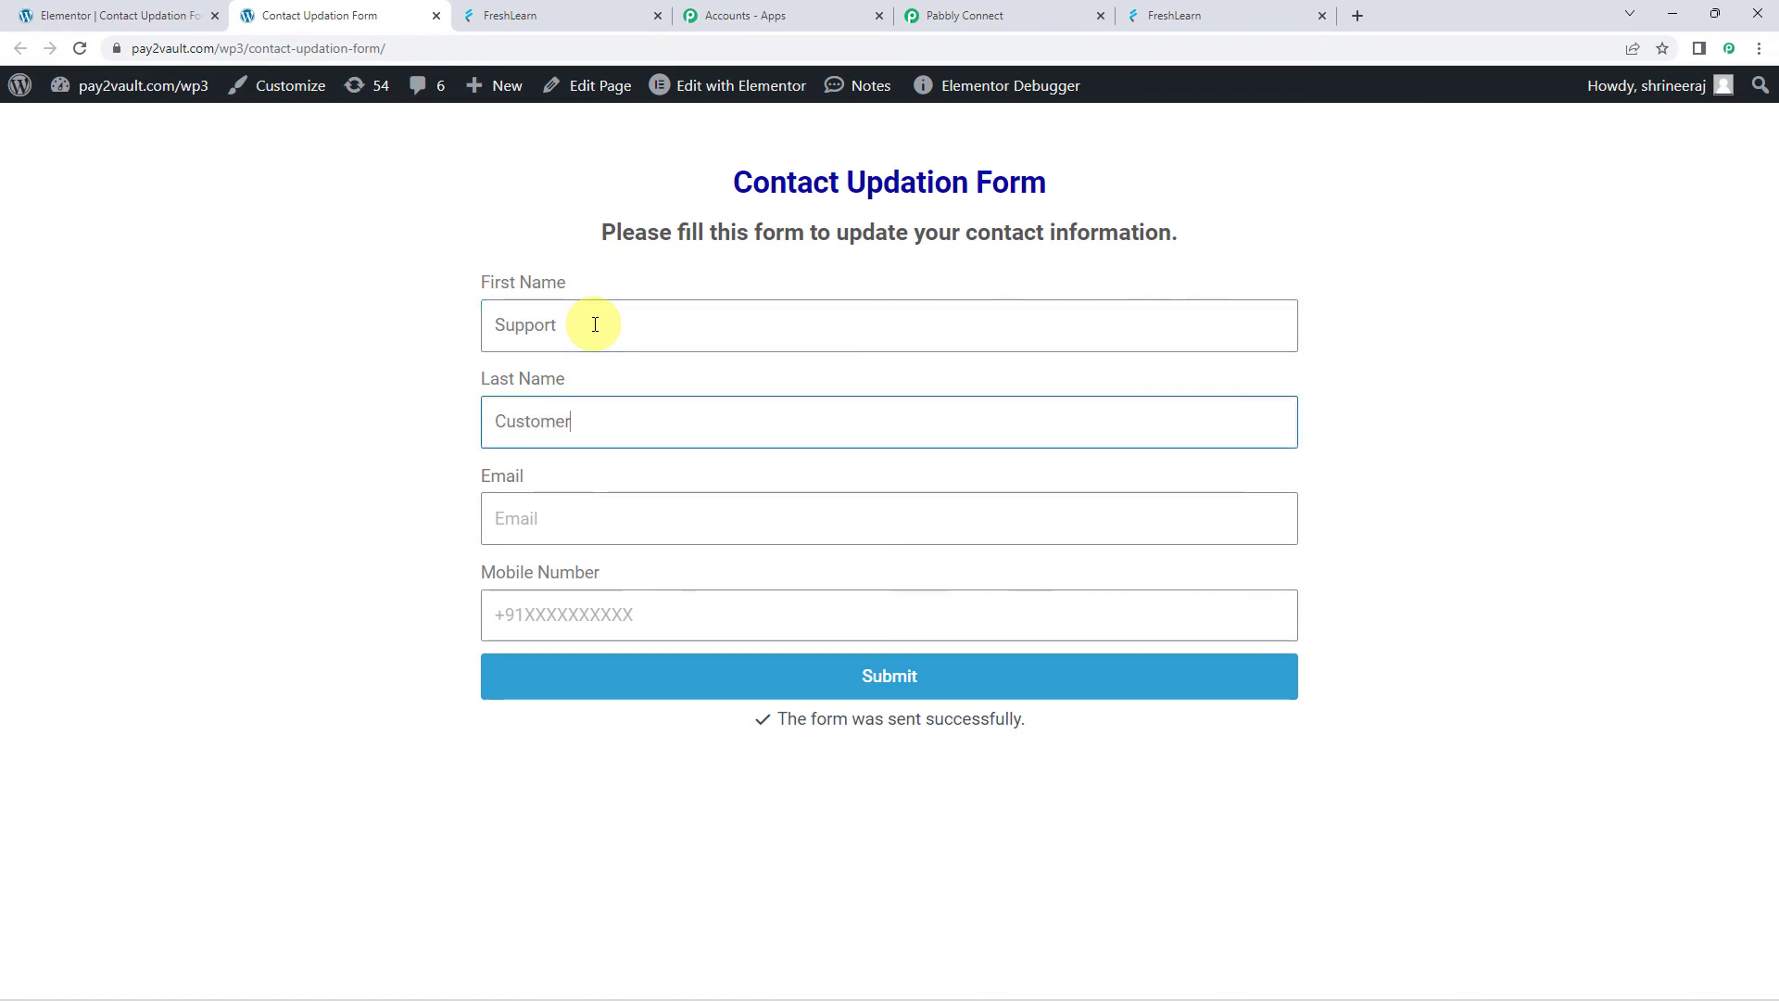
key(Tab)
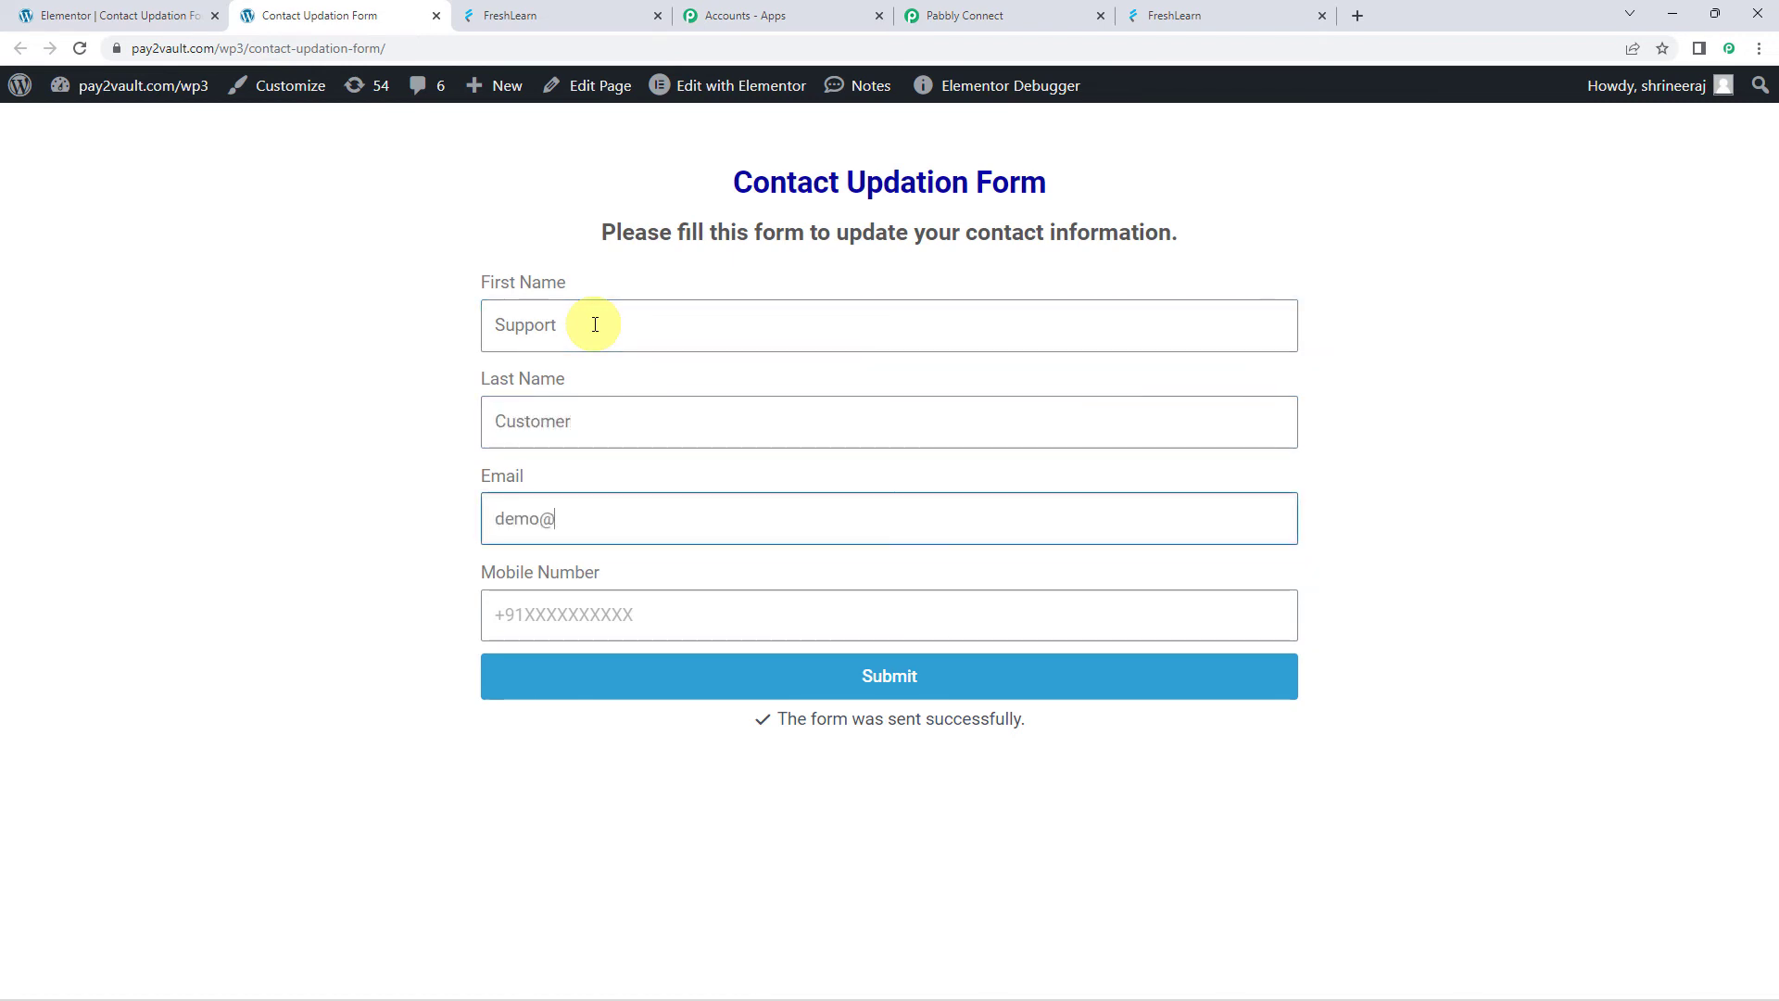
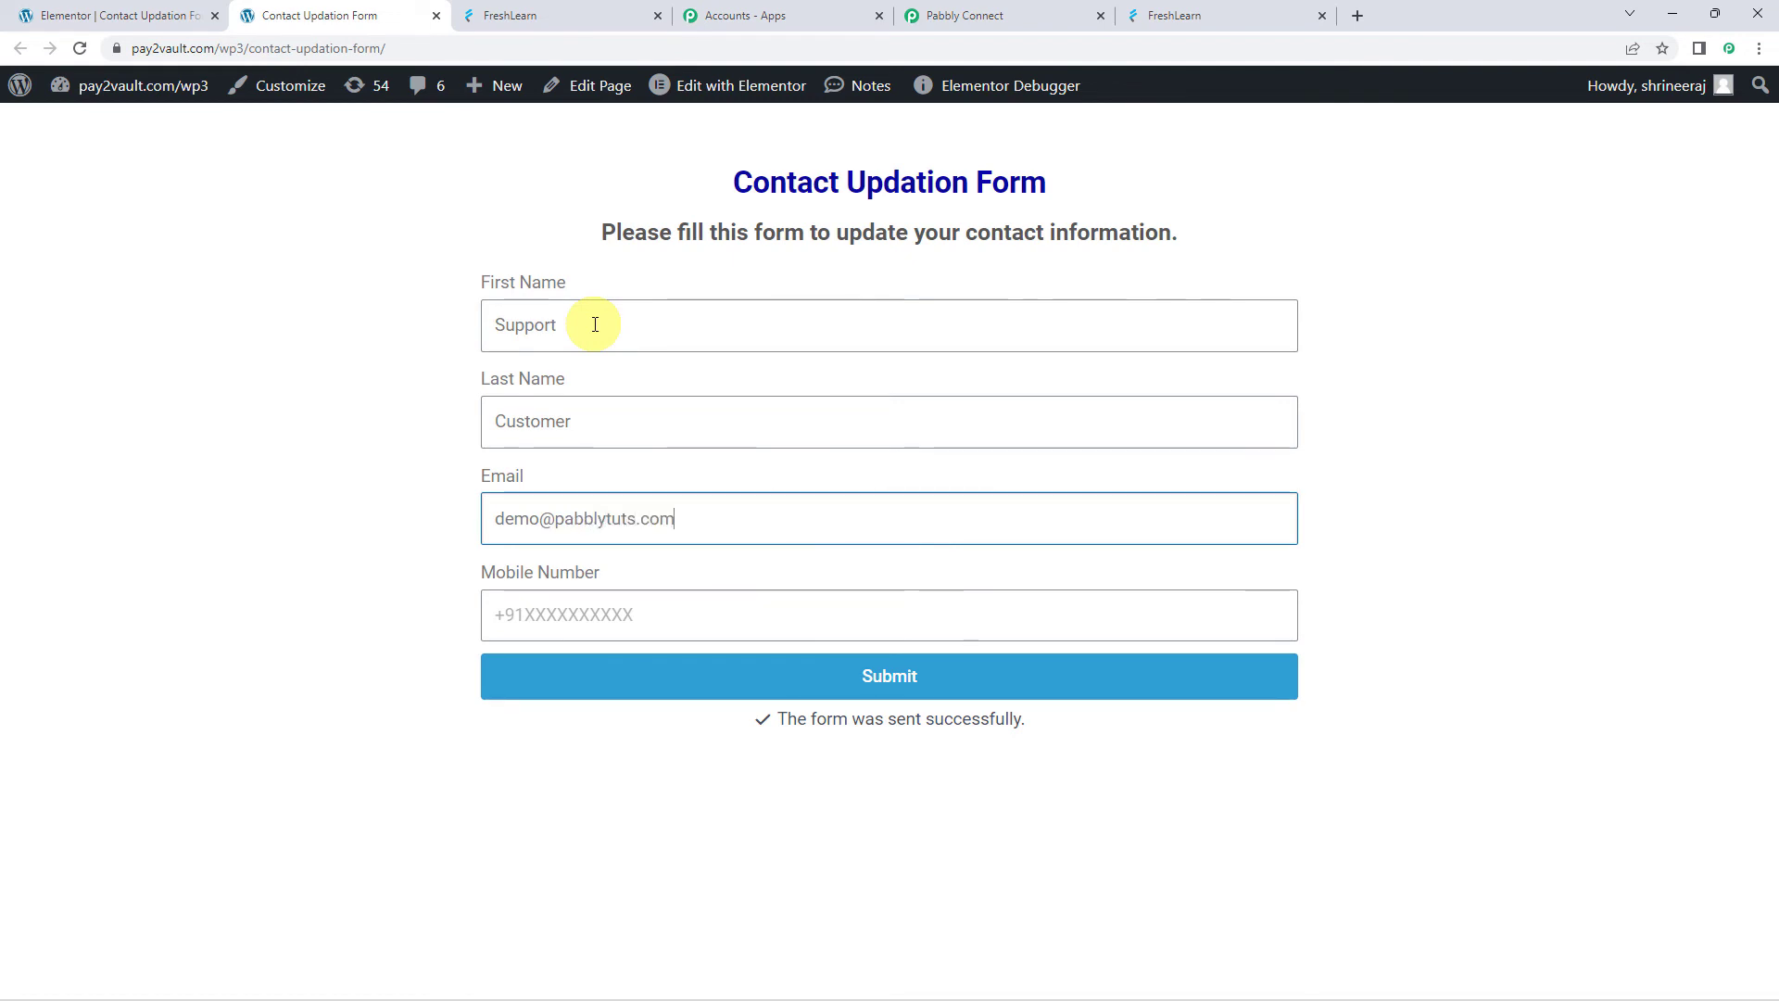
key(Tab)
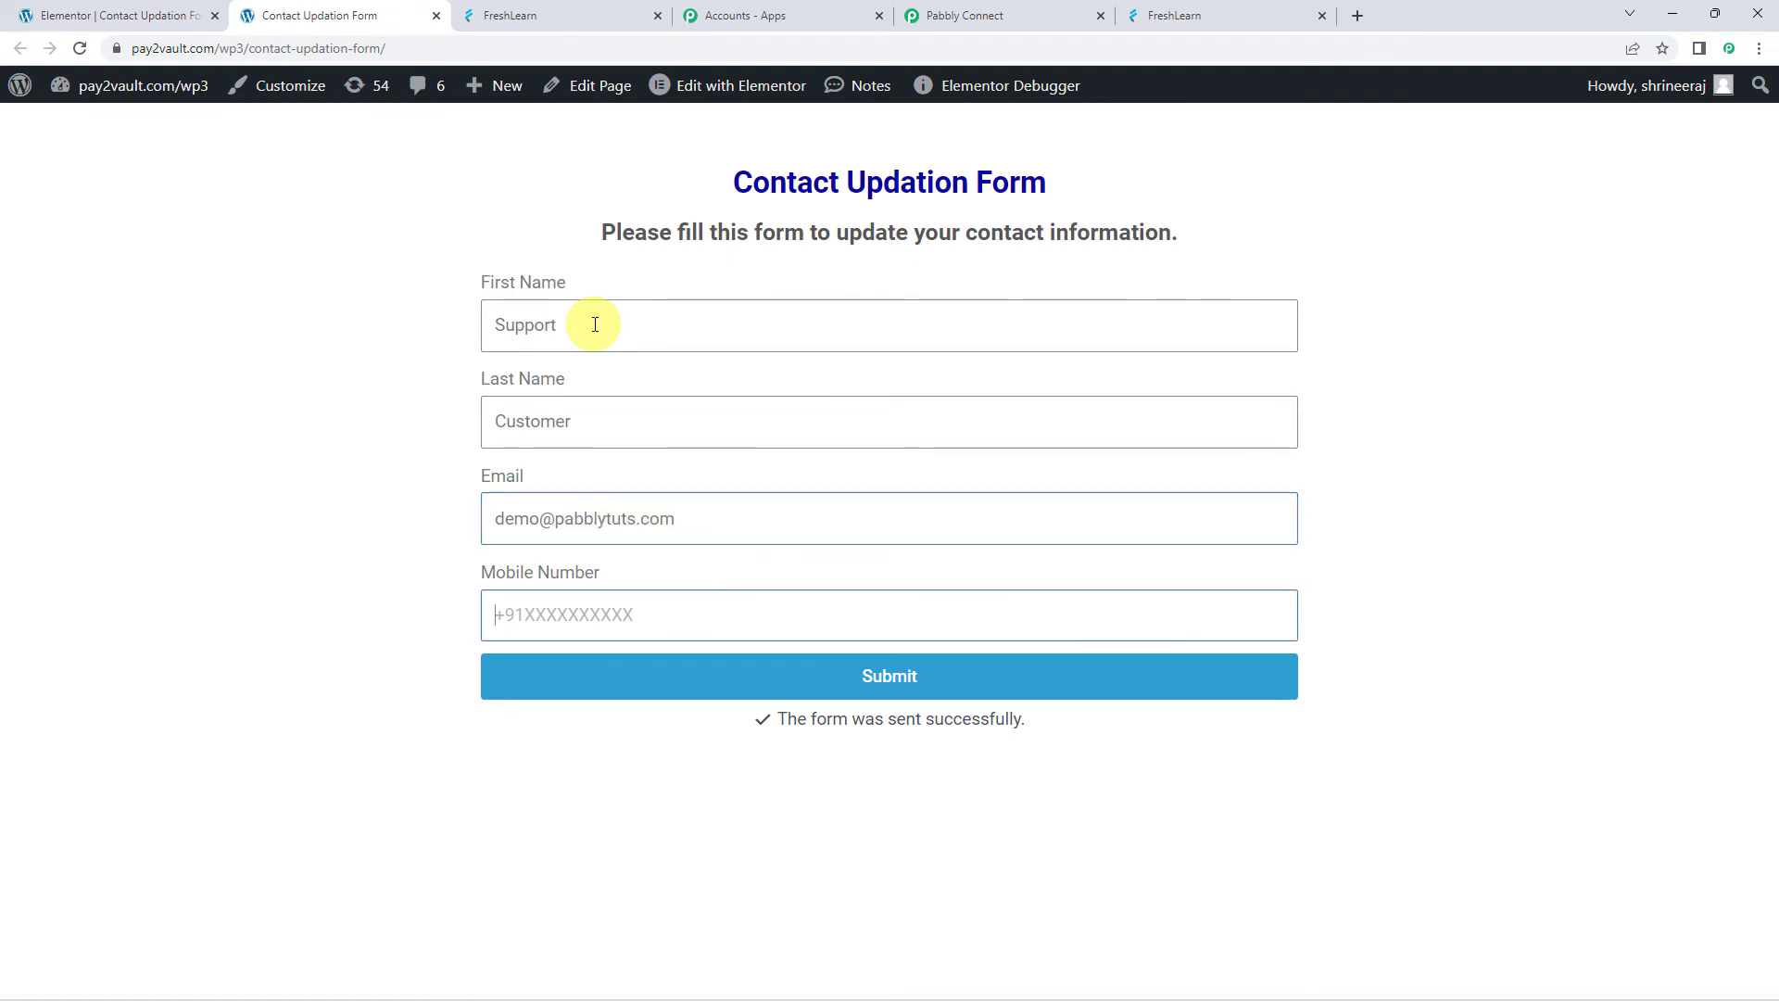
text(+91)
text(7)
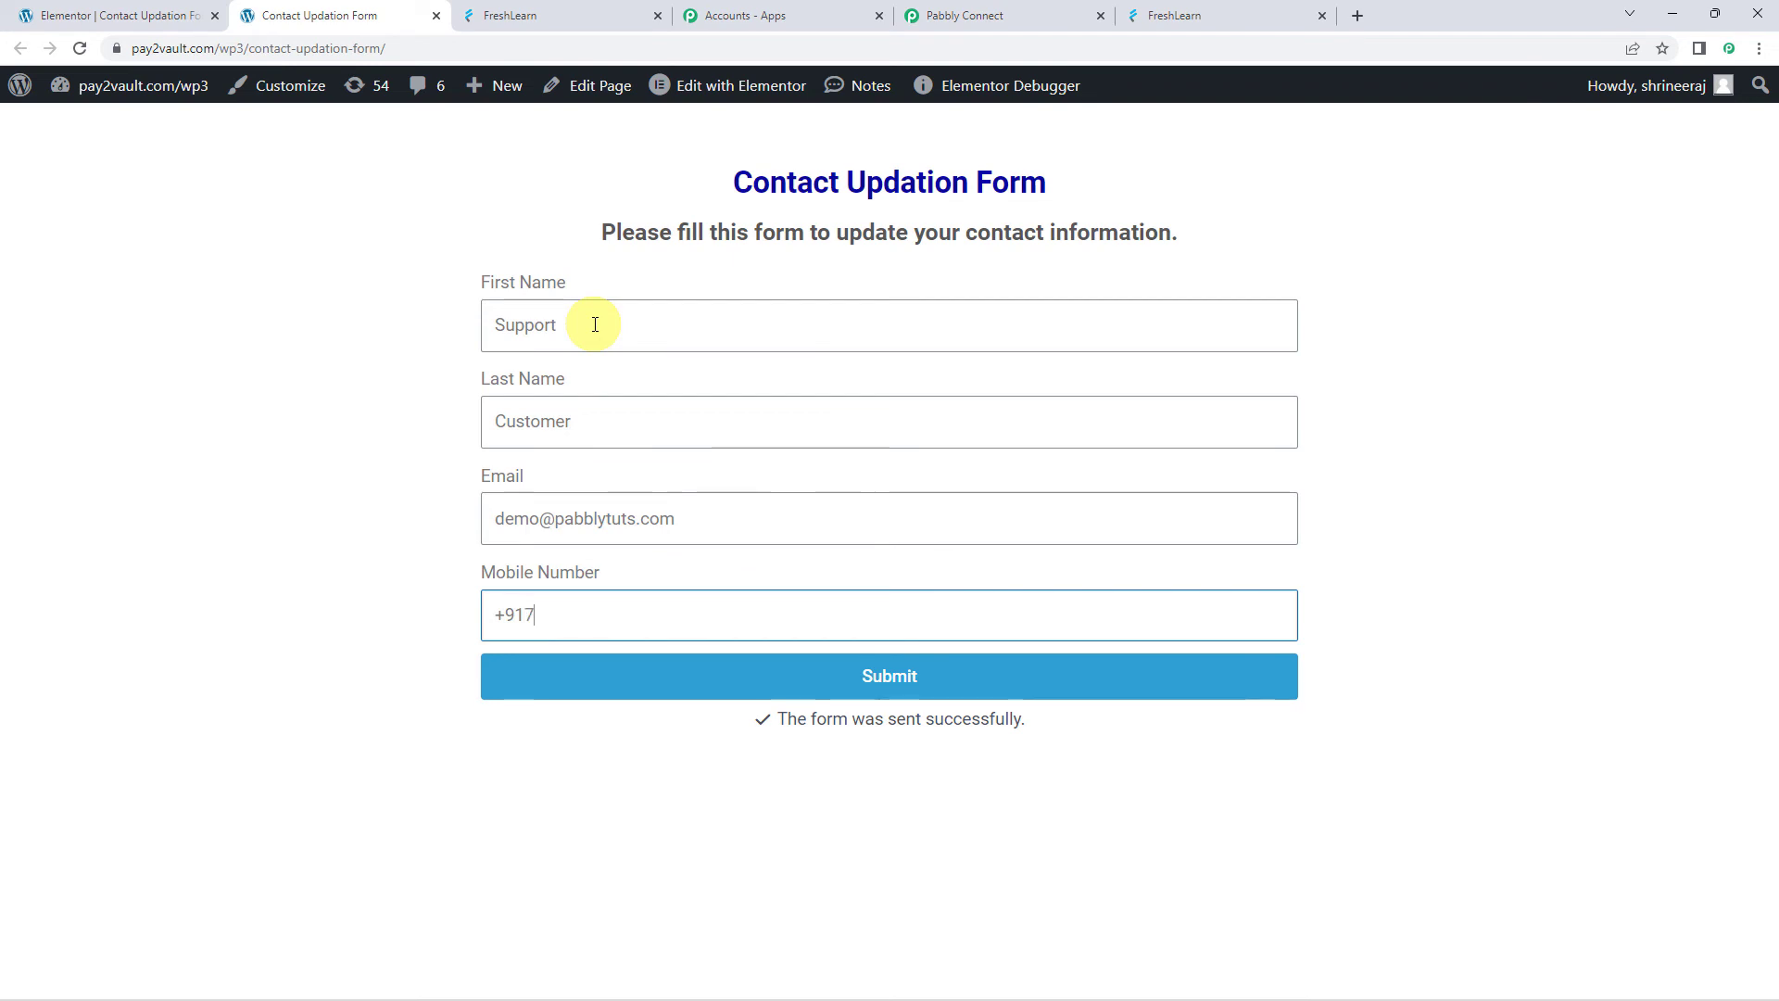
text(98xxxxx)
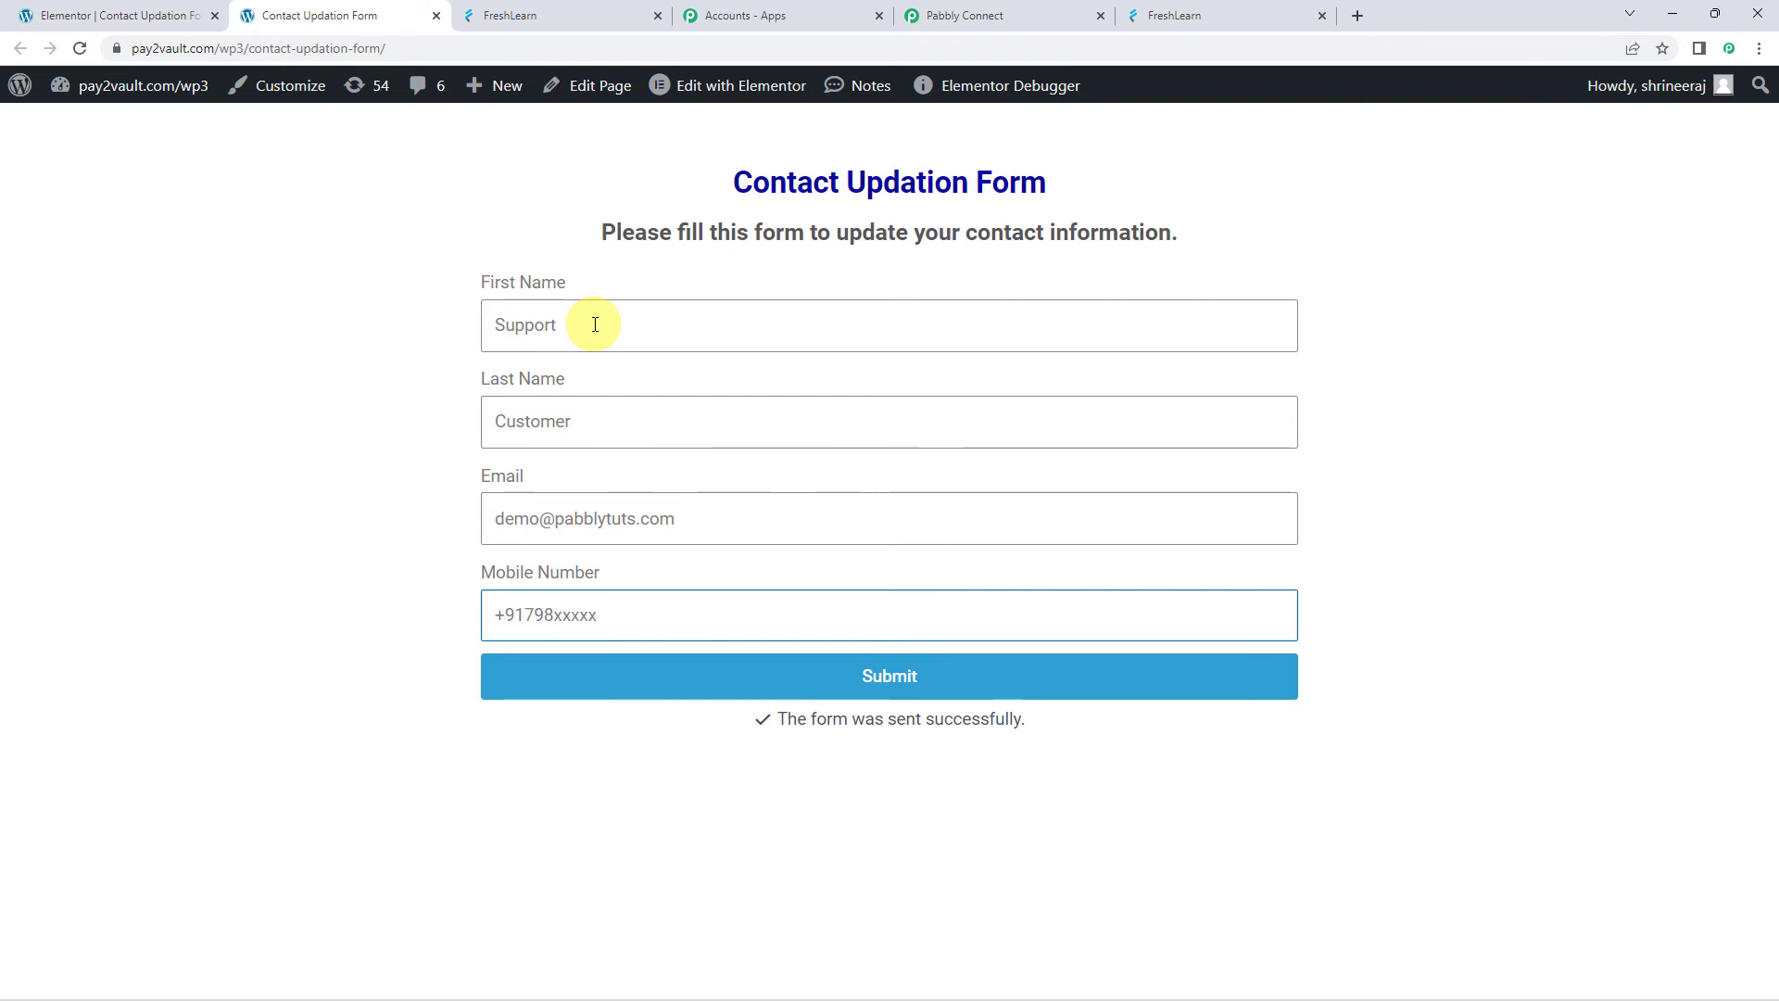
text(x4)
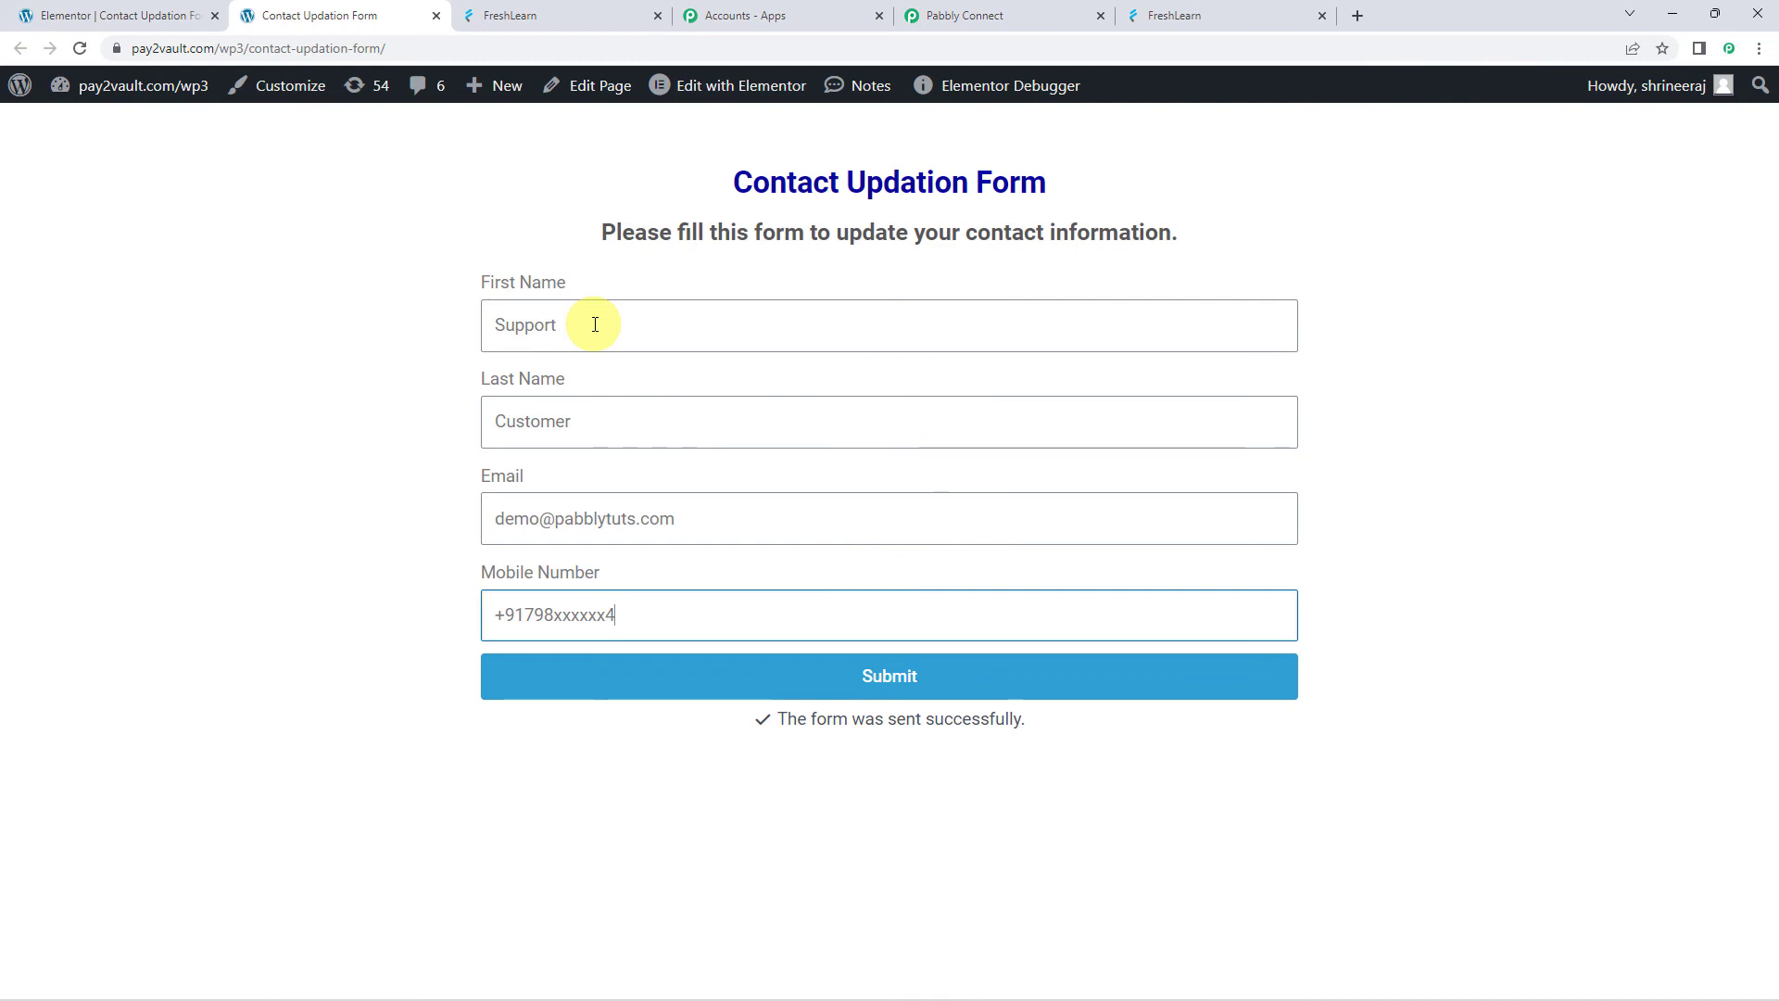
click(907, 682)
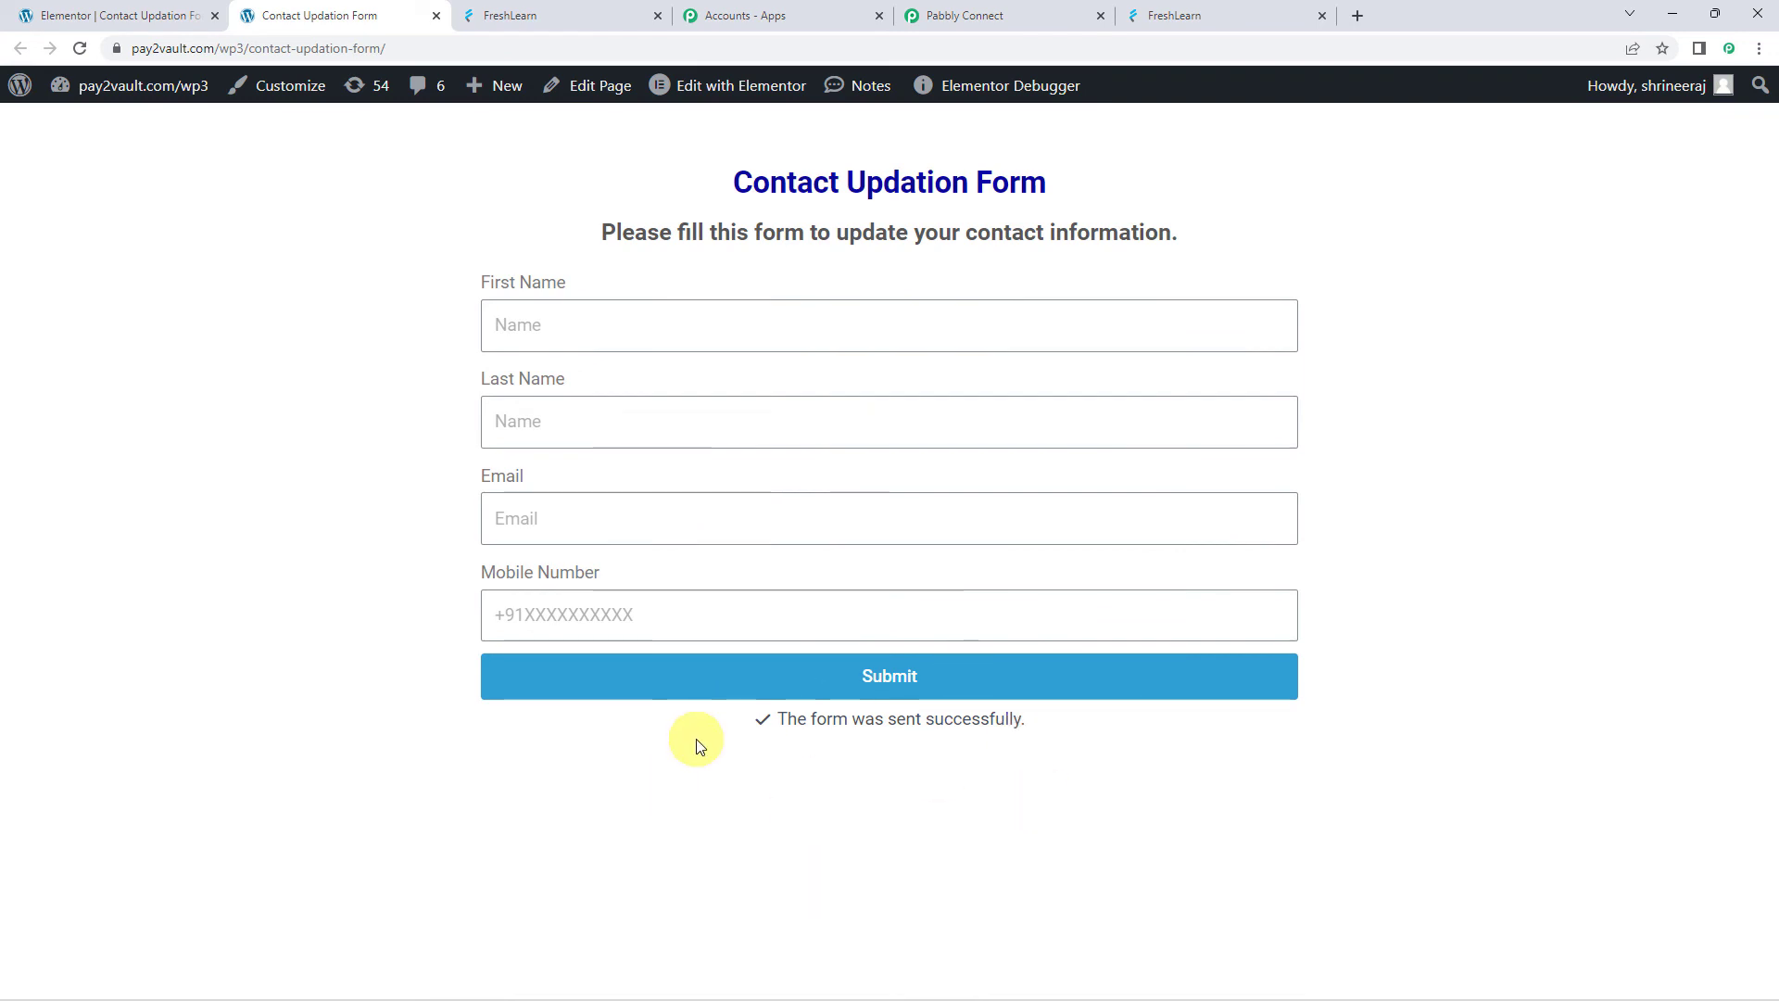
Reload FreshLearn's member list to confirm the update, then collapse the Elementor trigger in Pabbly Connect
click(568, 17)
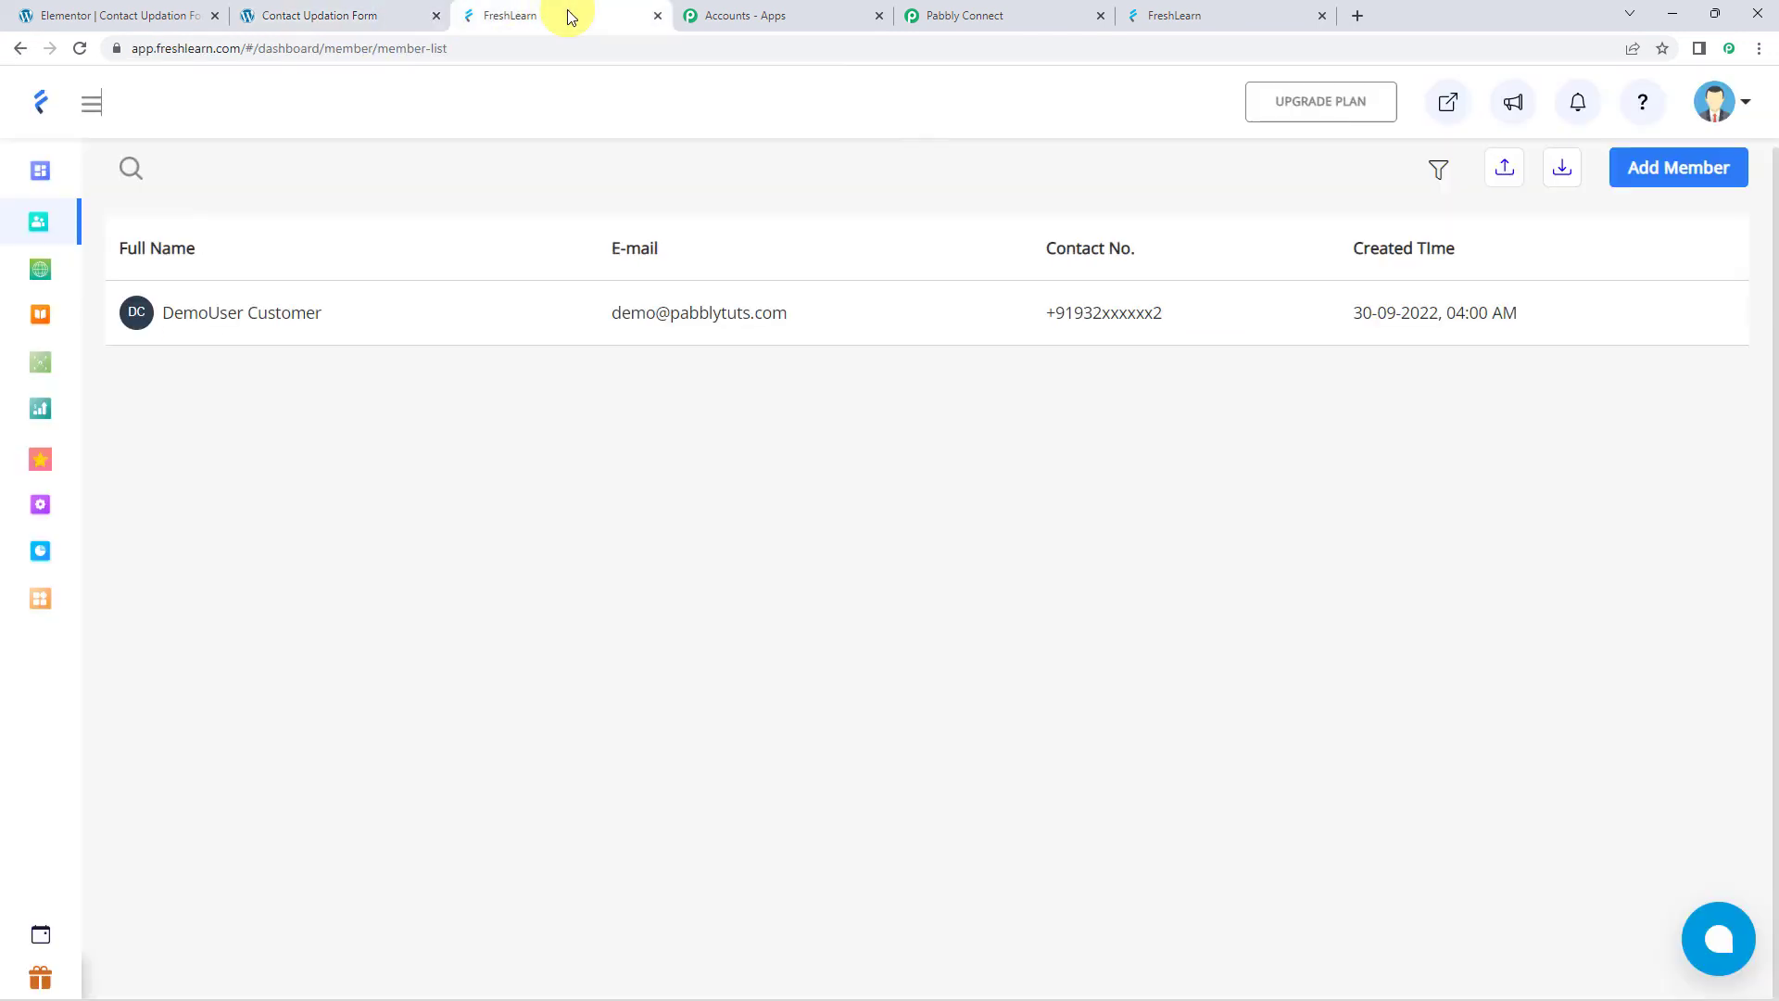
click(81, 49)
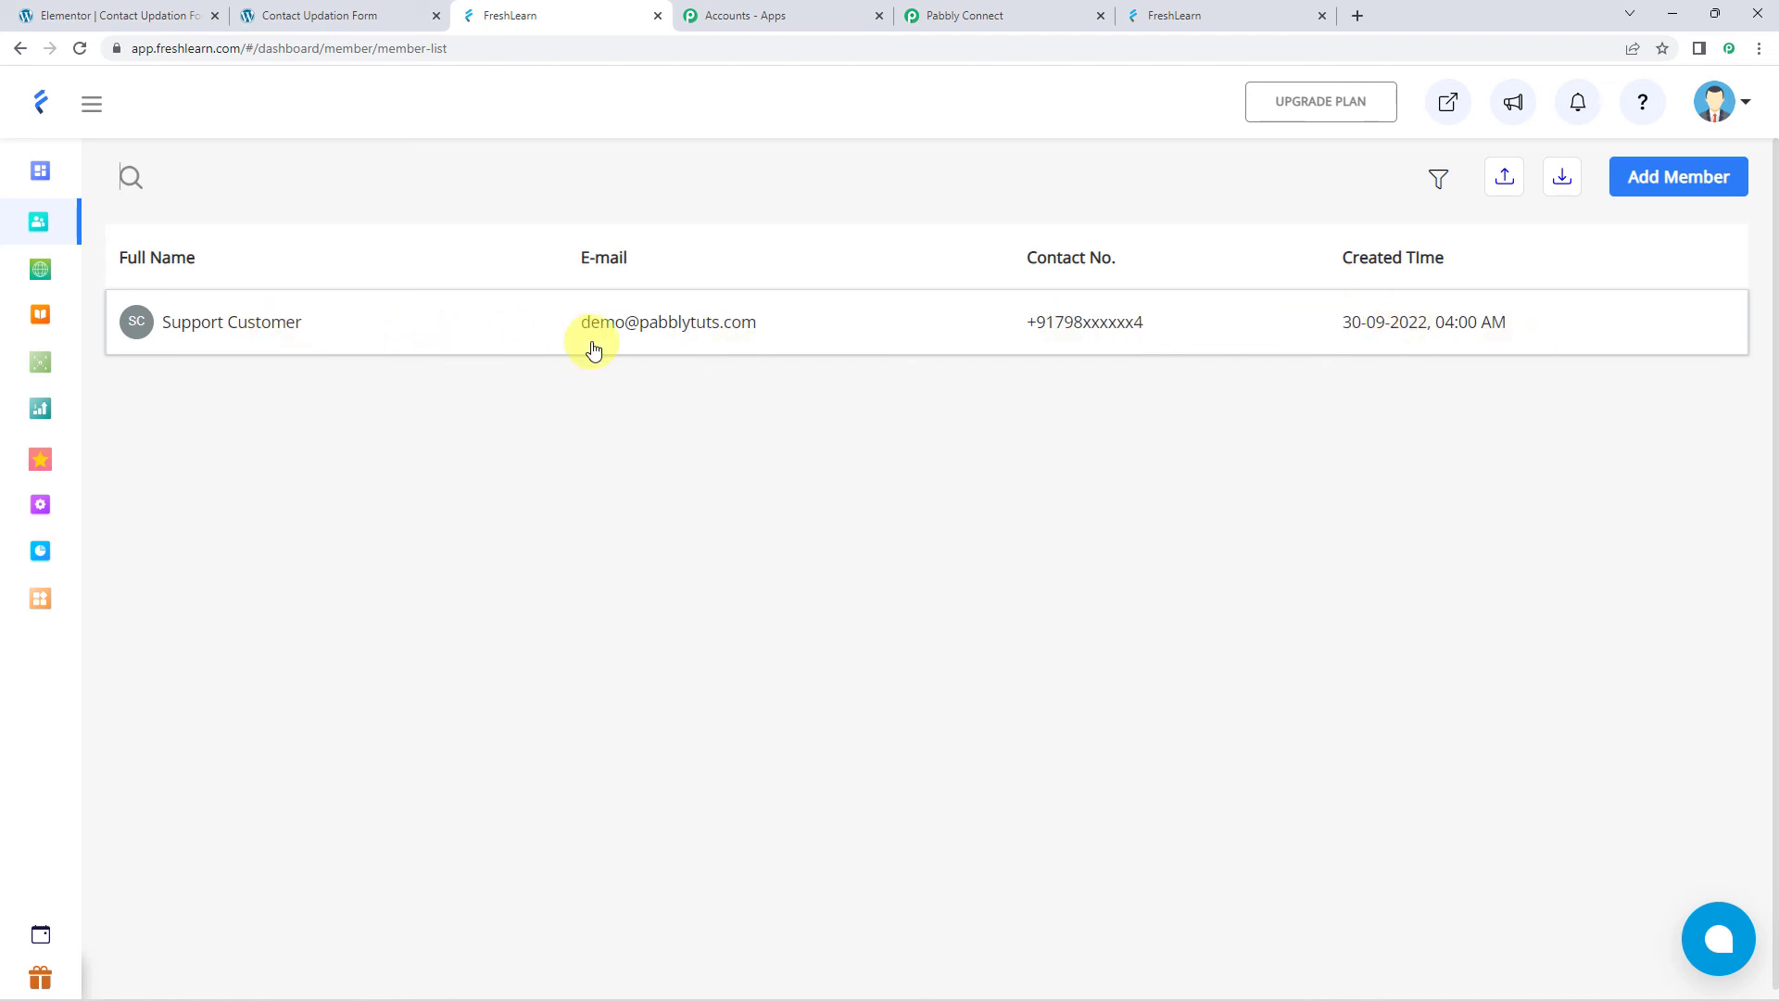
click(999, 13)
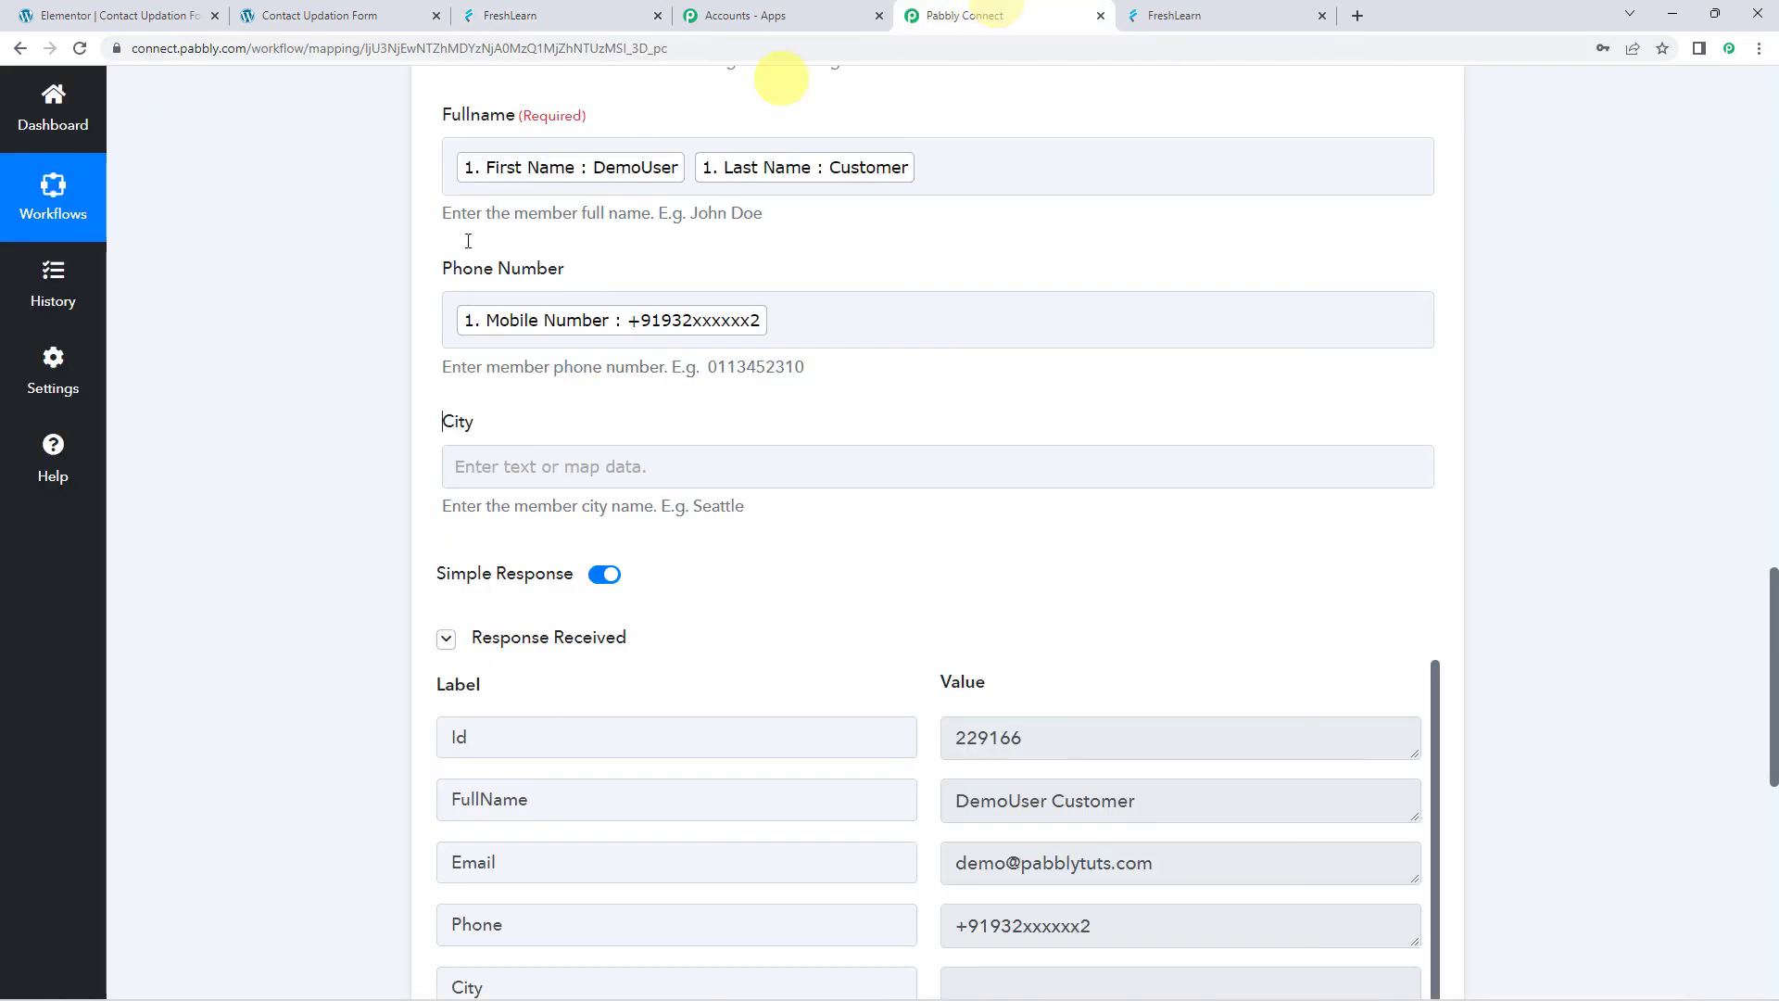
scroll(386, 355, up, 3)
scroll(385, 349, up, 7)
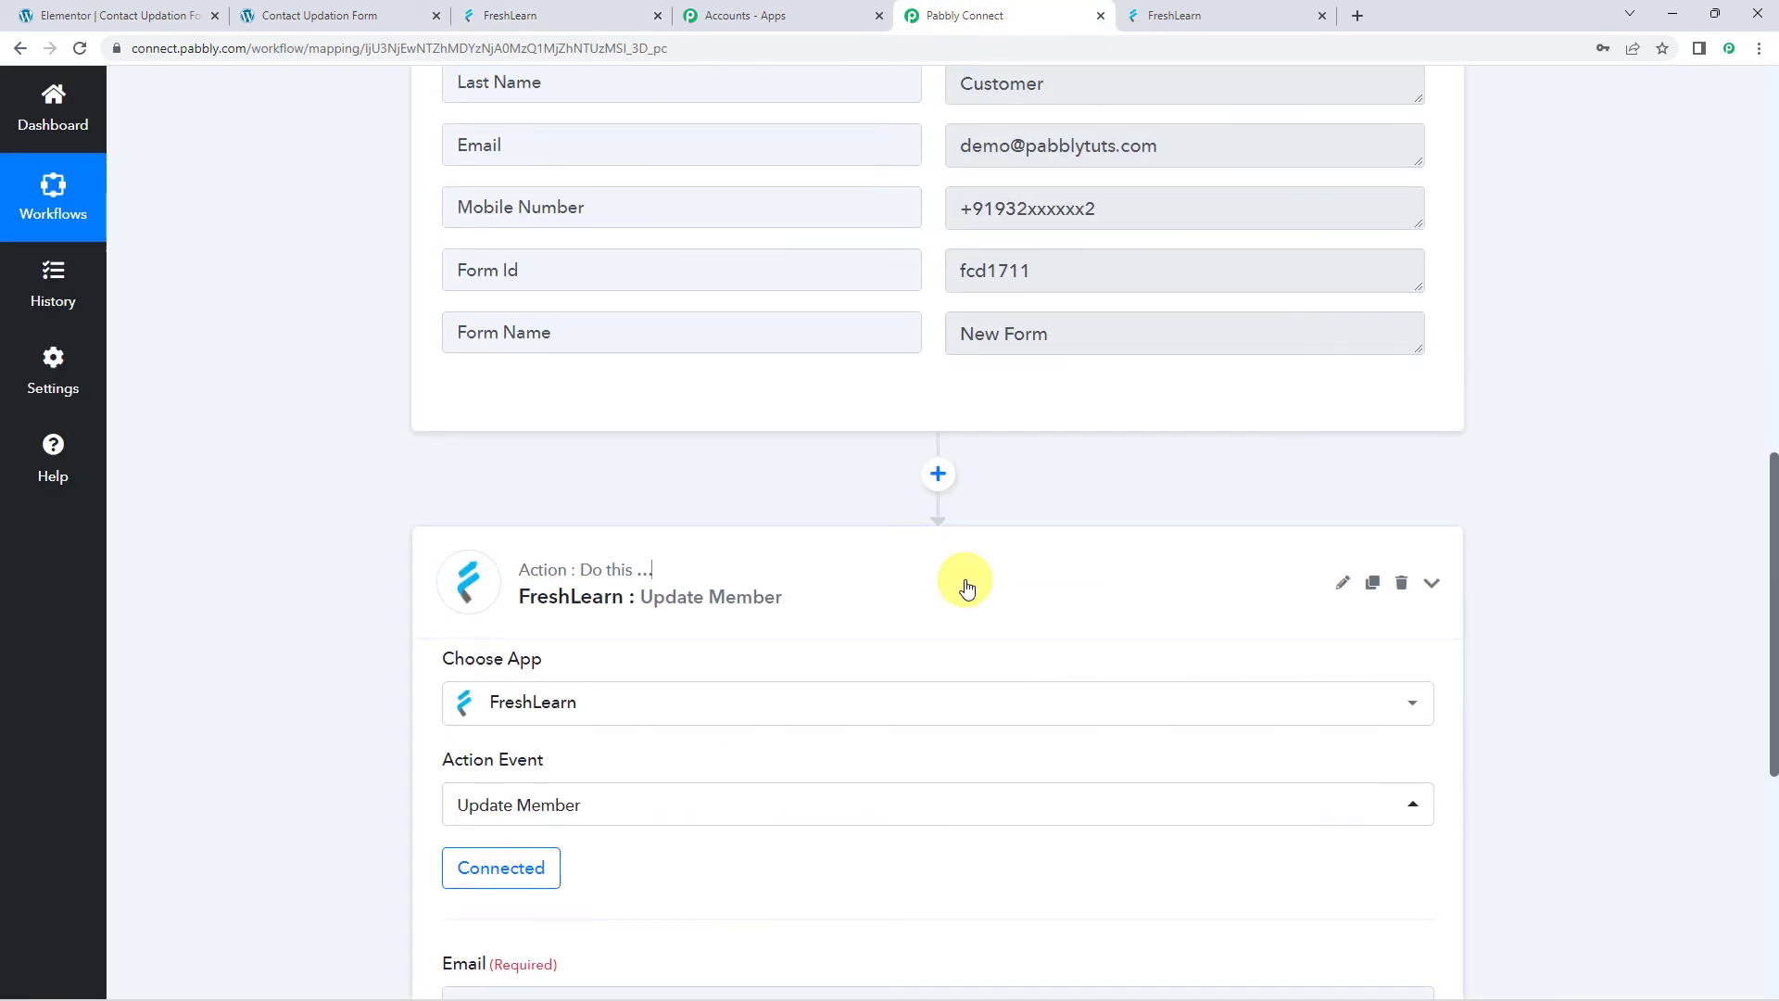
scroll(967, 588, up, 7)
scroll(967, 588, up, 5)
click(892, 370)
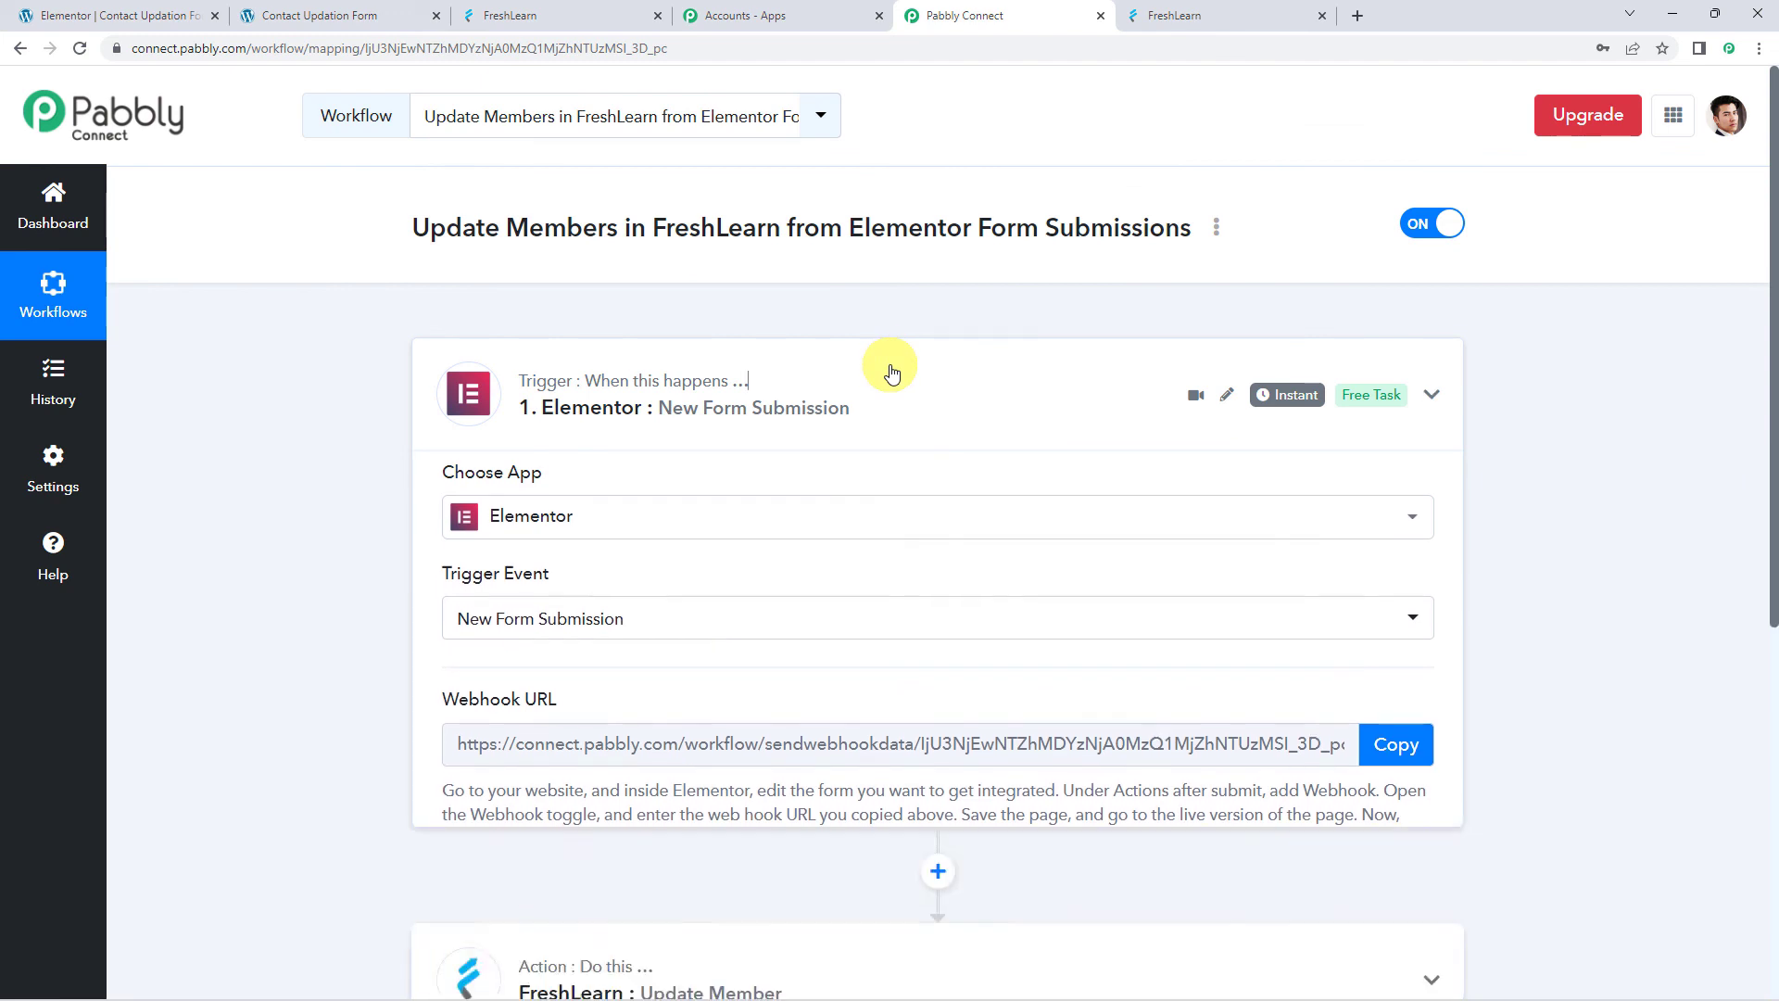